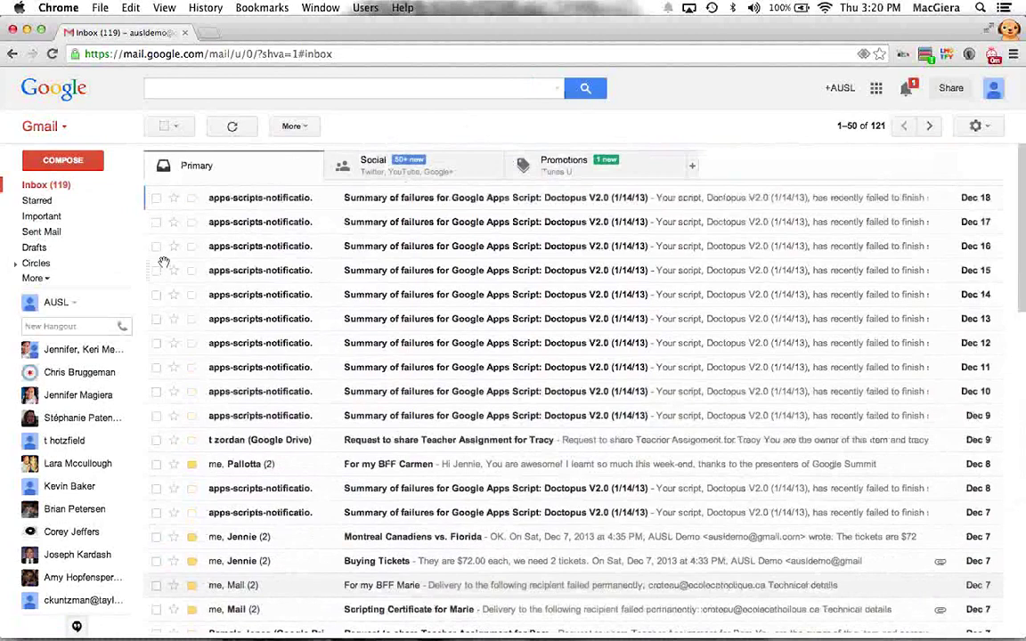
# Step: Drag the Hangouts divider down to lower the chat section in Gmail's left sidebar
pyautogui.moveTo(87, 287); pyautogui.dragTo(89, 340)
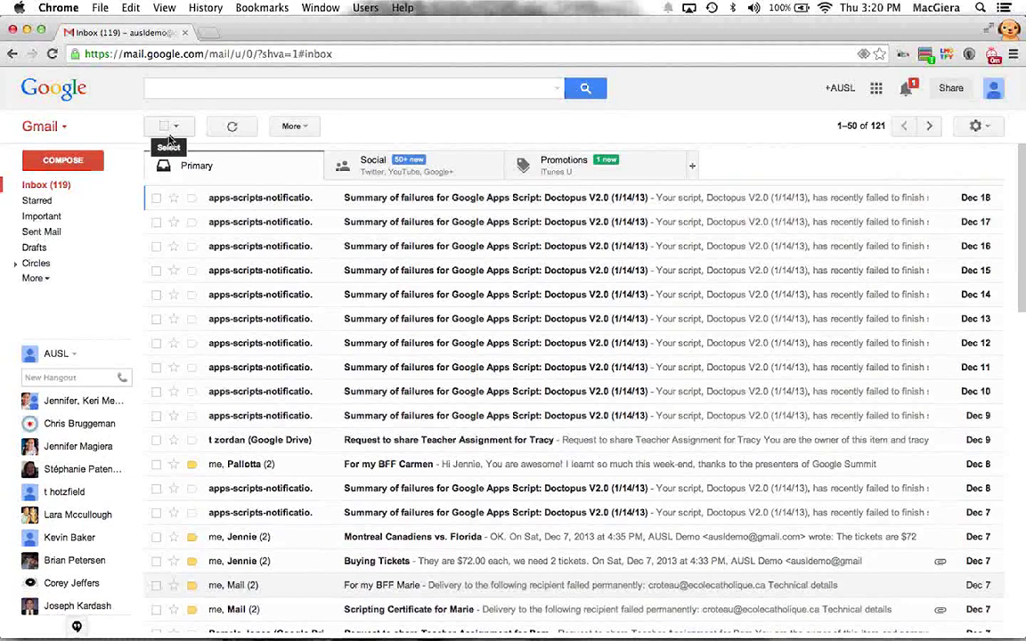
# Step: Create a new Scripts label and apply it to the Dec 12 failure email
pyautogui.click(156, 198)
pyautogui.click(156, 222)
pyautogui.click(155, 269)
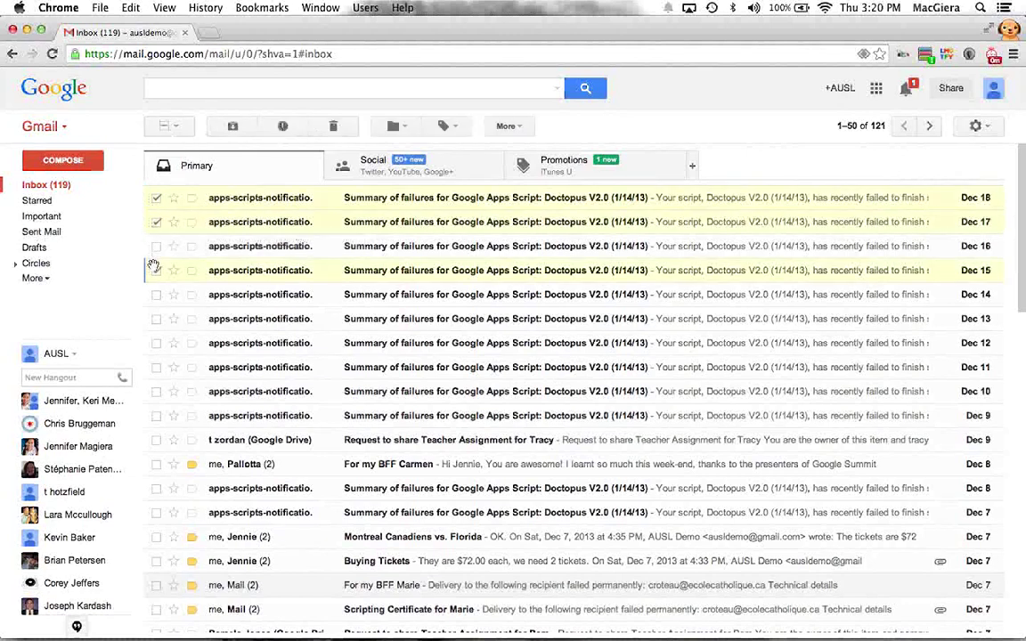
pyautogui.click(156, 246)
pyautogui.click(156, 294)
pyautogui.click(156, 318)
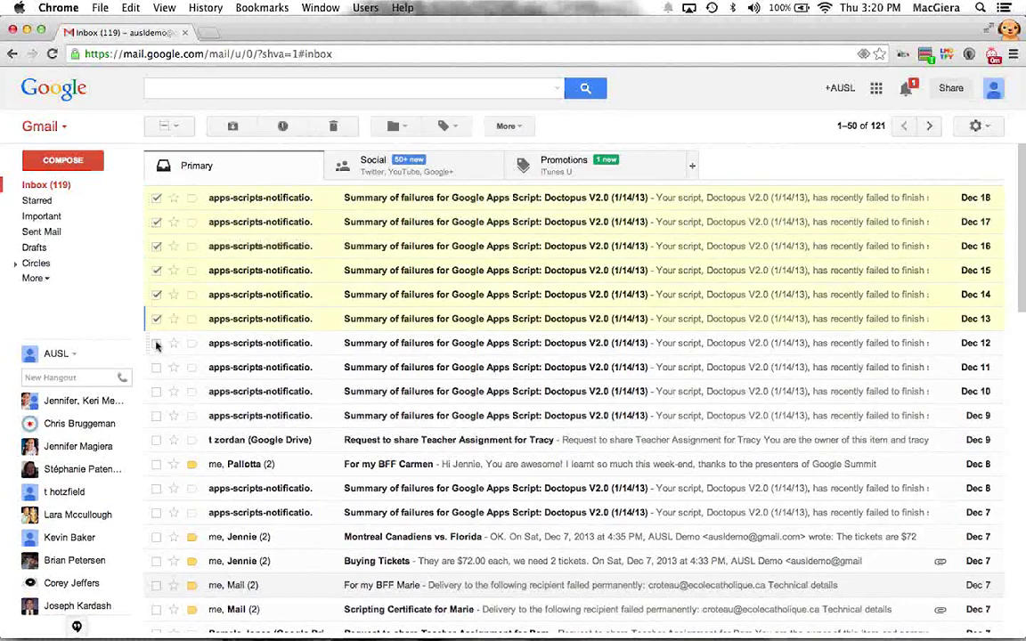
pyautogui.rightClick(155, 345)
pyautogui.click(445, 126)
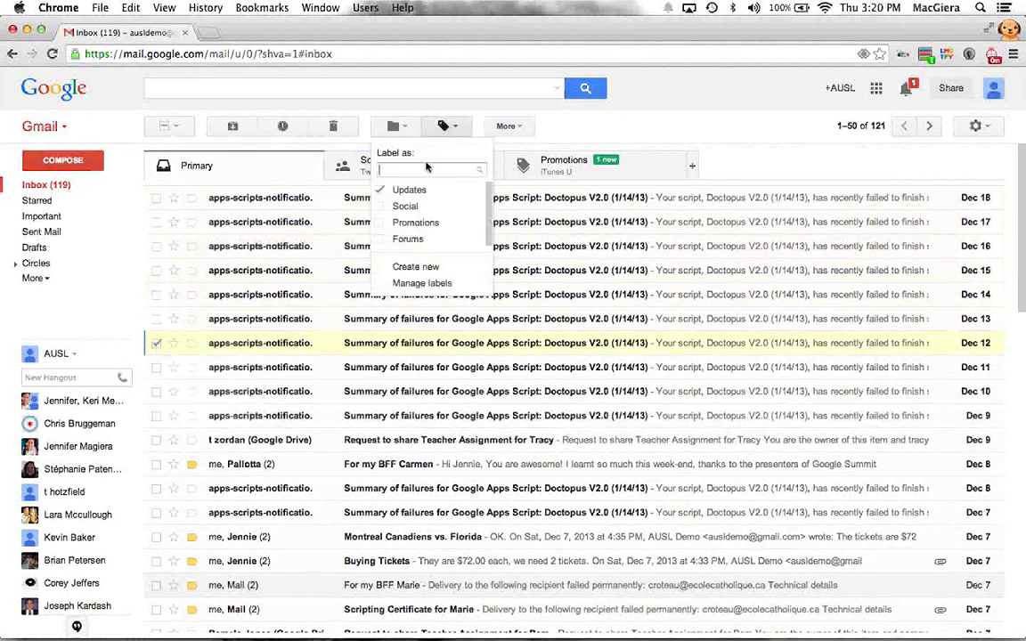
pyautogui.write('Scripts')
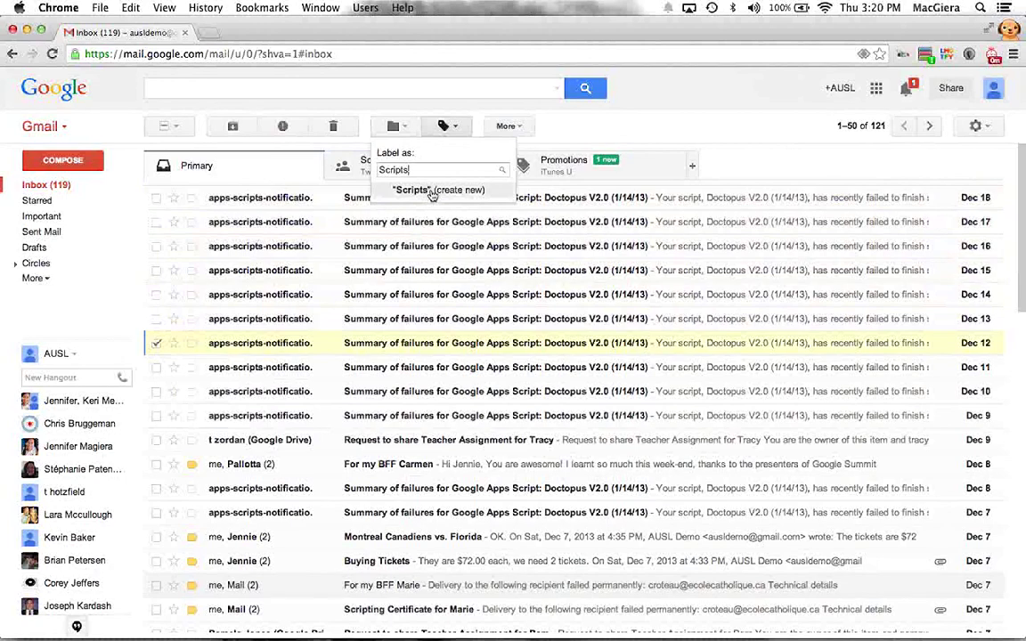
pyautogui.click(431, 190)
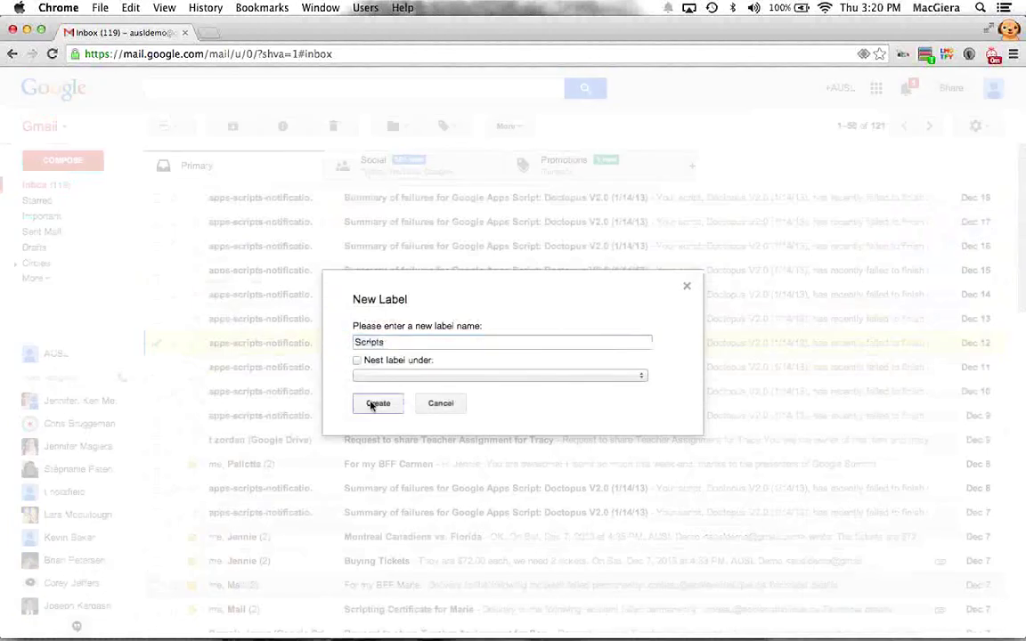
pyautogui.click(377, 403)
# Step: Apply the Scripts label to the five Dec 14–18 failure emails, then deselect them
pyautogui.click(155, 198)
pyautogui.click(155, 222)
pyautogui.click(156, 245)
pyautogui.rightClick(156, 269)
pyautogui.click(155, 293)
pyautogui.click(156, 245)
pyautogui.click(156, 221)
pyautogui.click(156, 197)
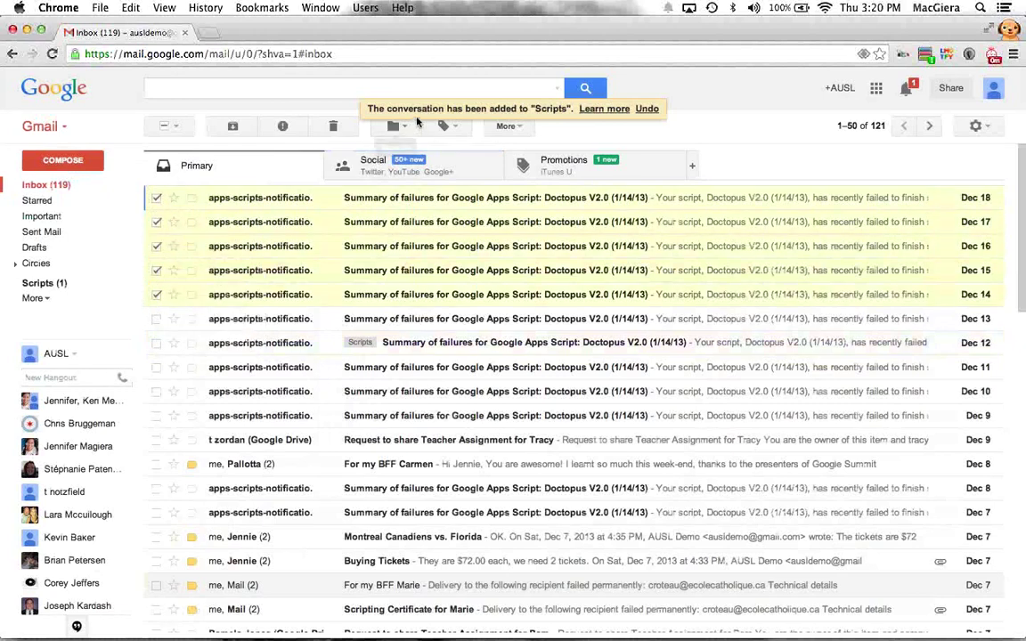
pyautogui.click(459, 130)
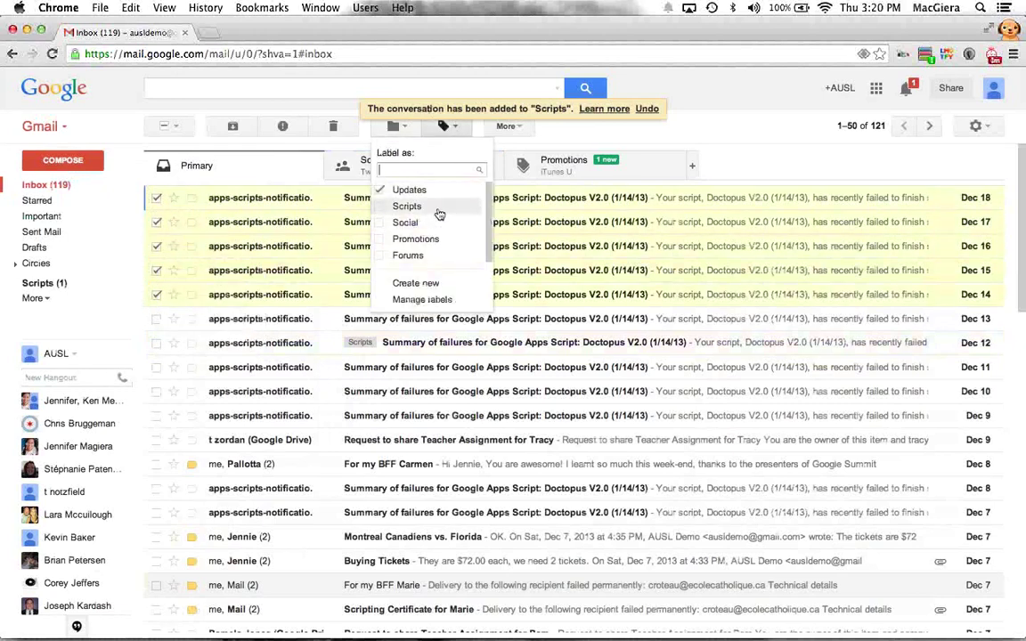
pyautogui.click(435, 206)
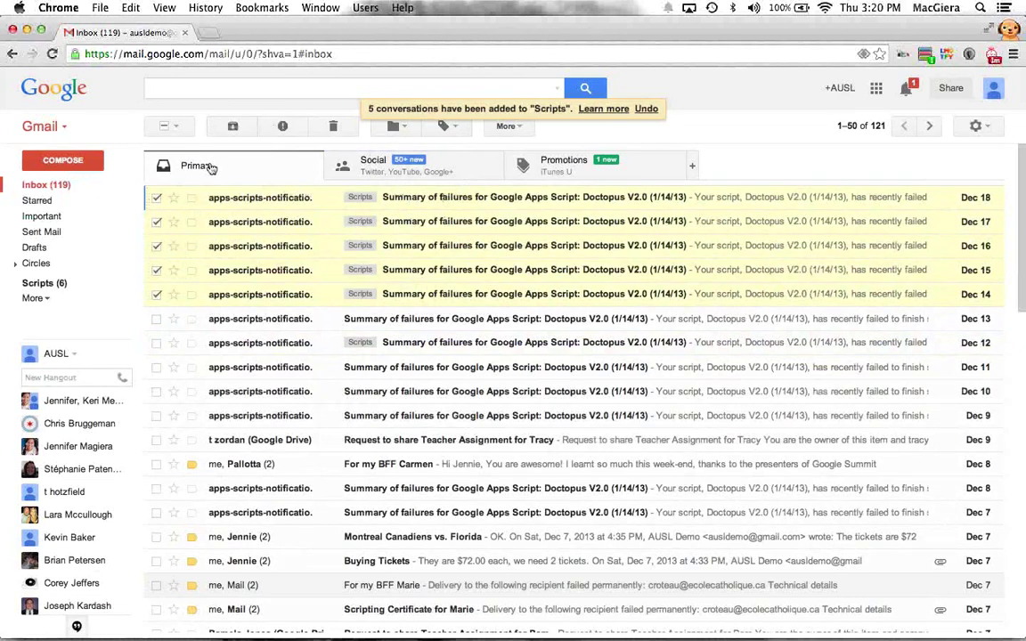
pyautogui.click(166, 128)
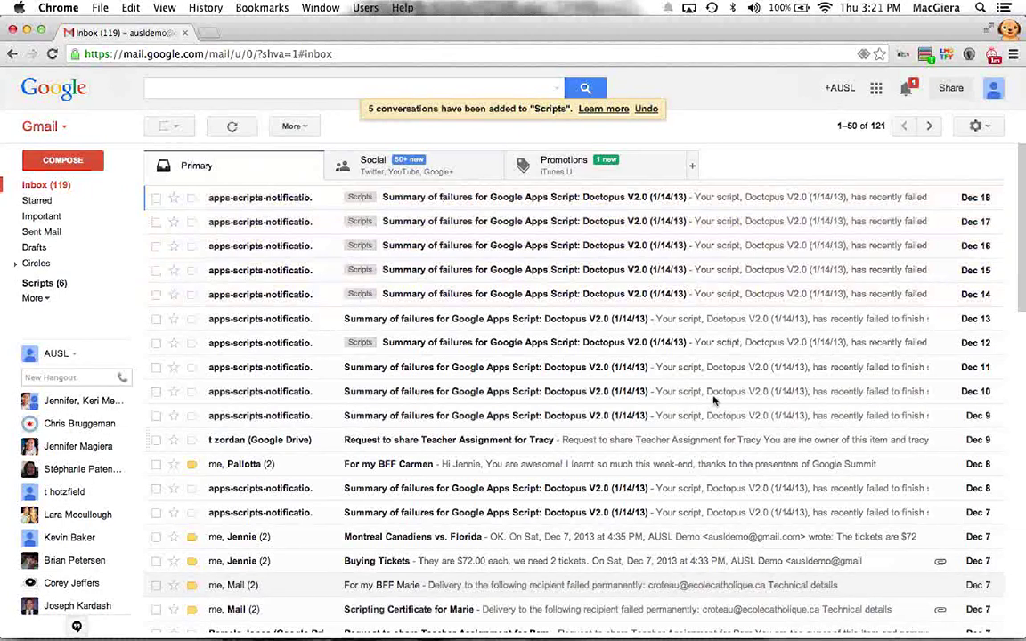
# Step: Create a Training label on the Dec 18, 17, 15, 14 and 12 failure emails
pyautogui.click(156, 197)
pyautogui.click(156, 222)
pyautogui.click(156, 269)
pyautogui.click(156, 294)
pyautogui.click(156, 342)
pyautogui.click(446, 126)
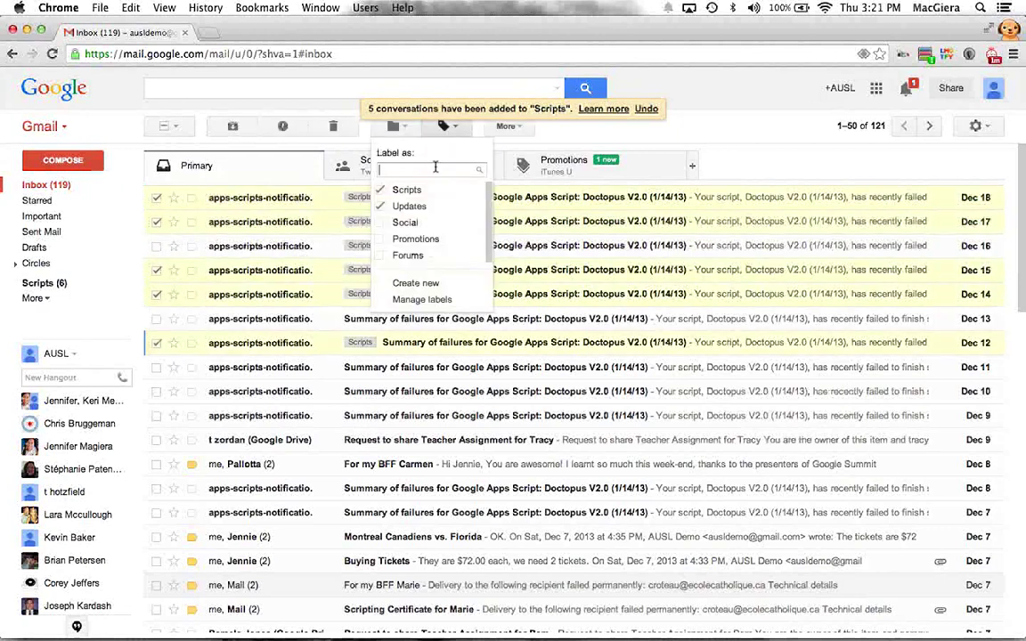
pyautogui.write('Trainj')
pyautogui.press('BackSpace')
pyautogui.write('ing')
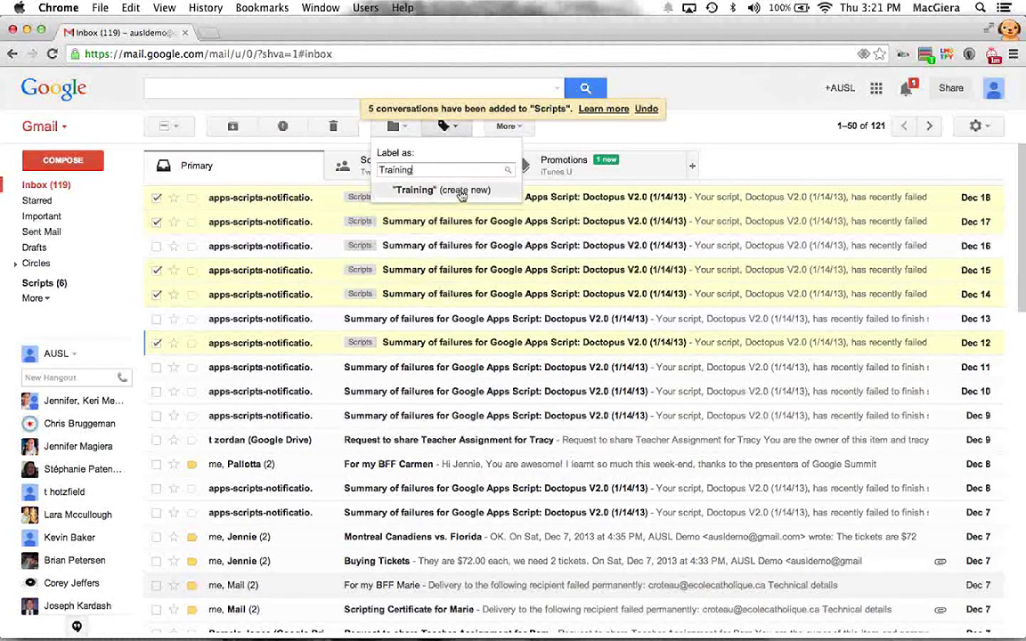
pyautogui.click(461, 192)
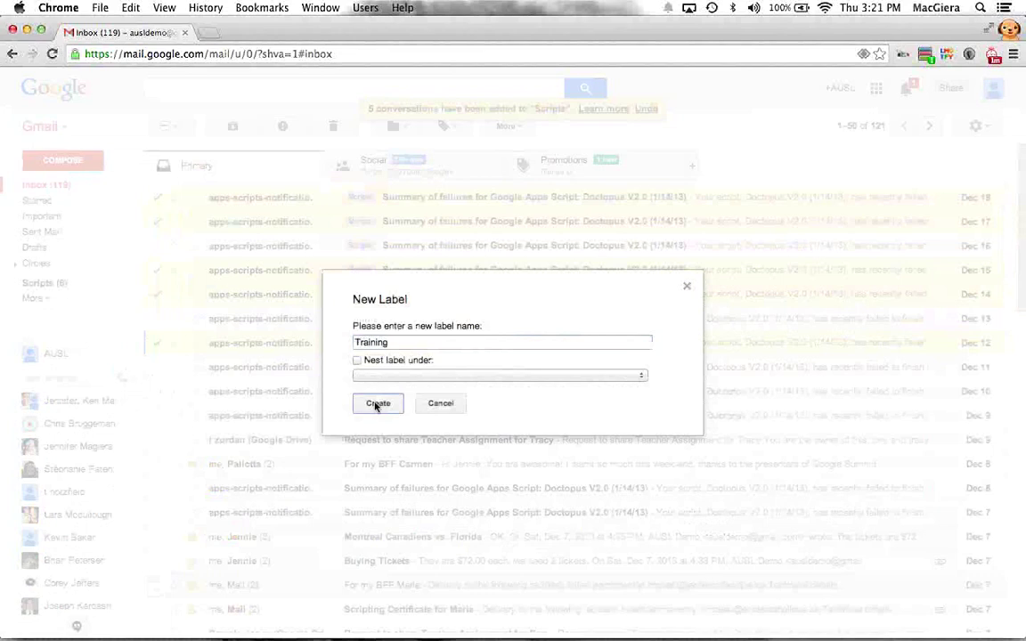
pyautogui.click(377, 404)
# Step: Uncheck the five newly labelled failure emails
pyautogui.click(156, 197)
pyautogui.click(156, 221)
pyautogui.click(155, 269)
pyautogui.click(156, 294)
pyautogui.click(155, 342)
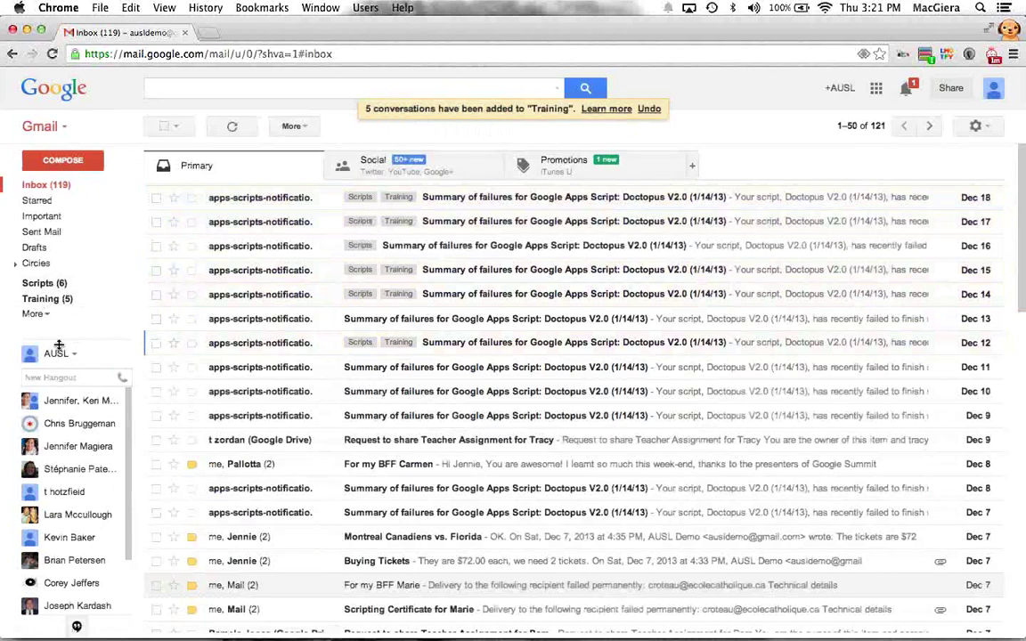
pyautogui.click(44, 285)
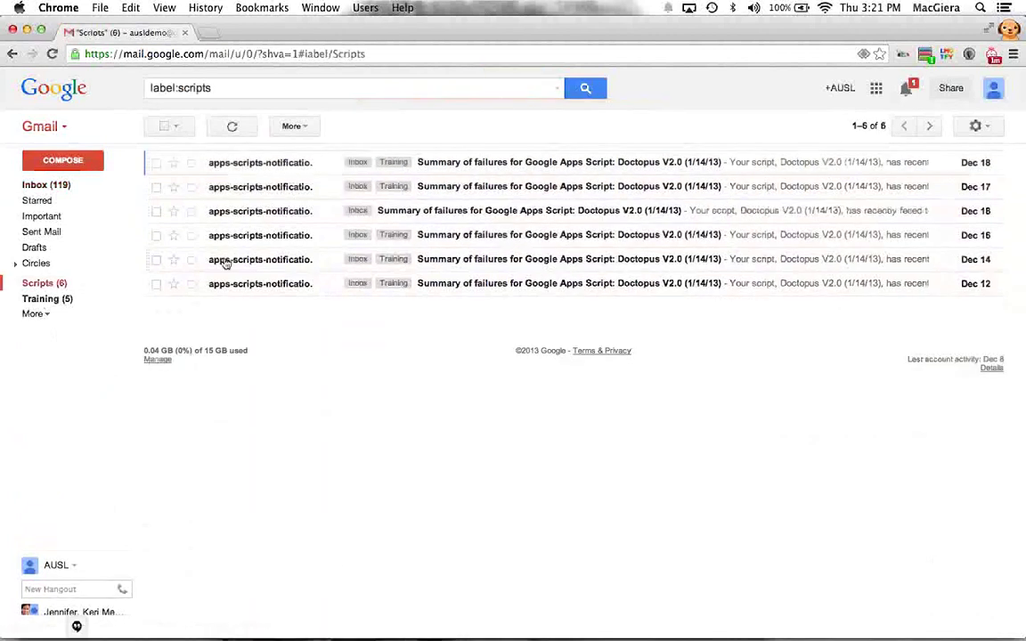
pyautogui.click(47, 298)
pyautogui.click(62, 283)
pyautogui.click(40, 299)
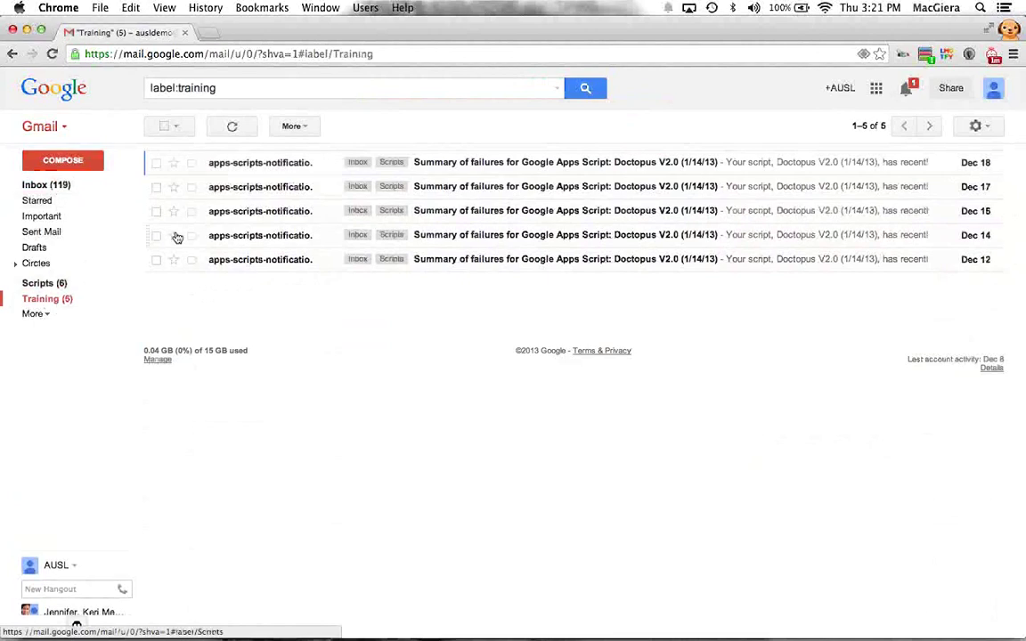
pyautogui.click(83, 284)
pyautogui.click(44, 188)
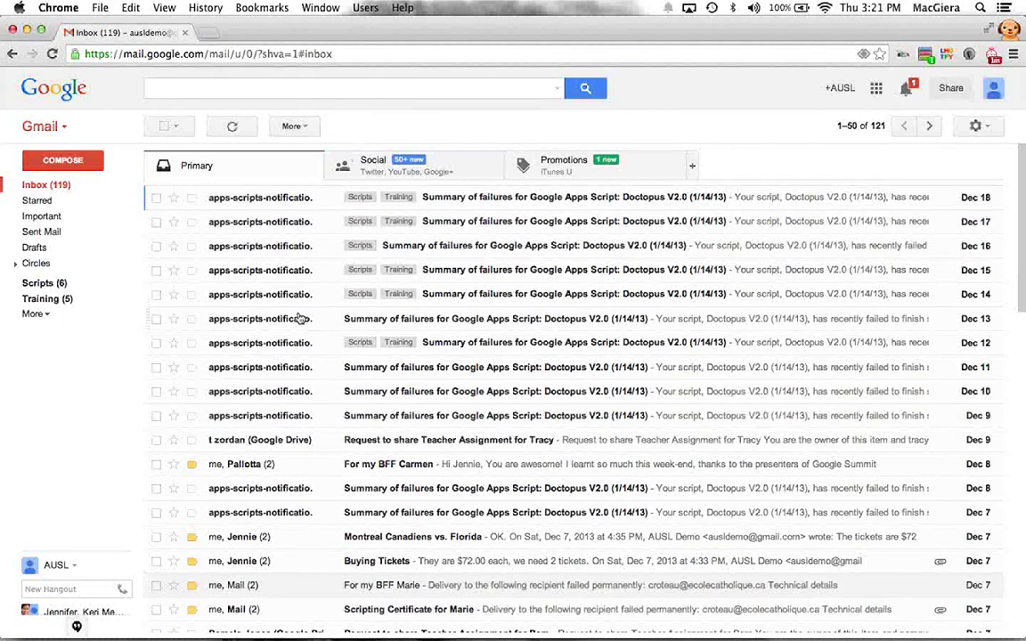
# Step: Label the Nov 22, Nov 21, Google Cloud Platform and Nov 18 emails Scripts and Training
pyautogui.scroll(-10, 158, 203)
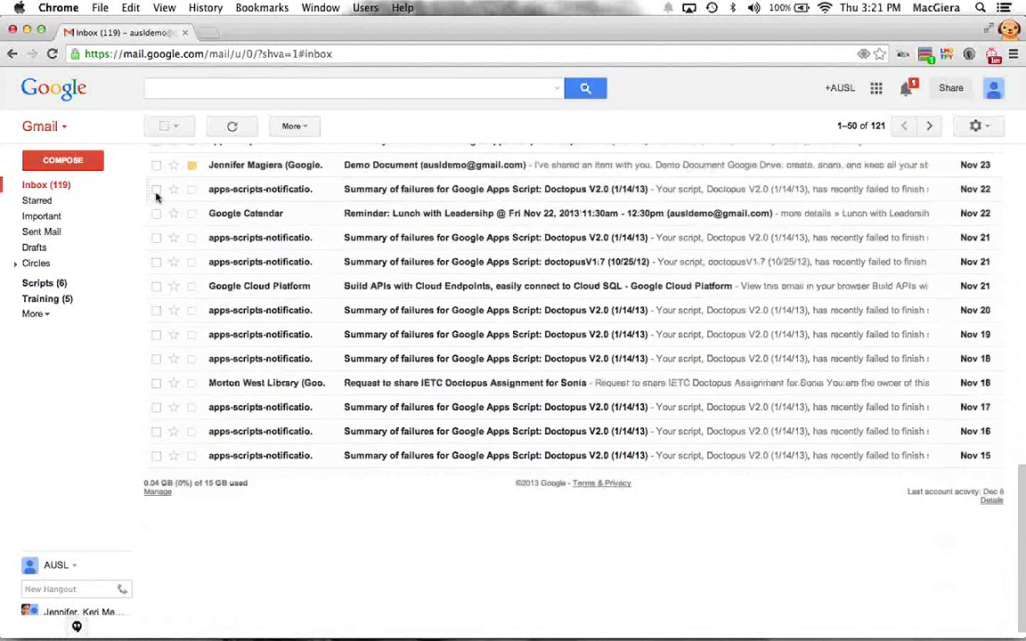
pyautogui.click(156, 189)
pyautogui.click(155, 237)
pyautogui.click(156, 286)
pyautogui.click(156, 358)
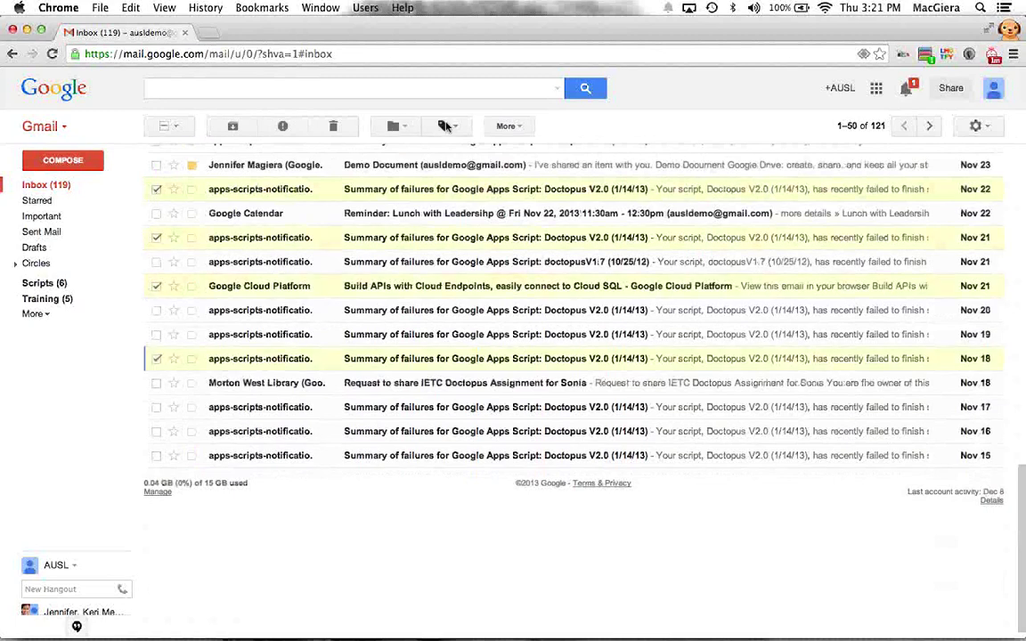
pyautogui.click(447, 126)
pyautogui.click(381, 223)
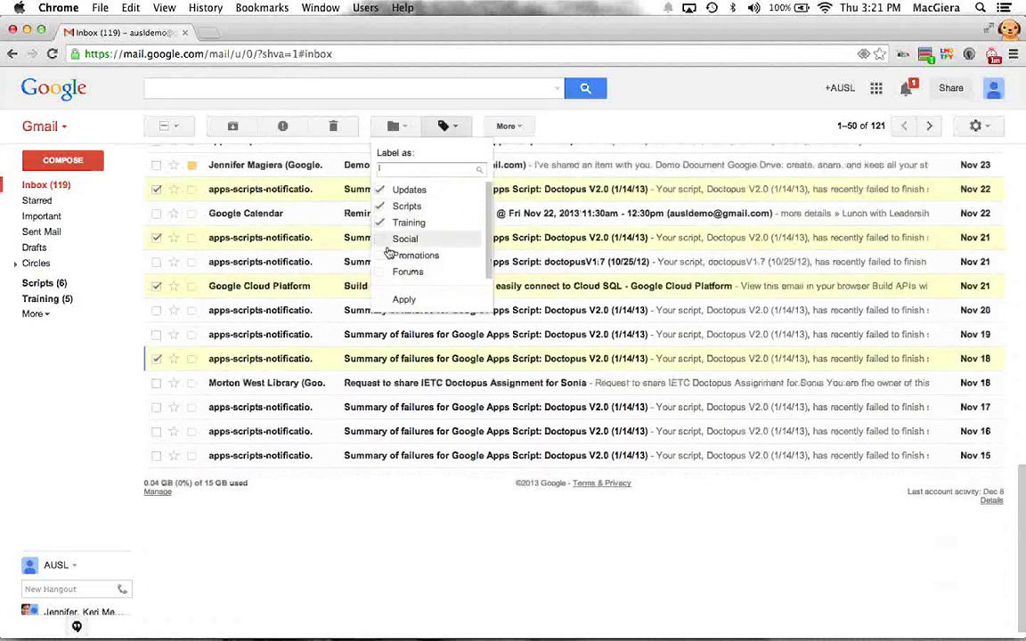
pyautogui.click(404, 299)
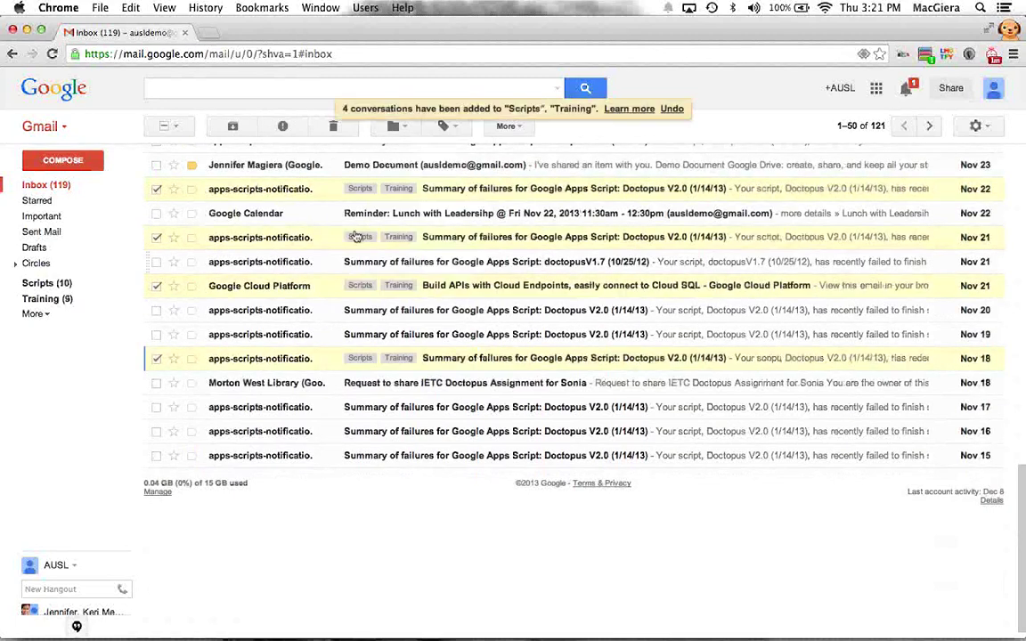
pyautogui.click(163, 127)
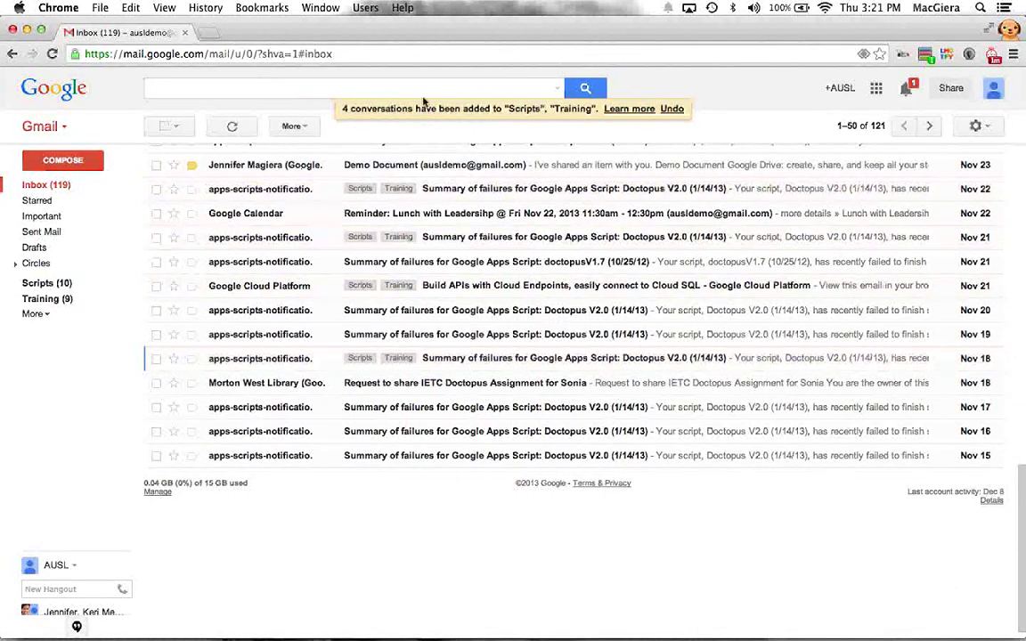
# Step: Reload the inbox by entering gmail.com in the address bar
pyautogui.click(277, 53)
pyautogui.write('gmail.com')
pyautogui.press('Return')
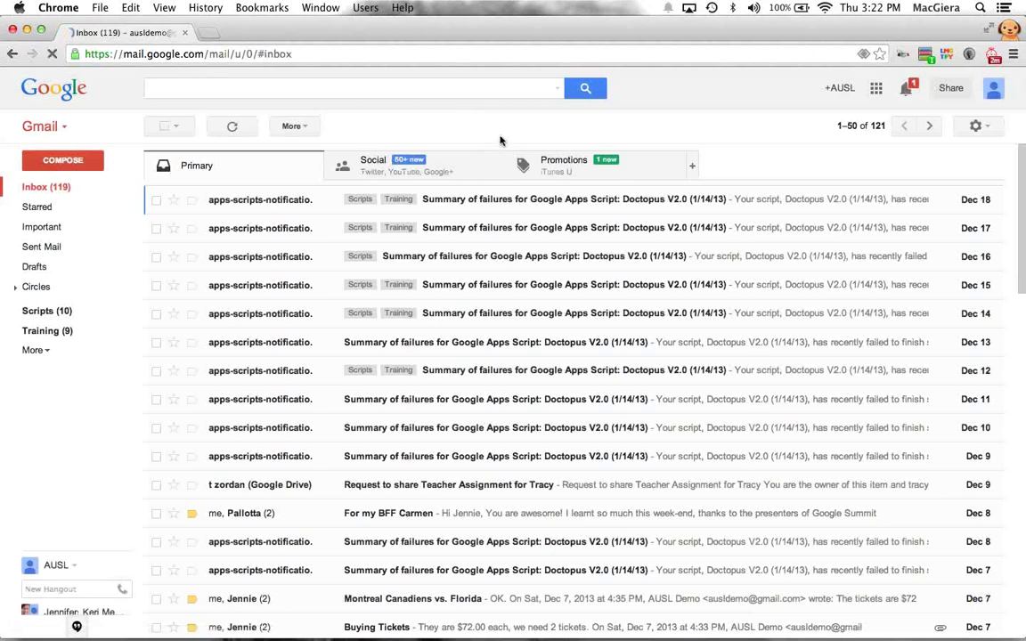
# Step: Search mail using the advanced search From field with the Apps Script sender's name
pyautogui.click(490, 93)
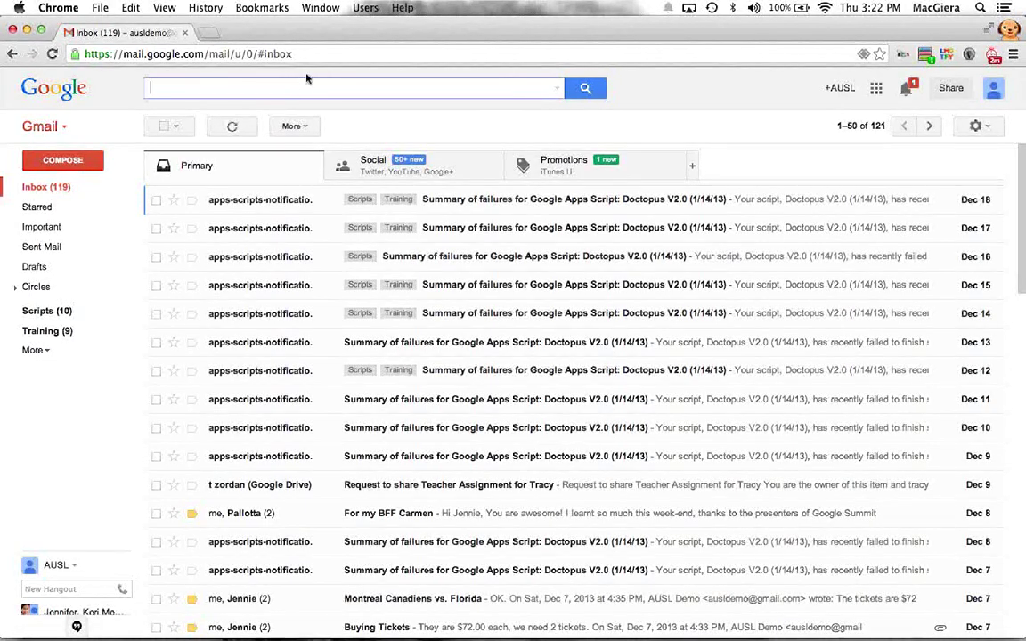
pyautogui.click(557, 92)
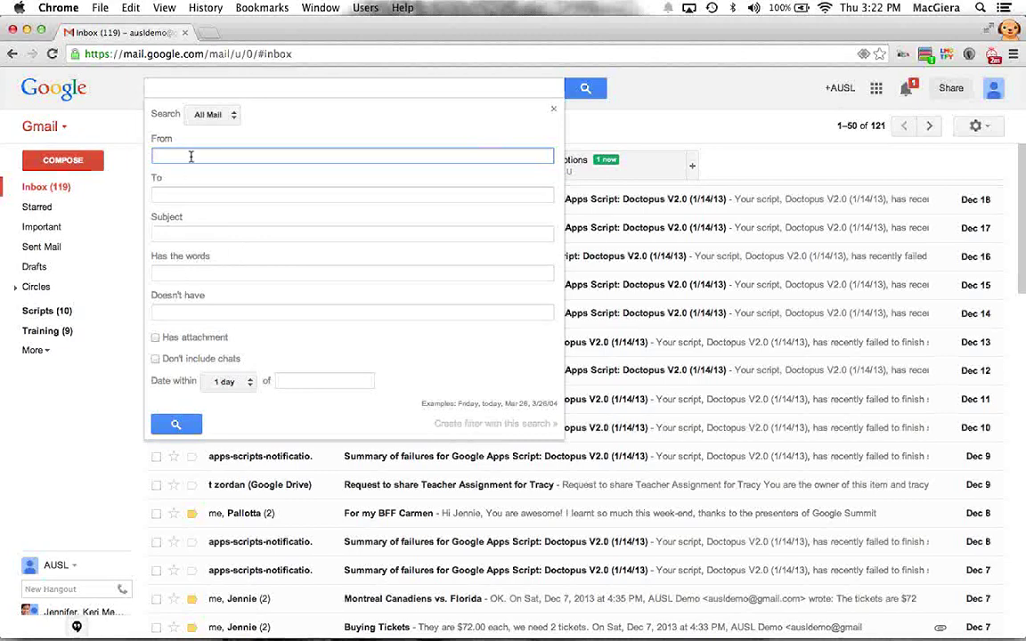
pyautogui.press('BackSpace')
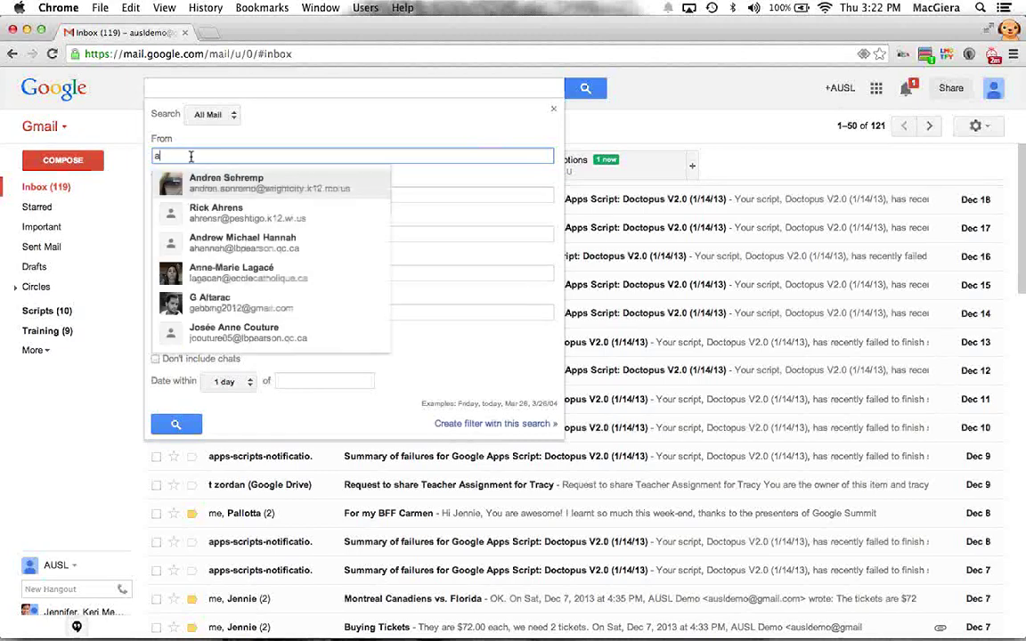
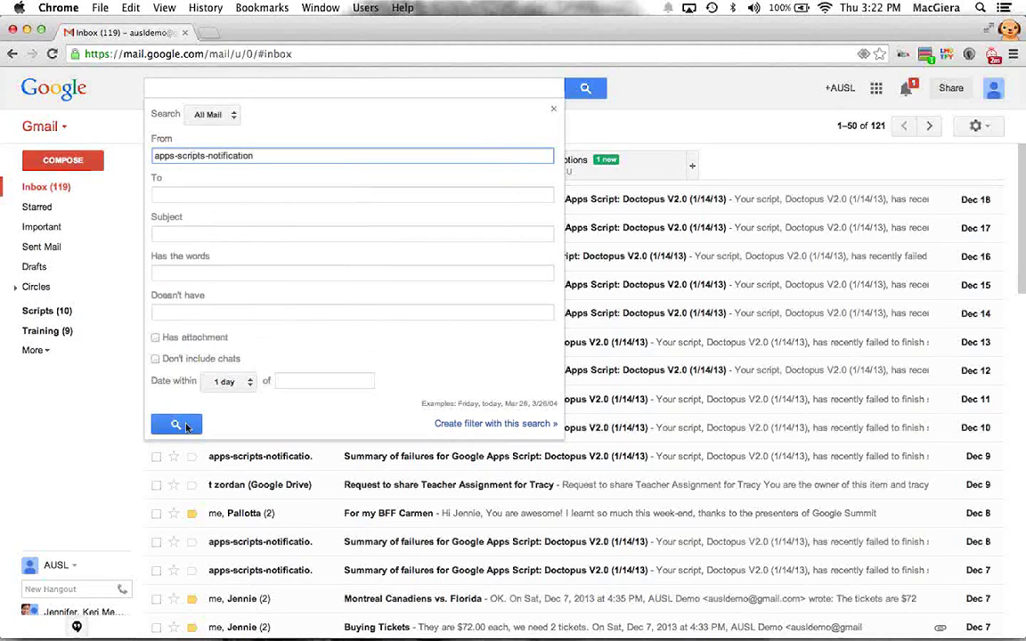
pyautogui.click(190, 415)
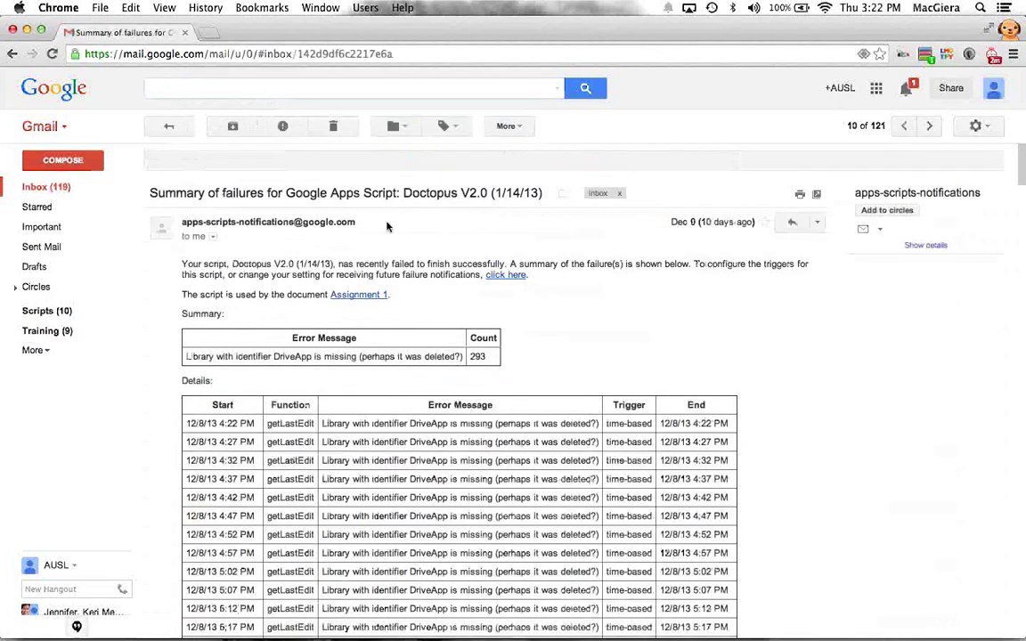
pyautogui.click(557, 92)
pyautogui.write('@google.com')
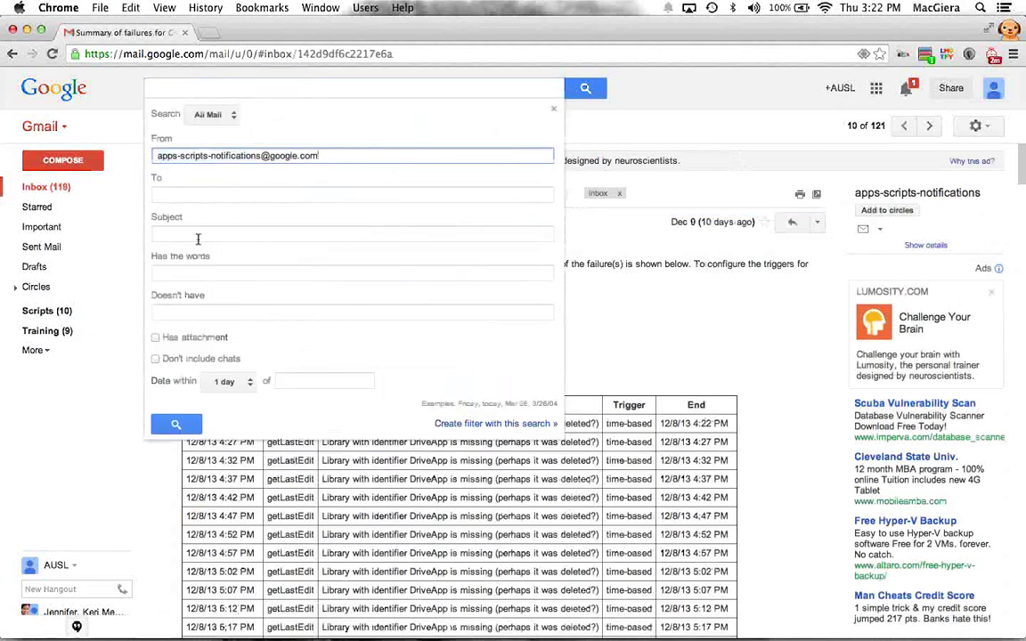
pyautogui.click(178, 425)
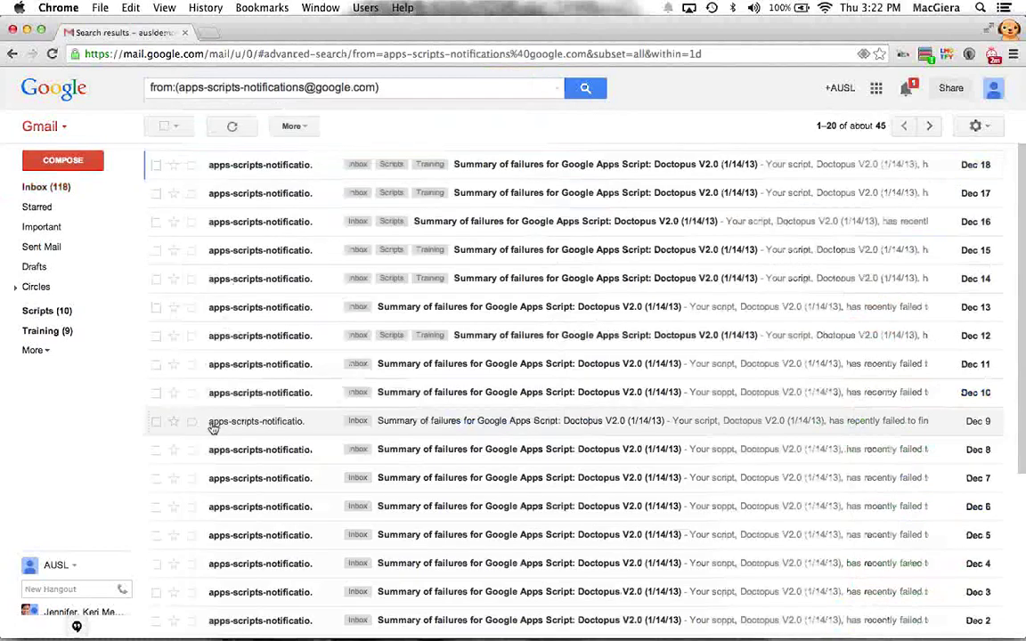
pyautogui.scroll(-5, 212, 425)
pyautogui.scroll(5, 212, 425)
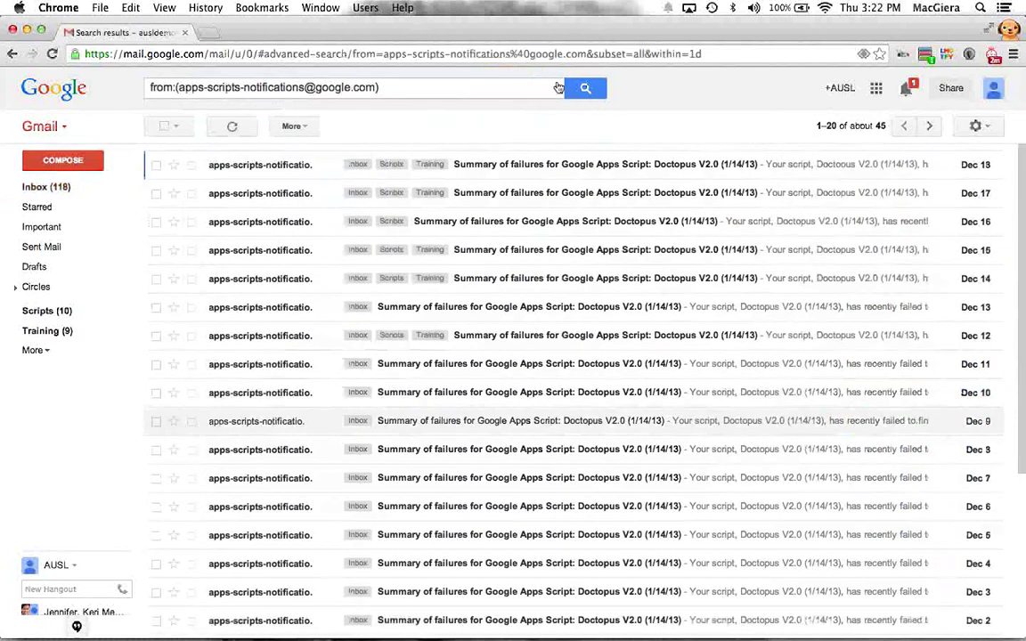
pyautogui.click(556, 87)
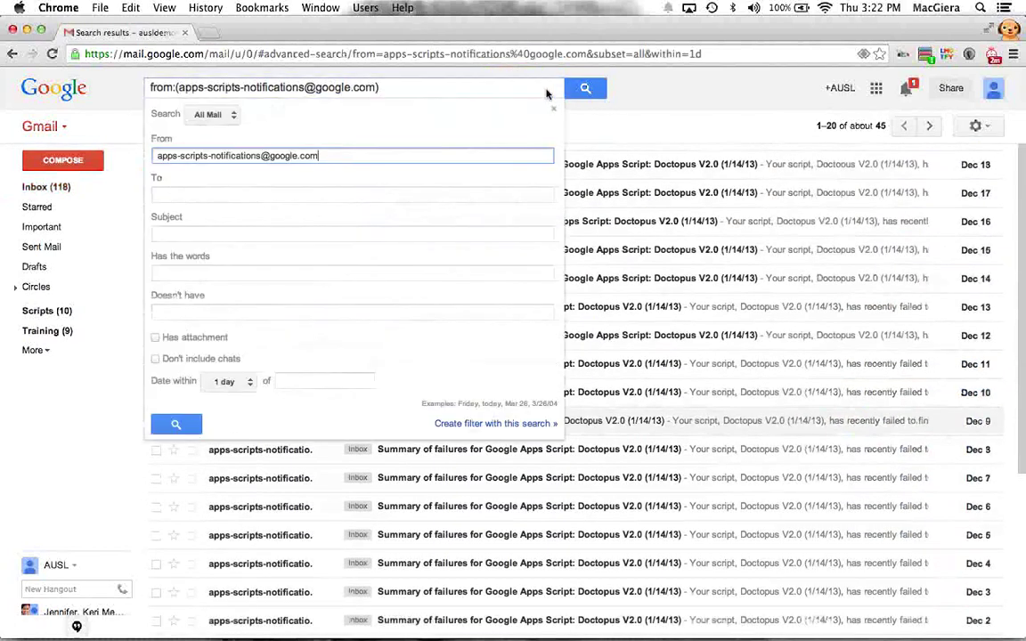
# Step: Create a filter that skips the Inbox, marks read, labels Scripts, and covers existing conversations
pyautogui.click(450, 425)
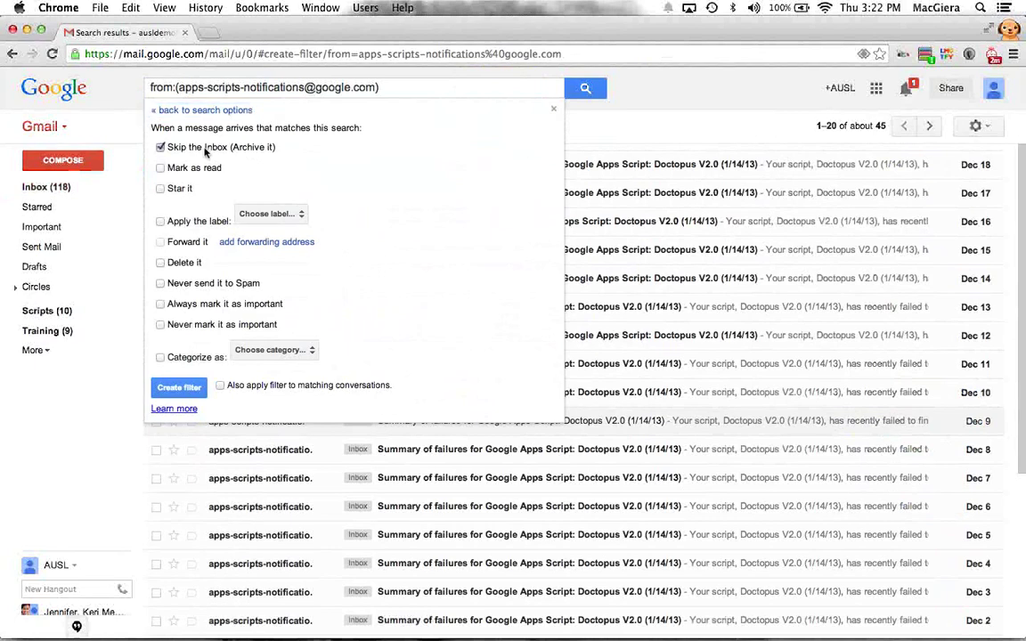
pyautogui.click(213, 221)
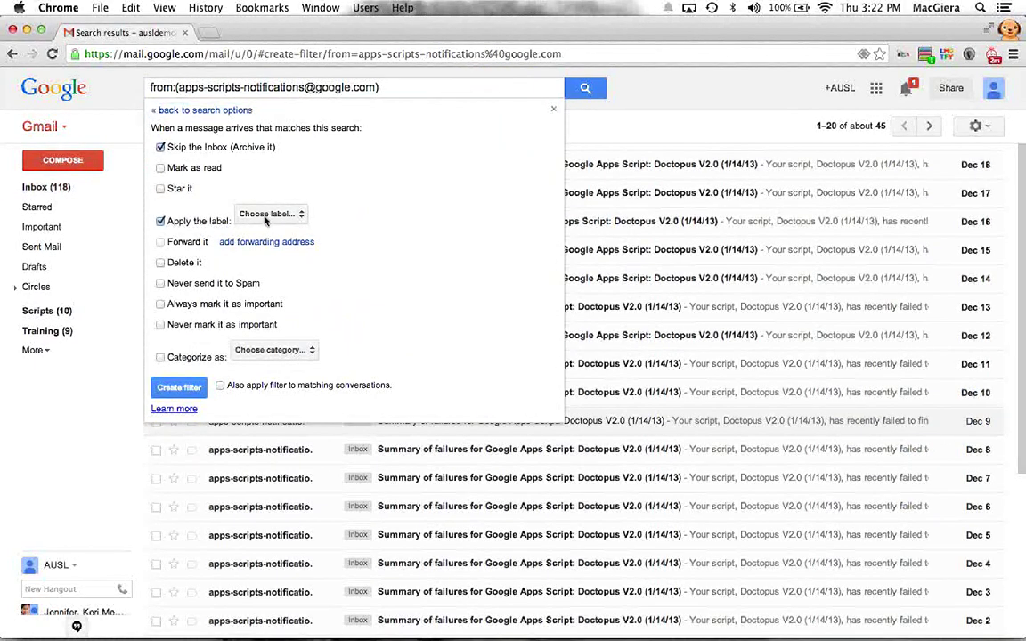
pyautogui.click(262, 215)
pyautogui.click(271, 262)
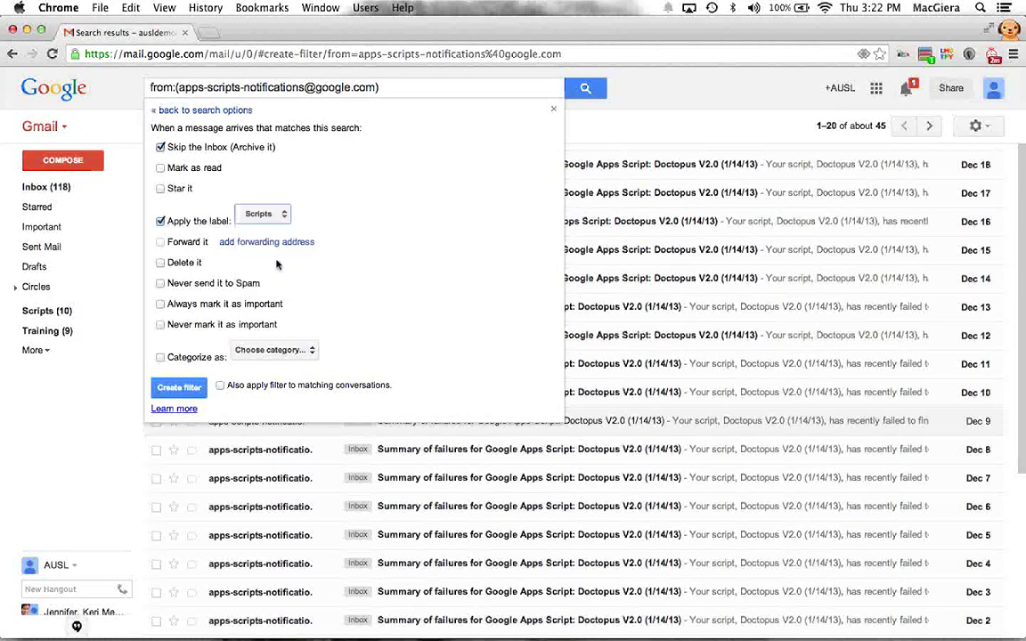
pyautogui.click(196, 168)
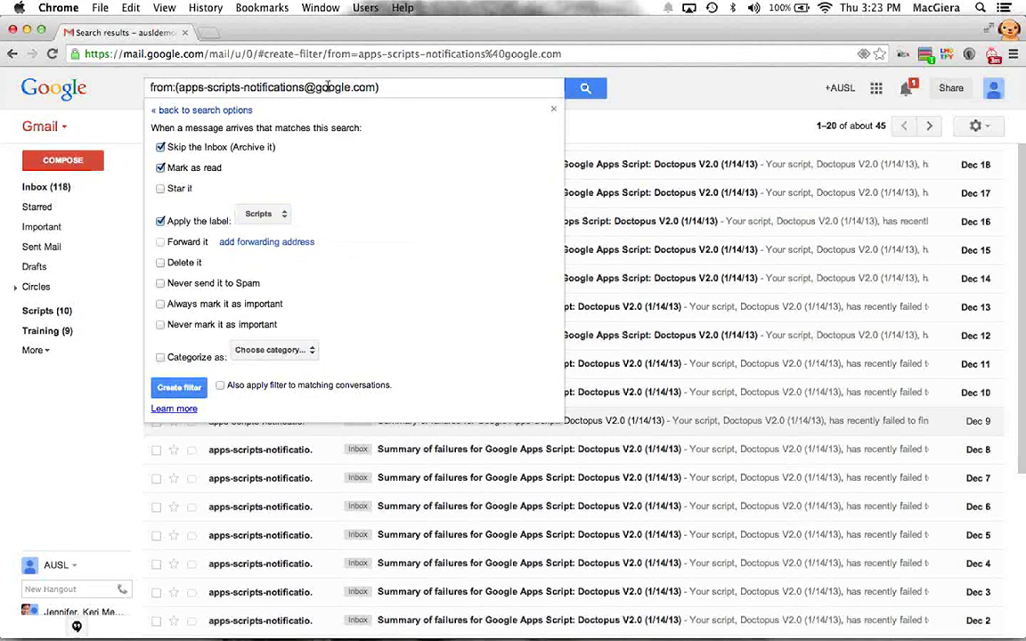
pyautogui.click(220, 385)
pyautogui.moveTo(229, 385); pyautogui.dragTo(404, 385)
pyautogui.click(404, 385)
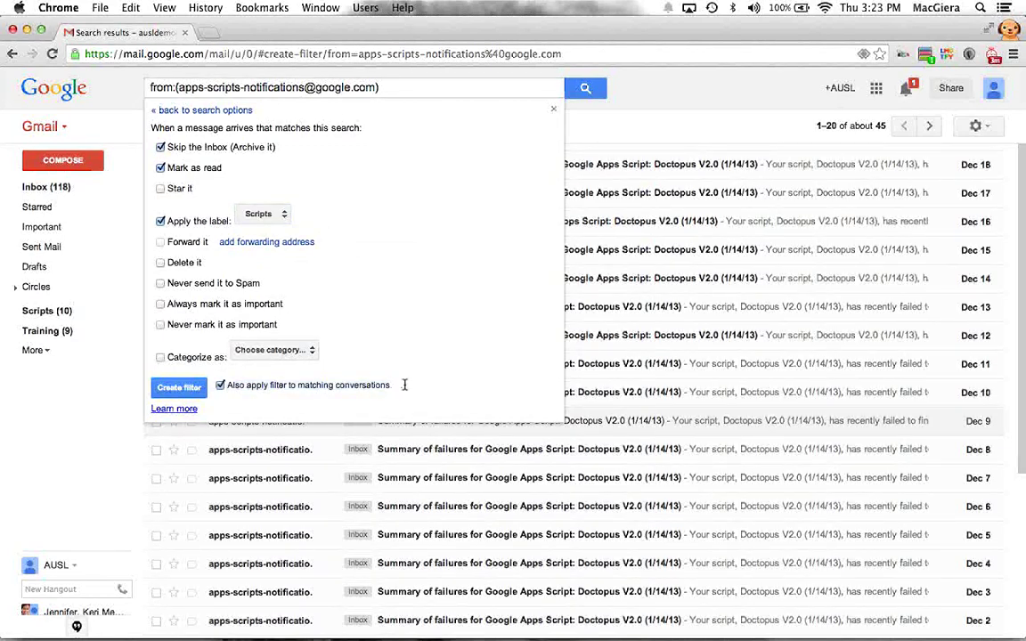
pyautogui.click(190, 389)
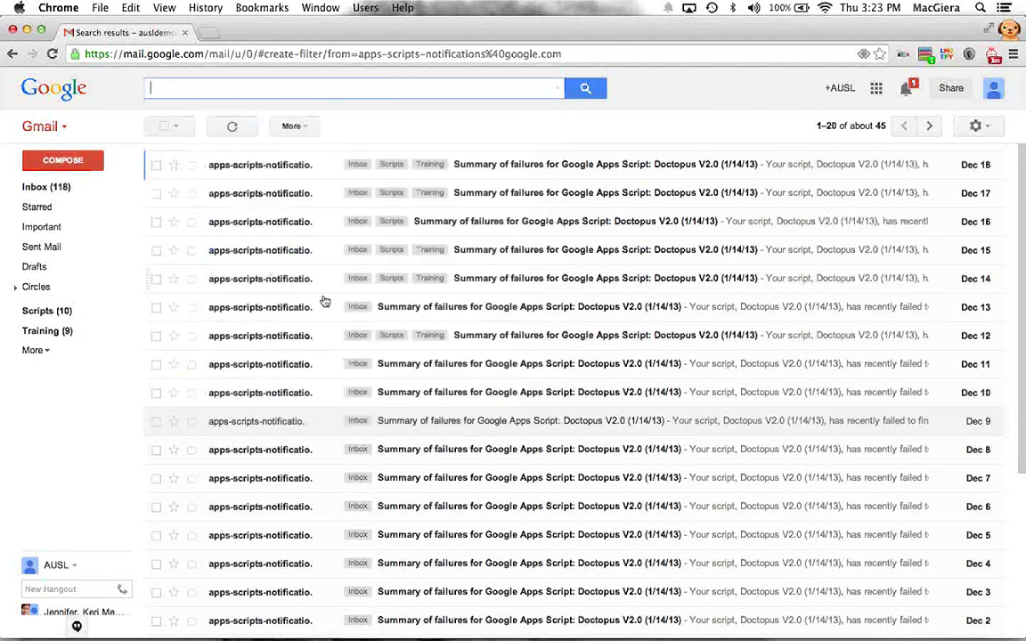
pyautogui.click(378, 363)
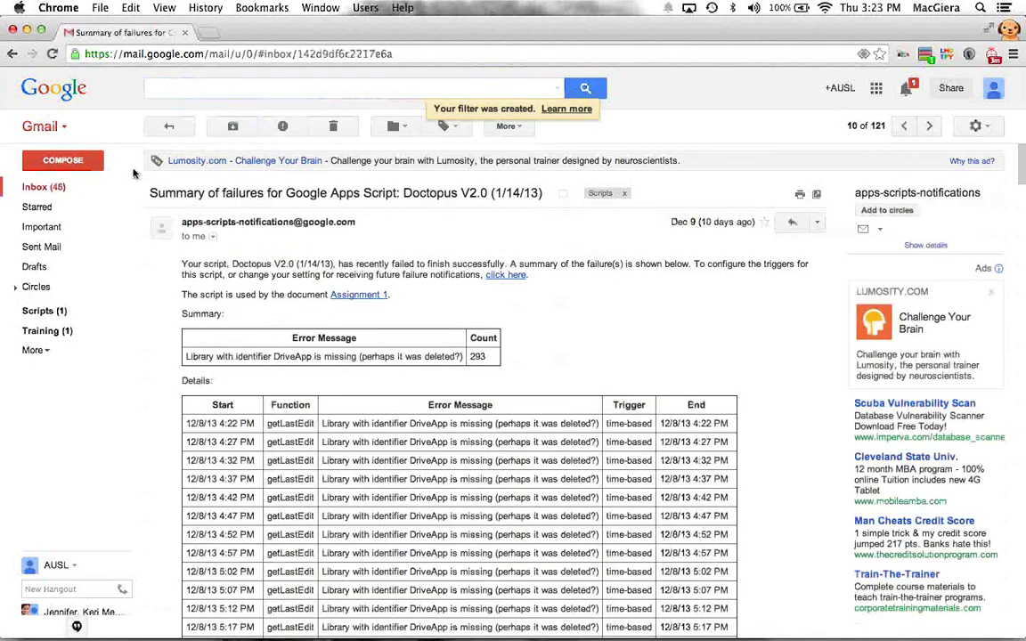
# Step: Review the Scripts label's messages, reloading Gmail, then return to the inbox
pyautogui.click(53, 186)
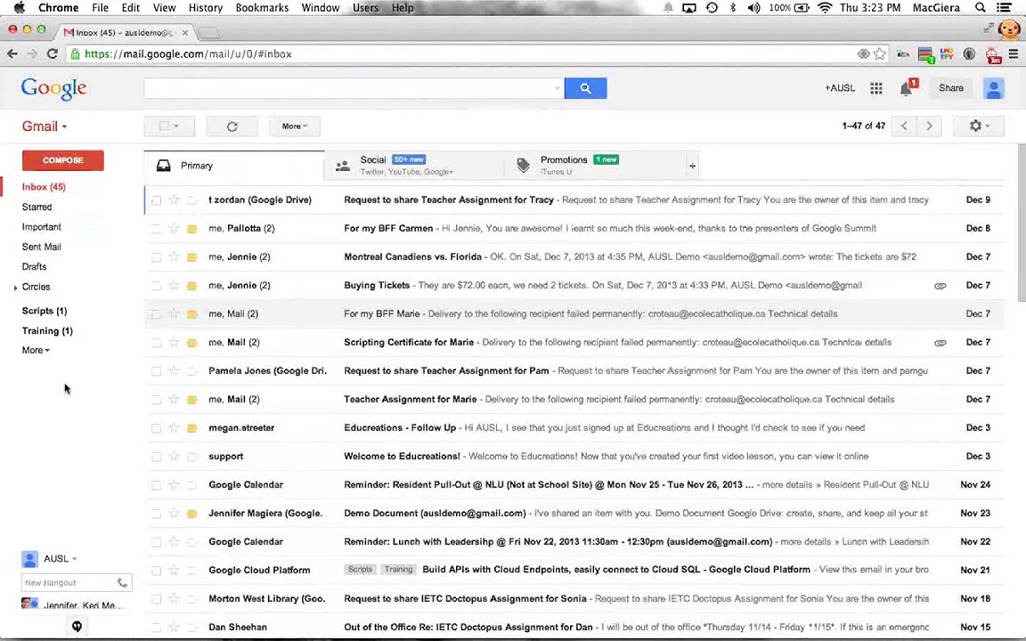
pyautogui.click(57, 311)
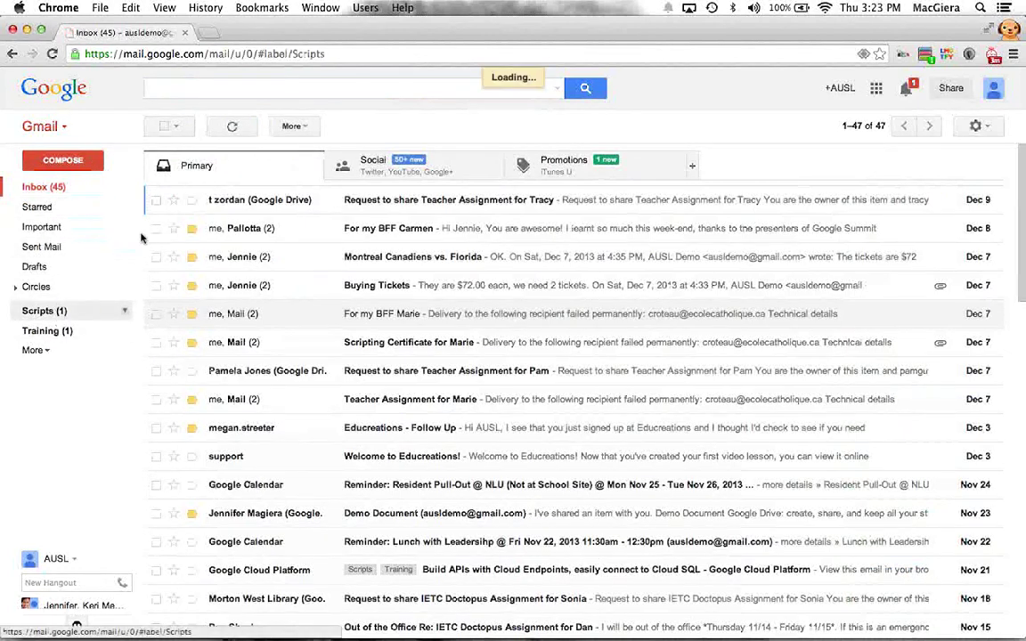
pyautogui.scroll(-10, 291, 238)
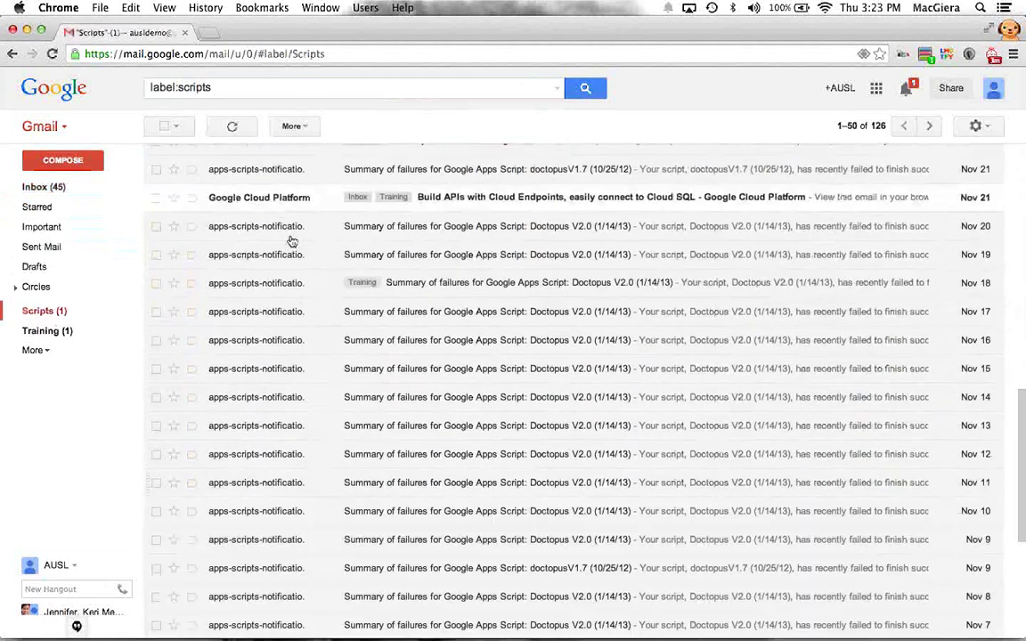
pyautogui.click(64, 313)
pyautogui.click(100, 51)
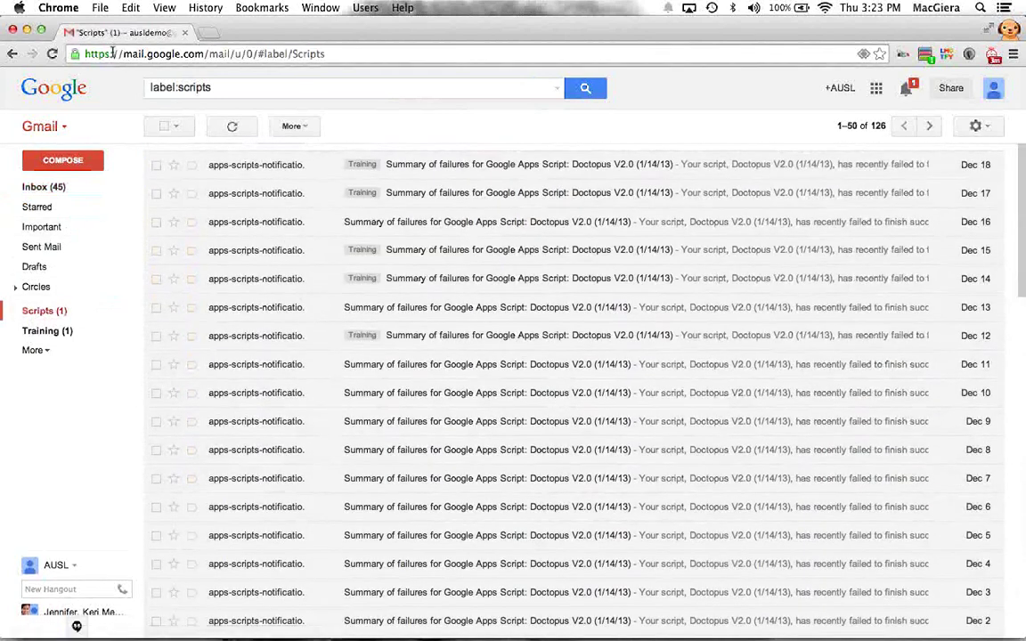
pyautogui.write('gm')
pyautogui.press('Return')
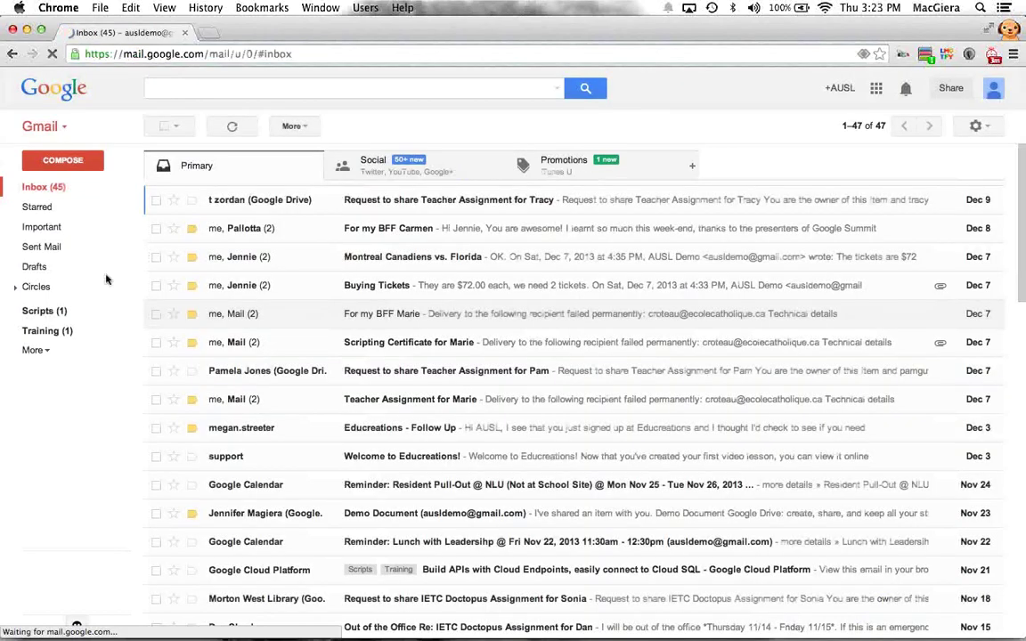
pyautogui.click(37, 309)
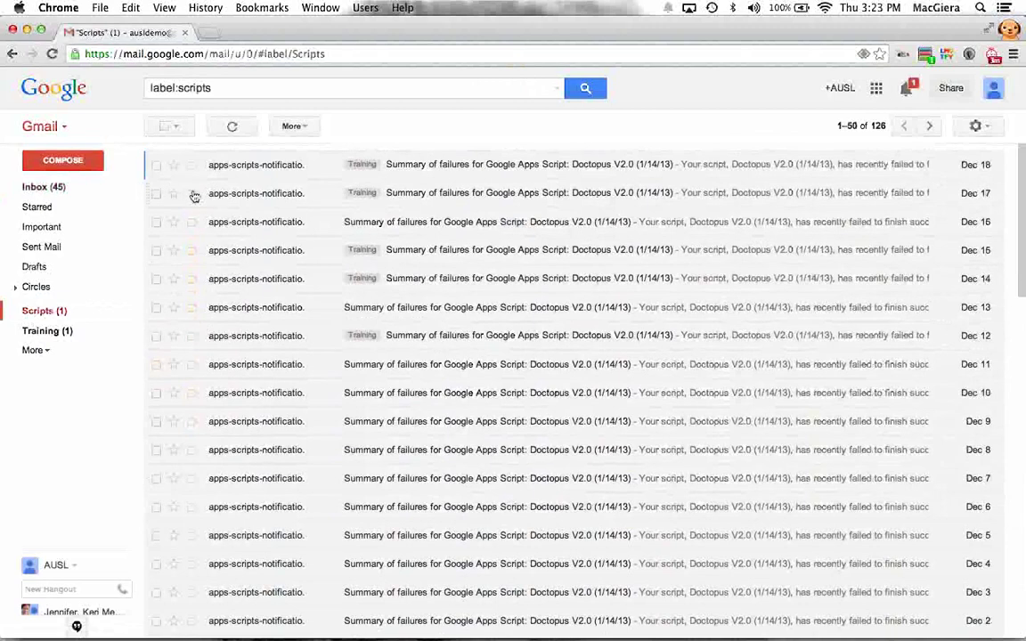
pyautogui.scroll(-10, 232, 174)
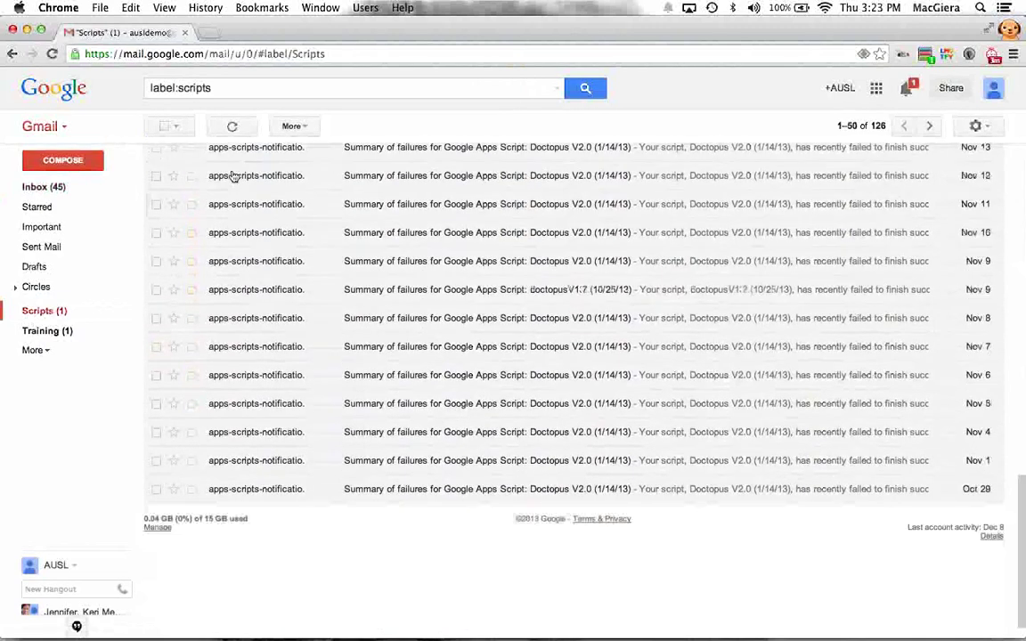
pyautogui.scroll(10, 231, 174)
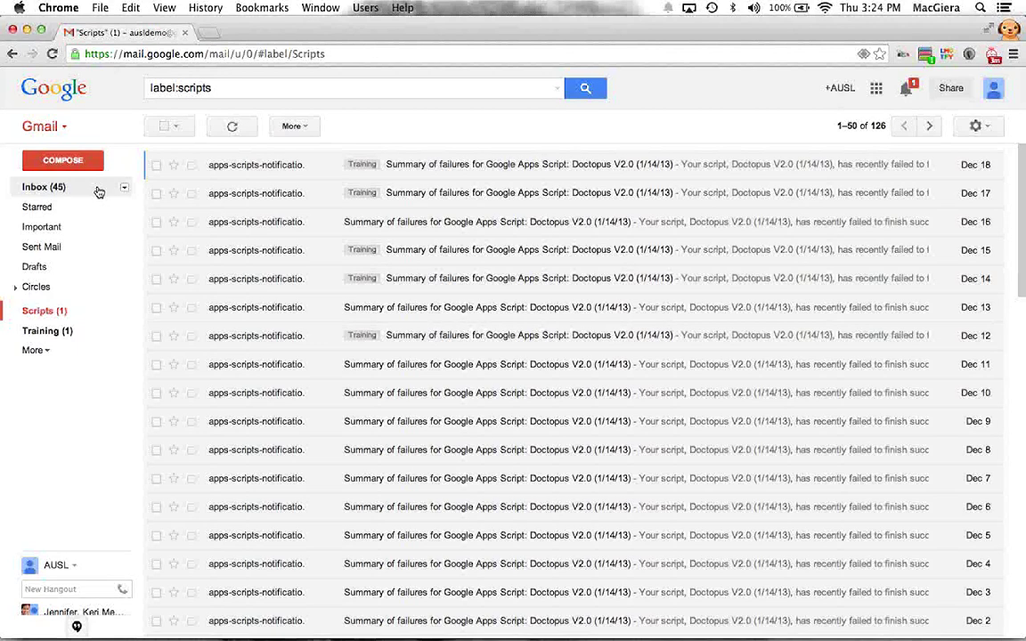
pyautogui.click(99, 193)
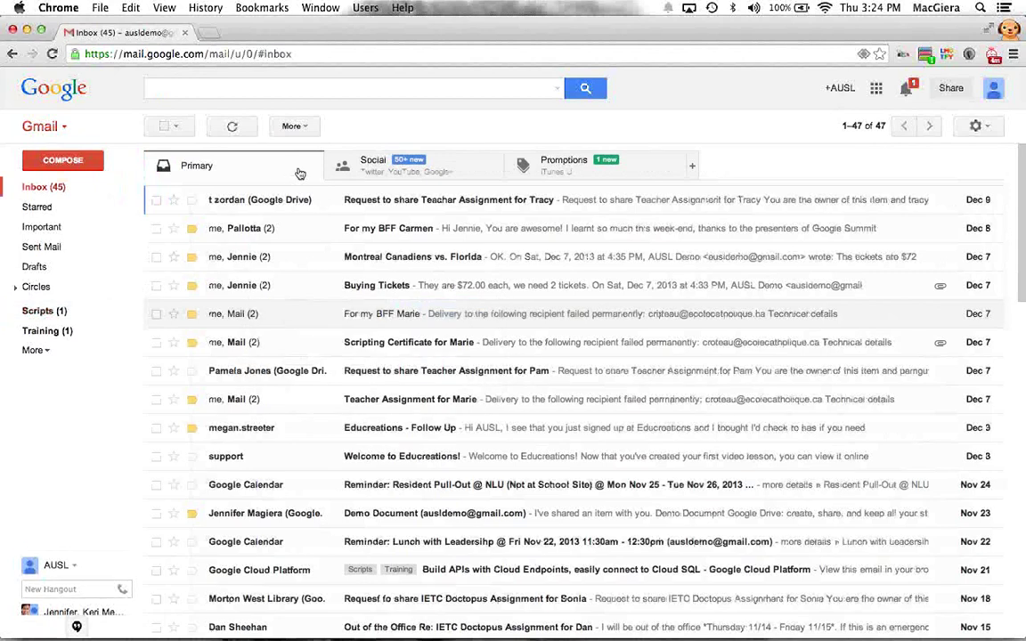
# Step: Search the pasted notification sender, check the Scripts and Training labels, and reopen advanced search
pyautogui.click(192, 87)
pyautogui.press('super+v')
pyautogui.click(581, 87)
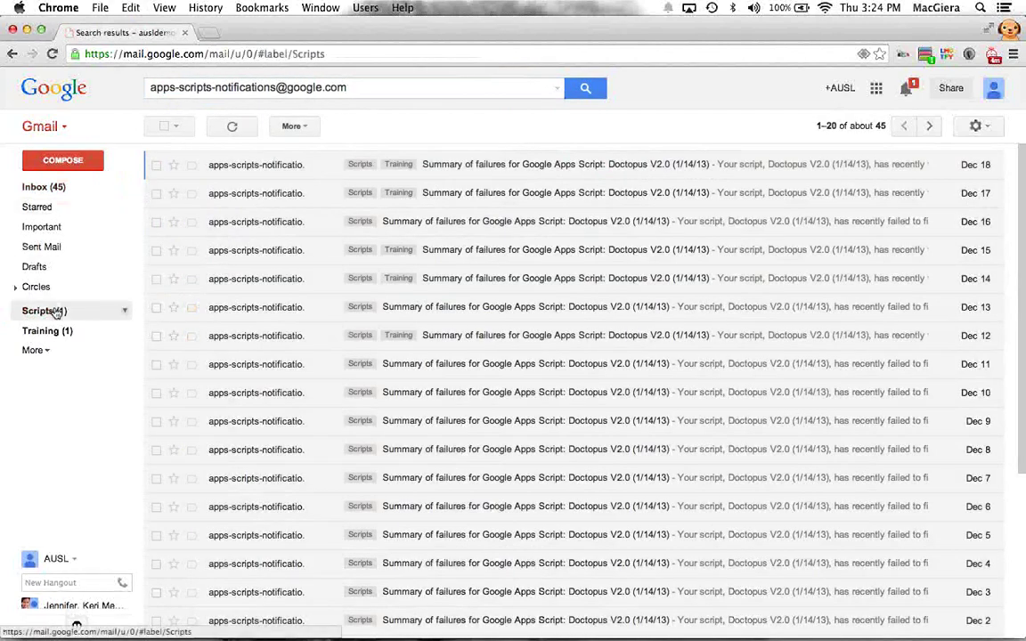
pyautogui.click(53, 311)
pyautogui.click(51, 330)
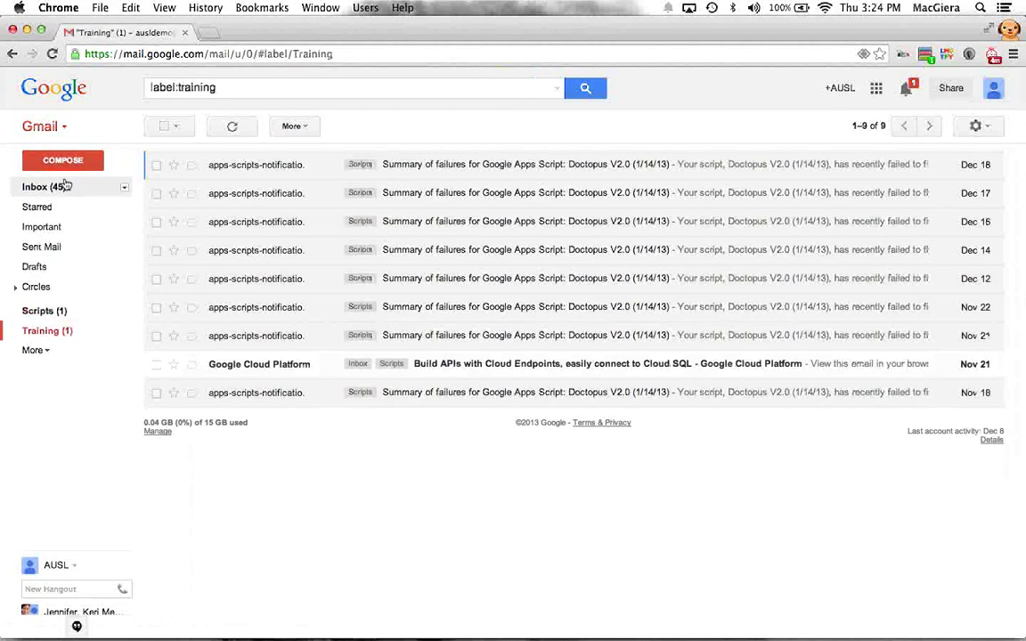
pyautogui.click(65, 184)
pyautogui.click(556, 87)
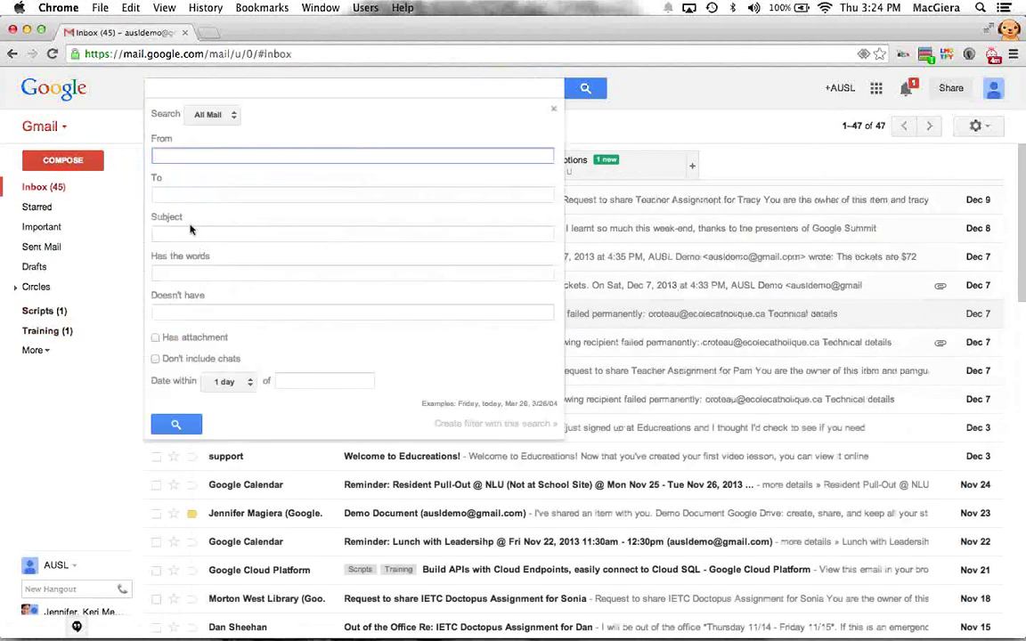
# Step: Set From to the notification sender, words 'autocrat', date within 2 months, and start a filter
pyautogui.press('super+v')
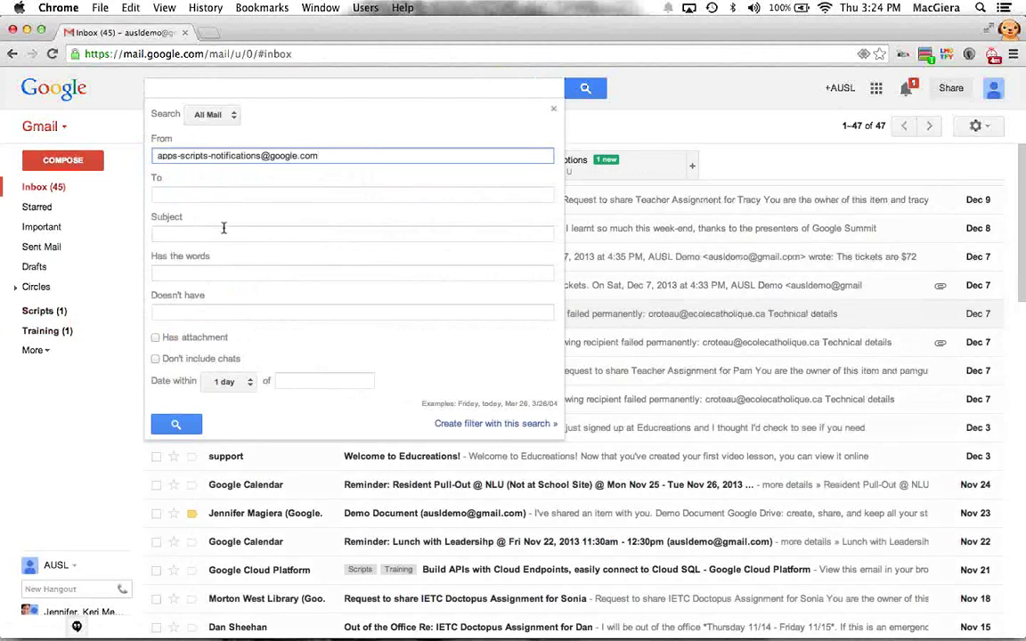
pyautogui.click(184, 270)
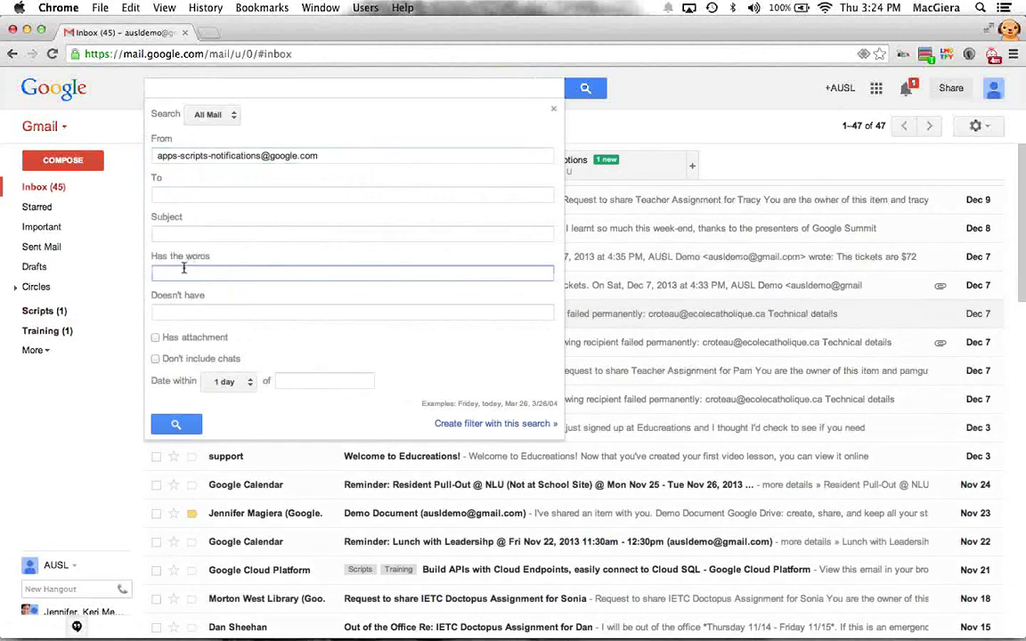
pyautogui.write('autocrat')
pyautogui.click(227, 381)
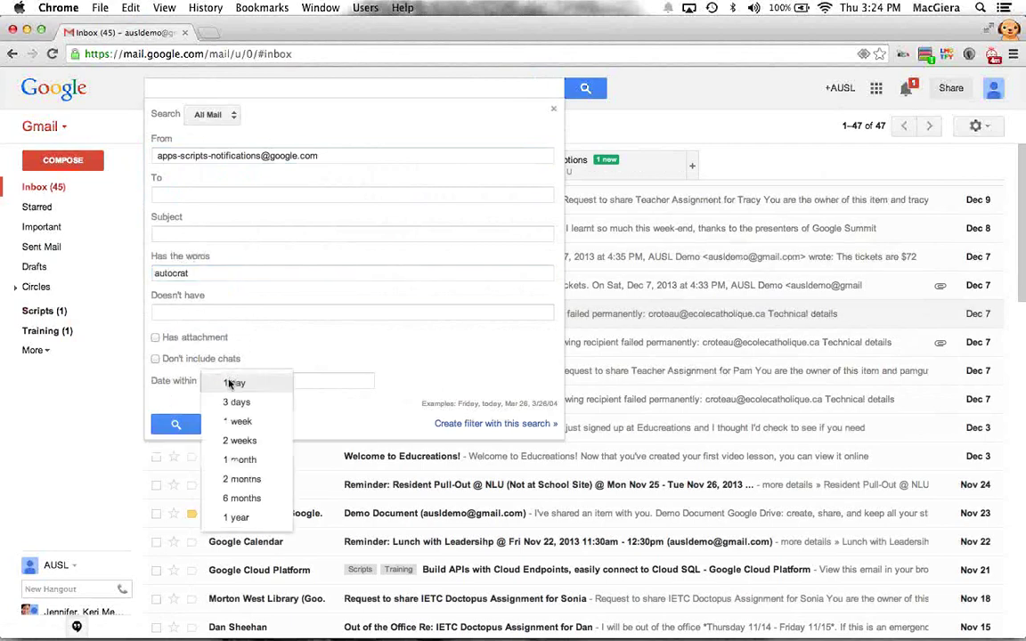
pyautogui.click(242, 478)
pyautogui.click(301, 381)
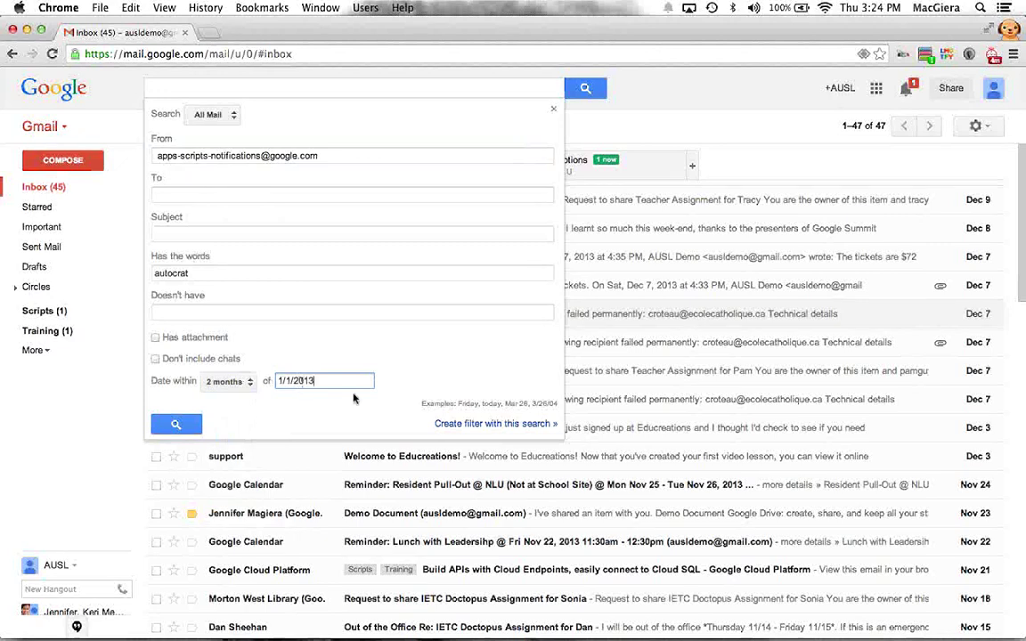
pyautogui.click(442, 423)
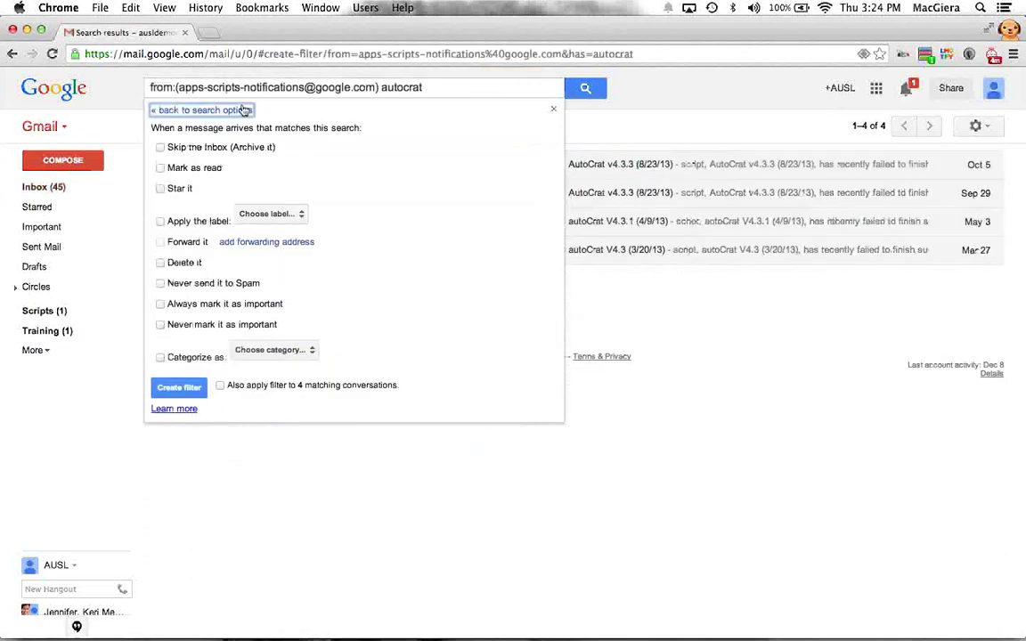
# Step: Toggle the Star and Never send it to Spam filter actions on and off
pyautogui.click(183, 190)
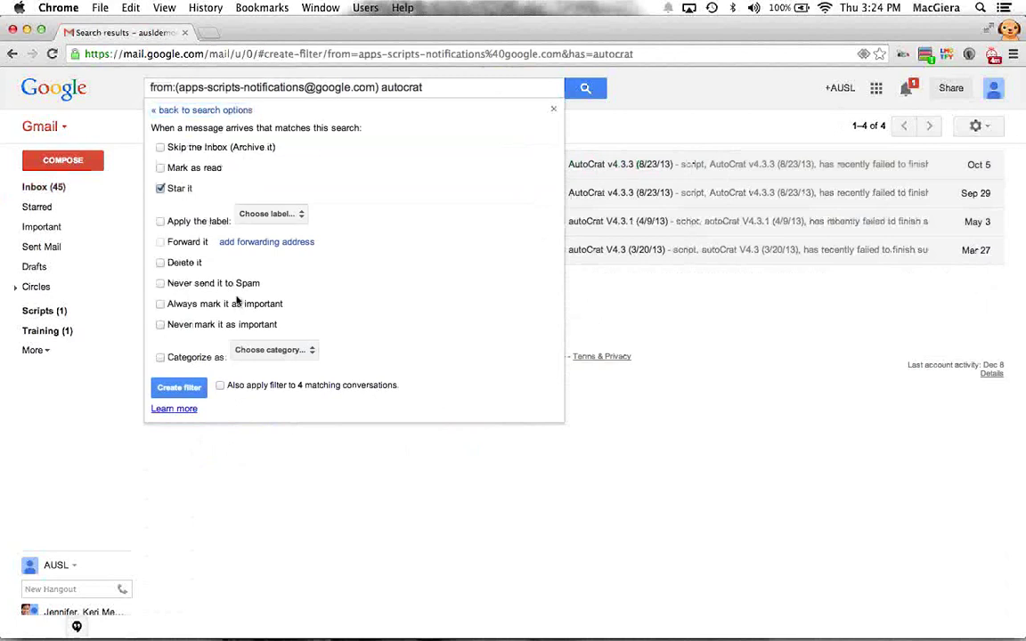
pyautogui.click(172, 188)
pyautogui.click(167, 283)
pyautogui.moveTo(253, 284); pyautogui.dragTo(183, 288)
pyautogui.click(222, 285)
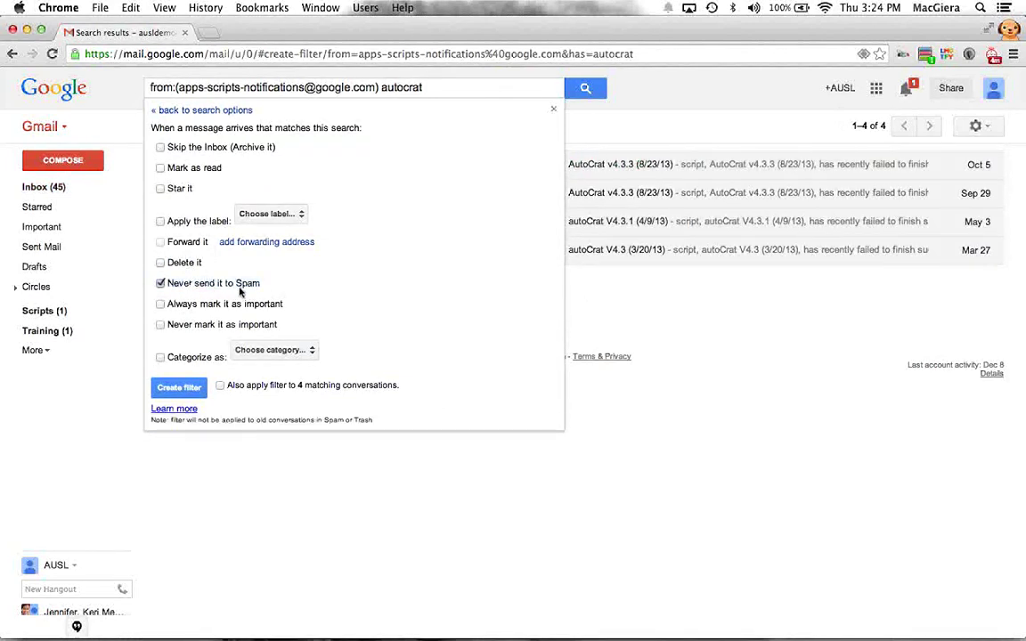
pyautogui.moveTo(265, 284); pyautogui.dragTo(156, 286)
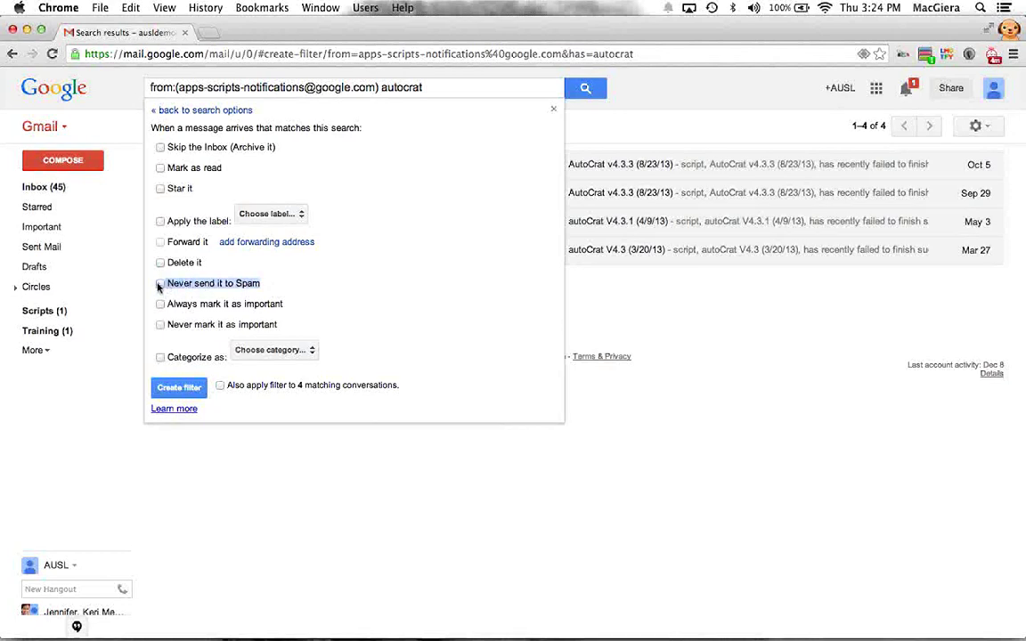
pyautogui.click(279, 294)
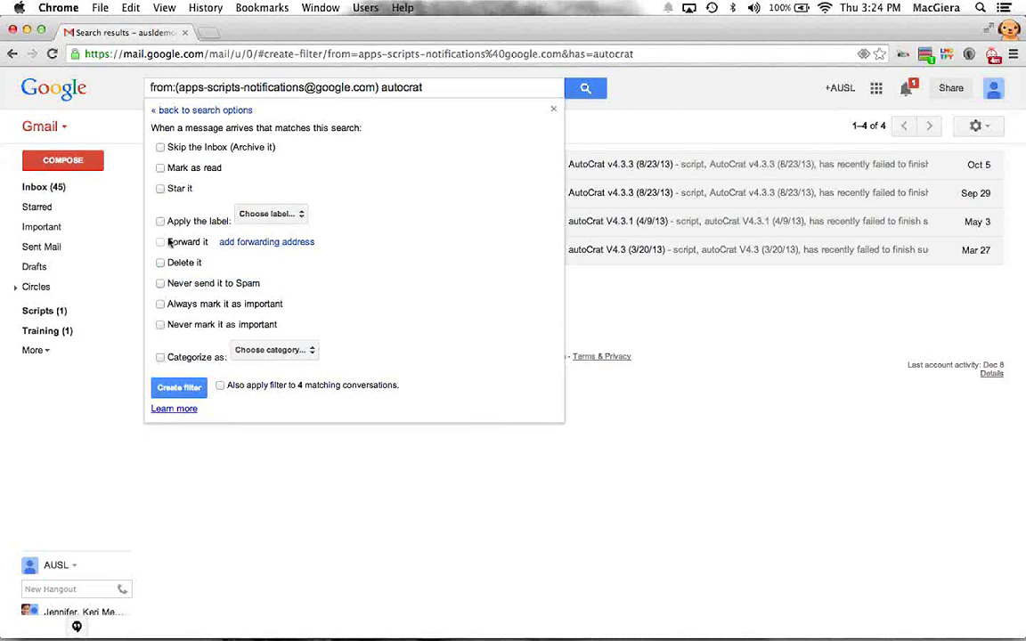
# Step: Visit forwarding settings, go back, reopen the filter actions, then dismiss them without creating a filter
pyautogui.click(240, 251)
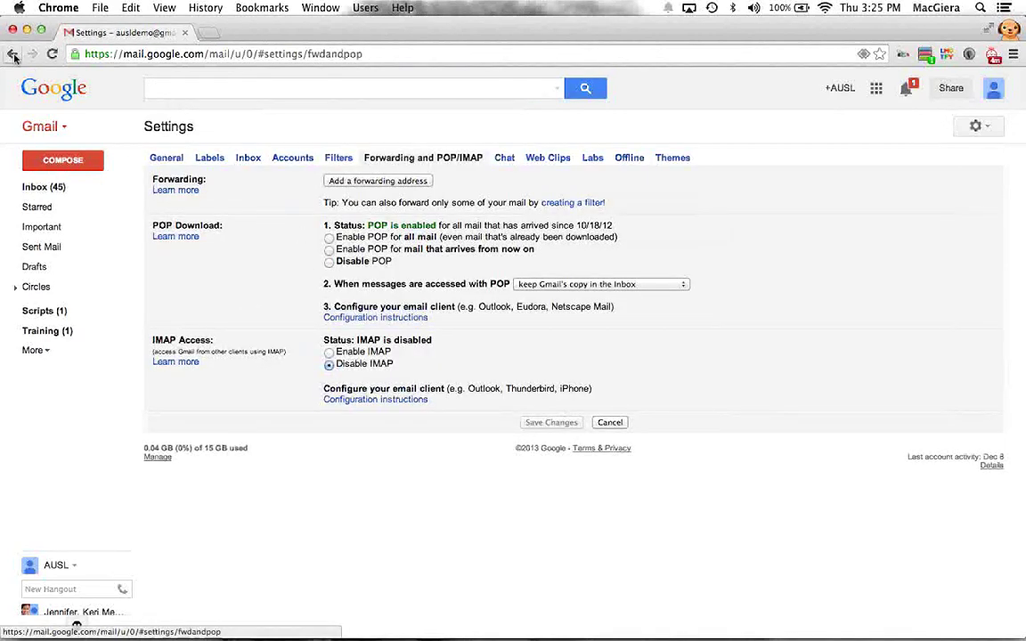
pyautogui.click(14, 55)
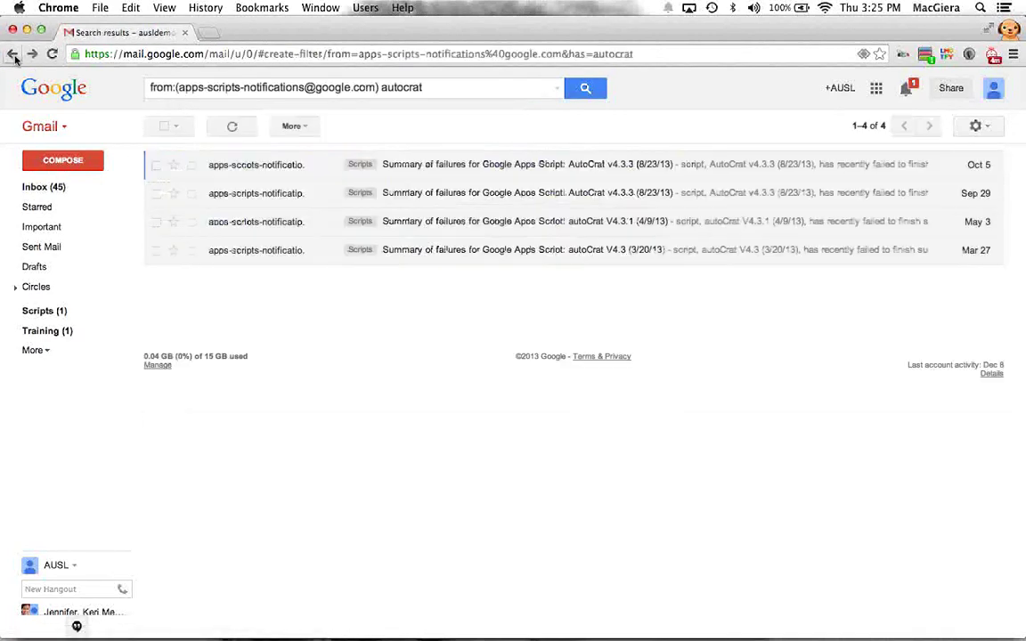
pyautogui.click(557, 88)
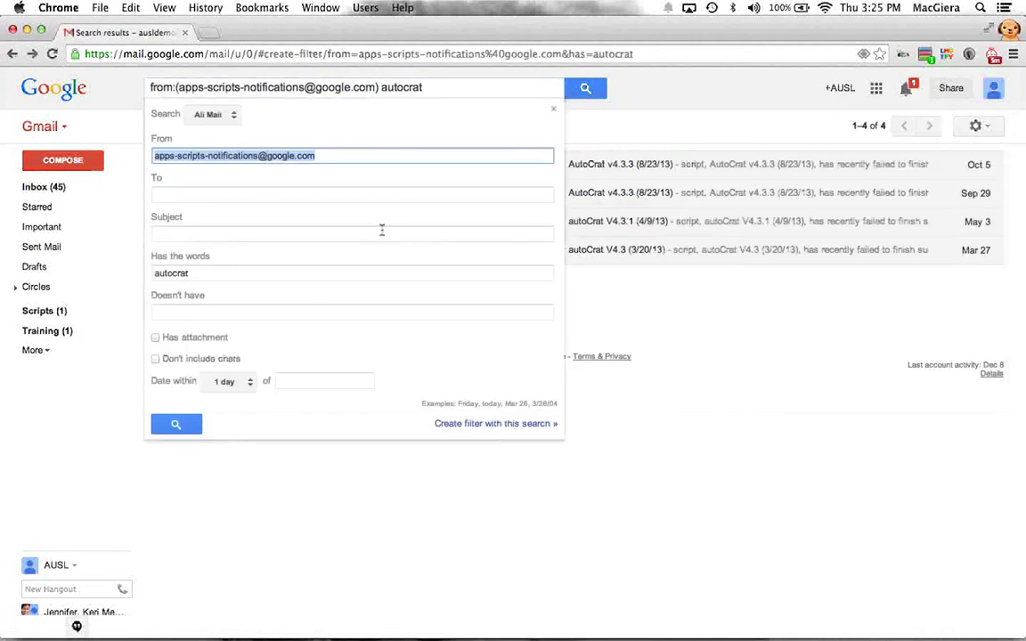
pyautogui.click(493, 485)
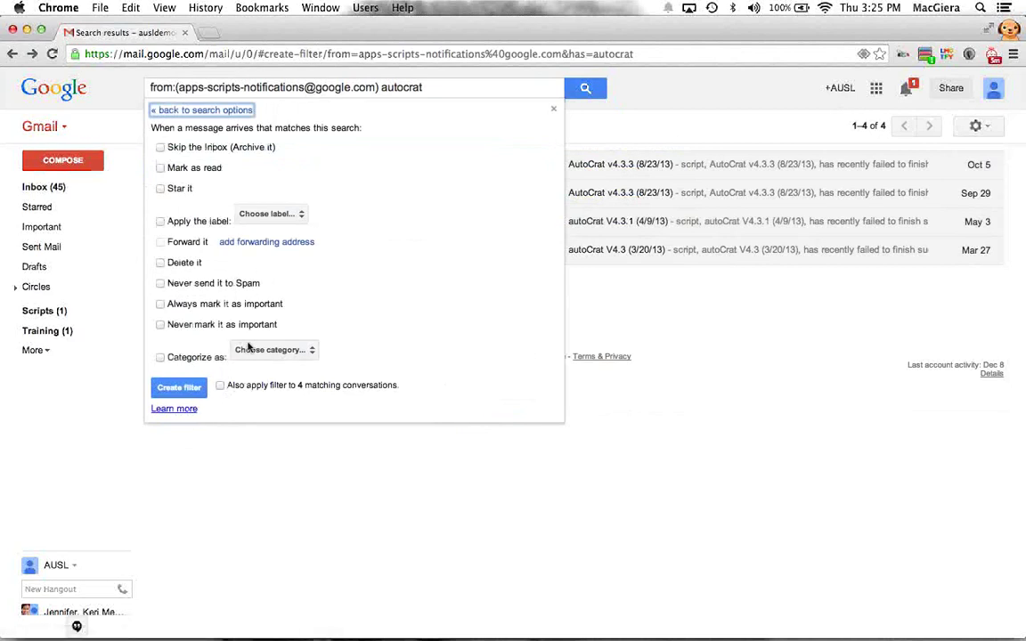
pyautogui.moveTo(329, 326); pyautogui.dragTo(151, 119)
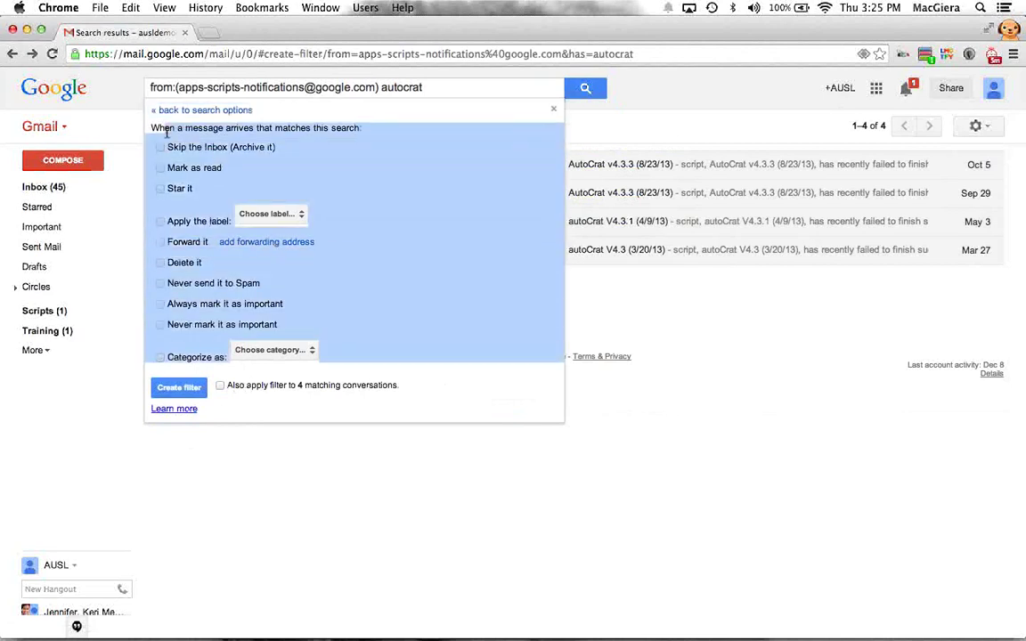
pyautogui.click(280, 466)
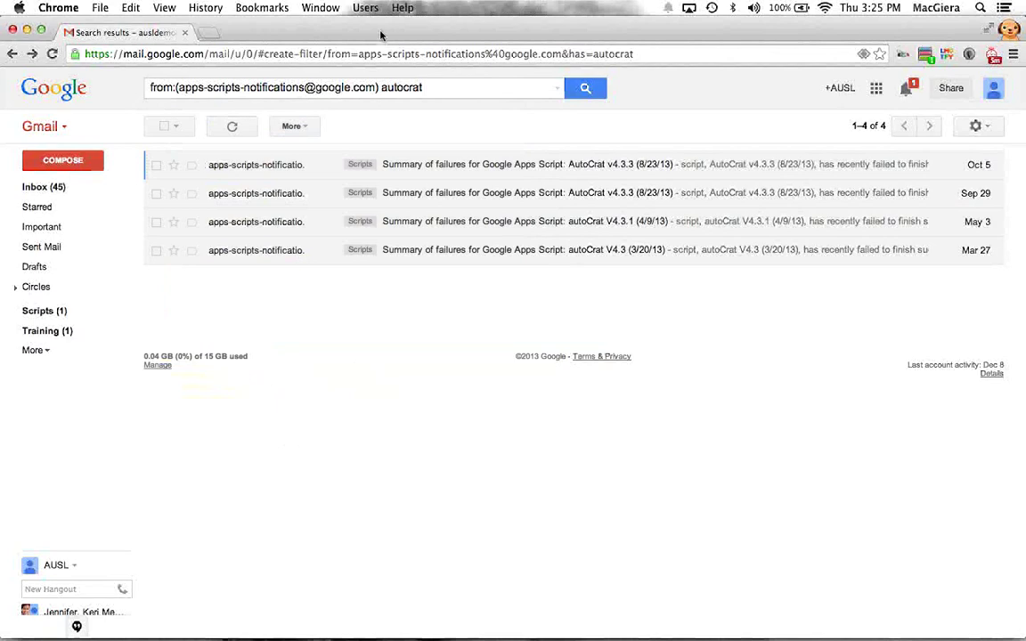
# Step: Present the Gmail and Chrome Users slides full-screen in PowerPoint, then exit to editing view
pyautogui.moveTo(381, 39); pyautogui.dragTo(381, 280)
pyautogui.click(394, 127)
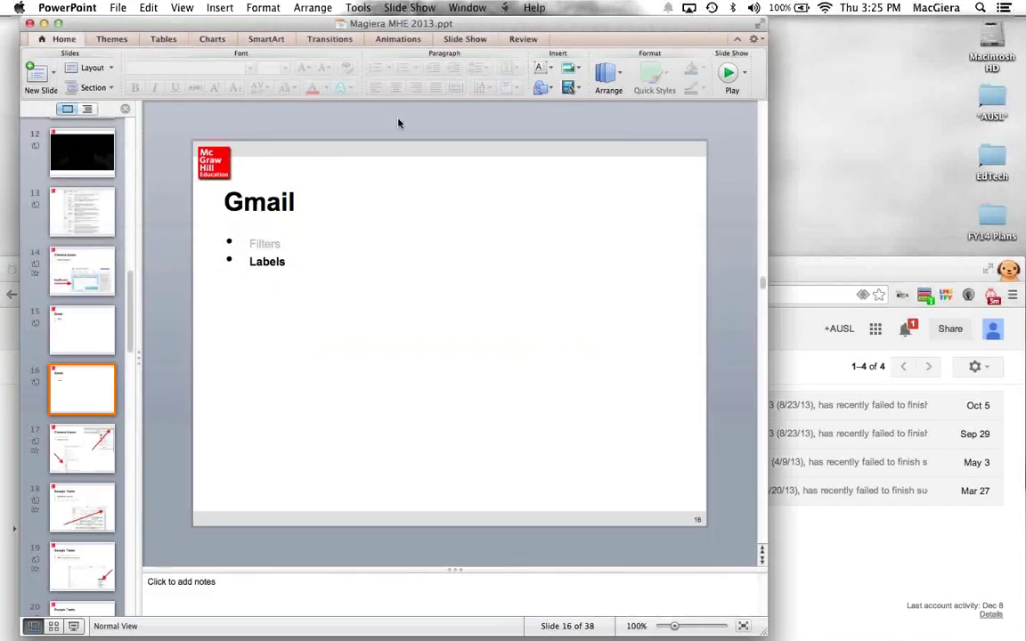
pyautogui.click(729, 73)
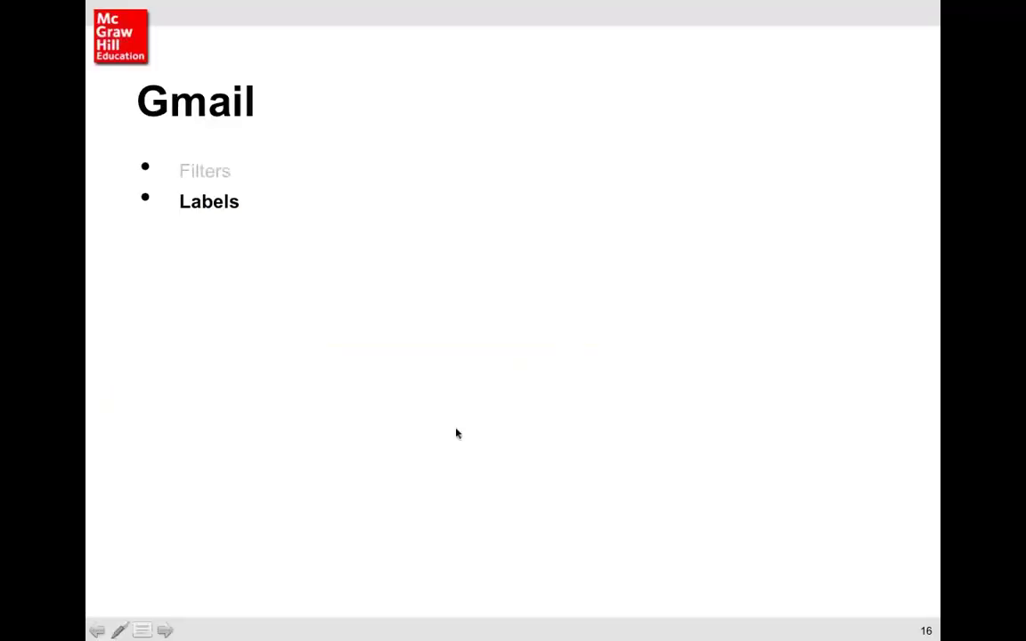
pyautogui.press('Right')
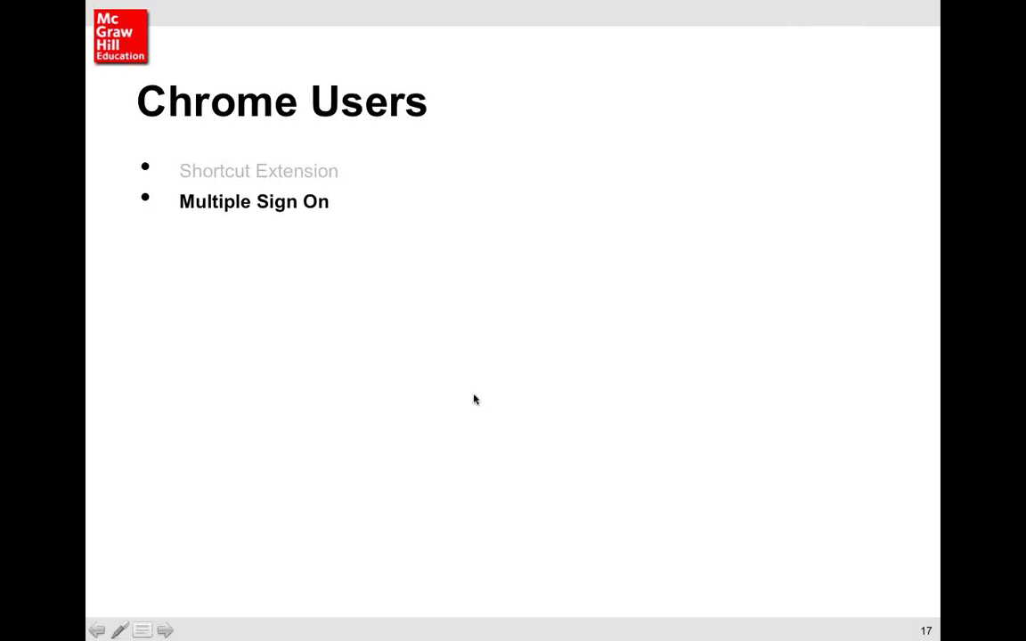
pyautogui.press('Escape')
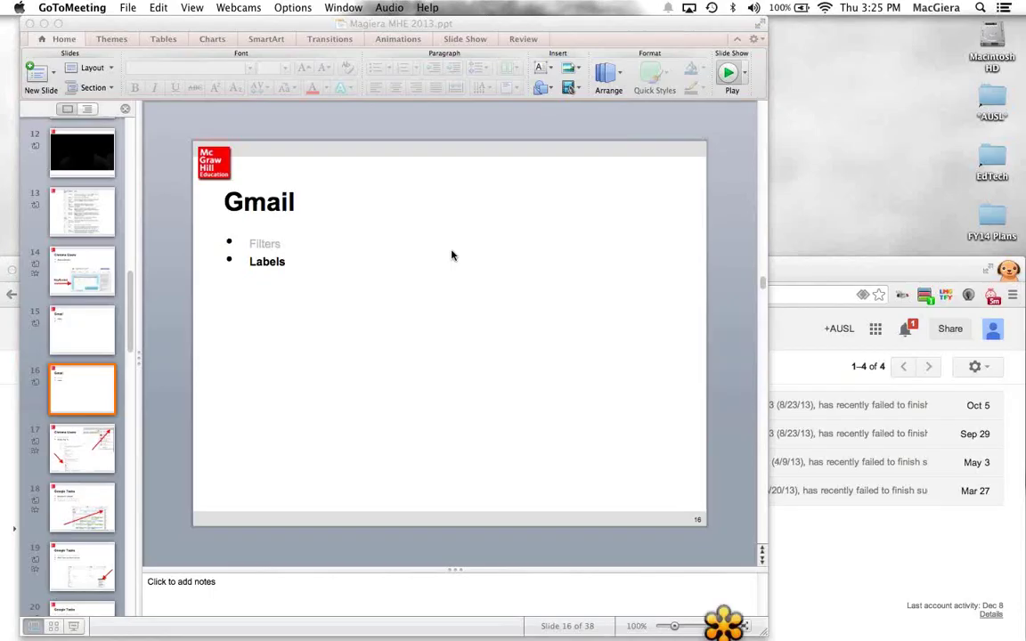
# Step: Bring the Gmail browser forward and start adding another Google account from the account menu
pyautogui.moveTo(639, 621)
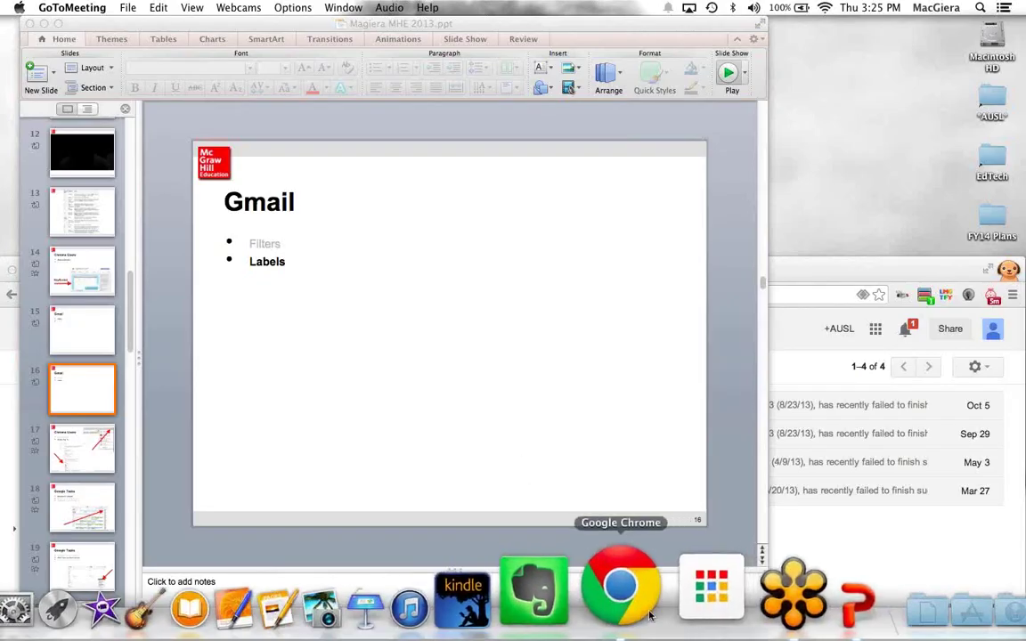
pyautogui.click(649, 614)
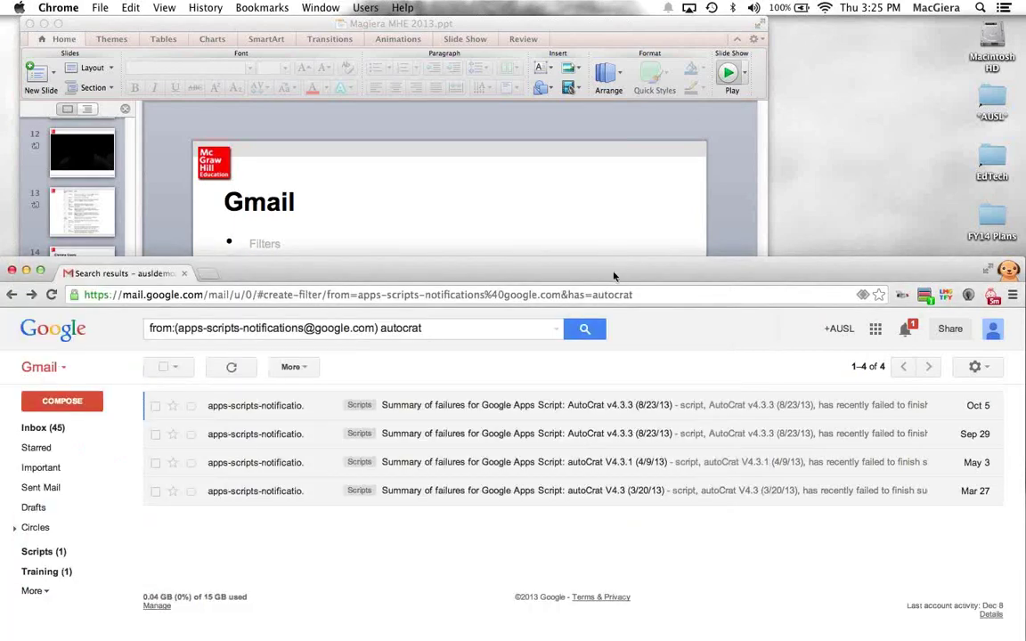
pyautogui.moveTo(613, 276); pyautogui.dragTo(310, 35)
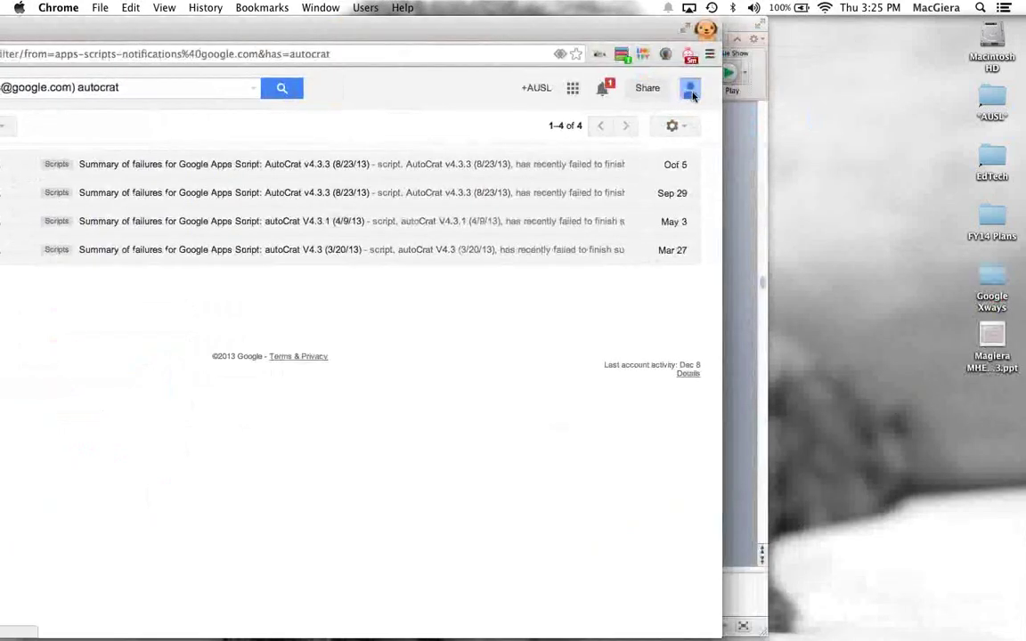
pyautogui.click(691, 92)
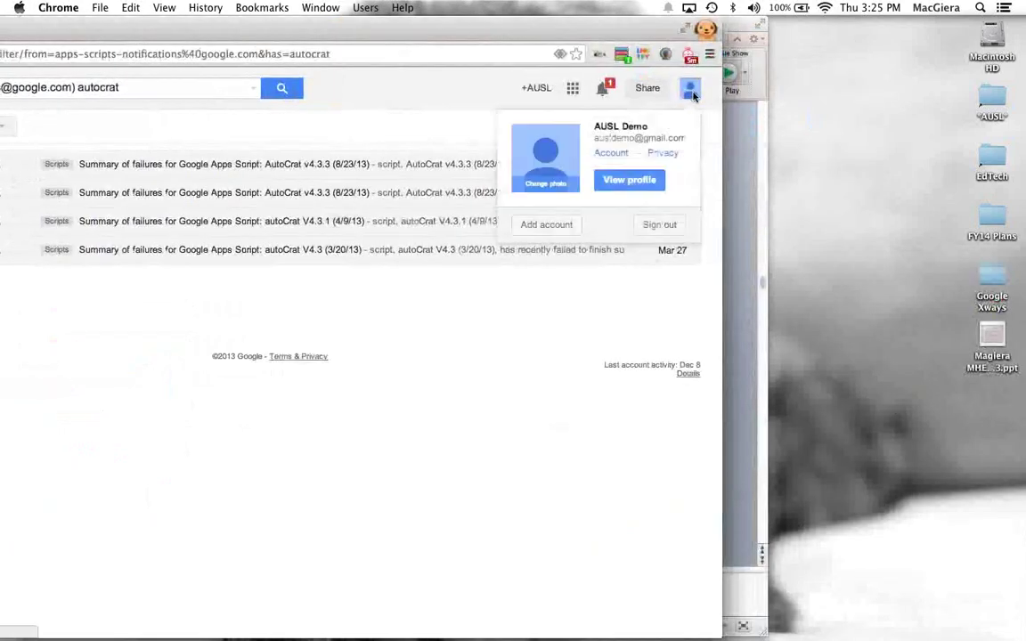
pyautogui.click(542, 226)
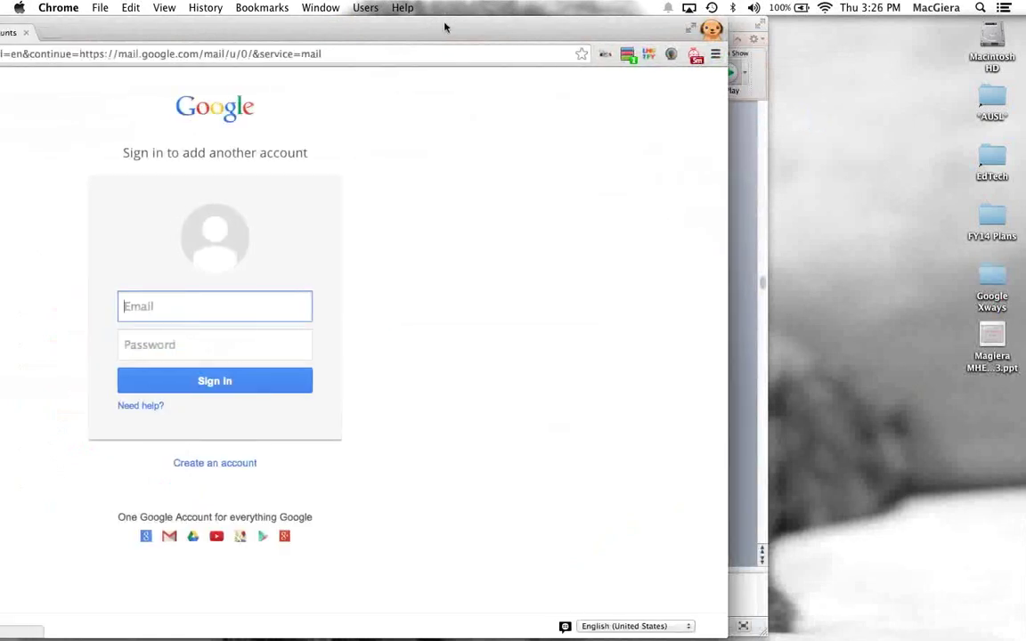
pyautogui.doubleClick(444, 28)
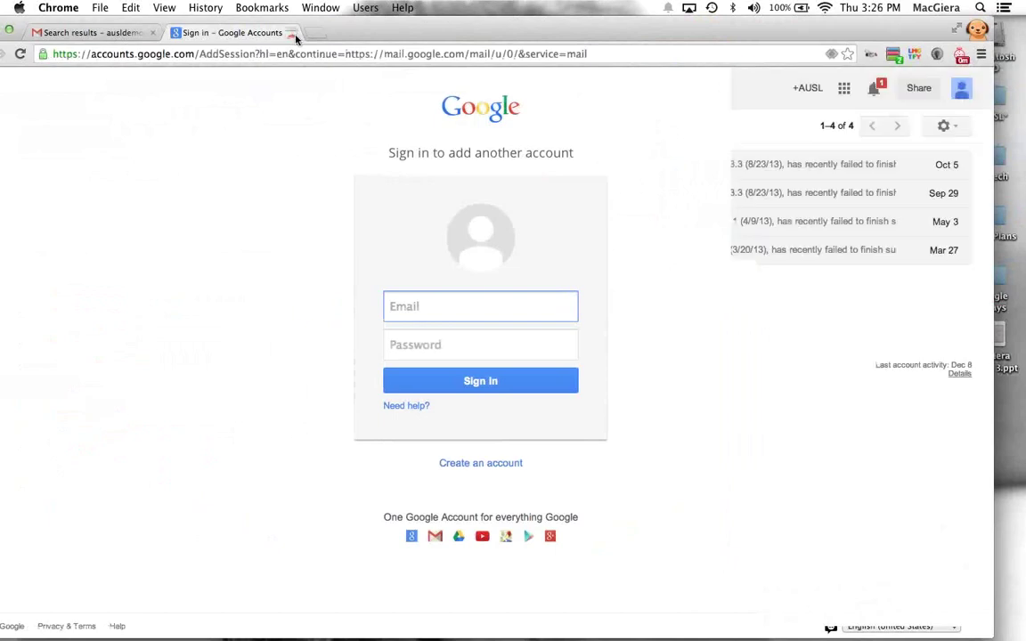
# Step: Close the add-account page, open a new tab, and switch between it and Gmail
pyautogui.click(292, 33)
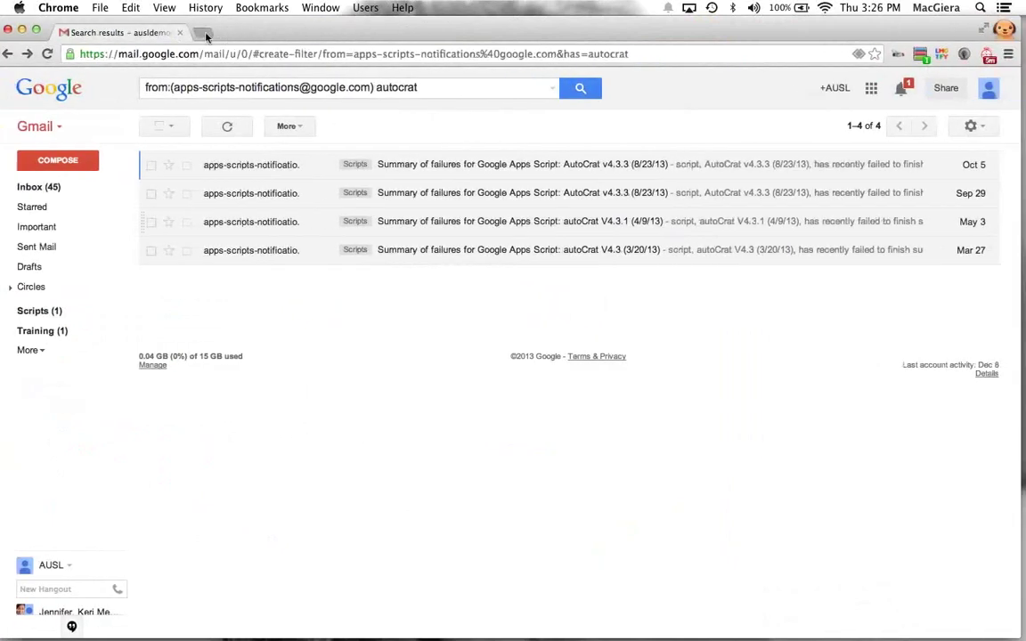
pyautogui.click(203, 33)
pyautogui.click(145, 36)
pyautogui.click(201, 33)
pyautogui.click(153, 36)
pyautogui.click(218, 33)
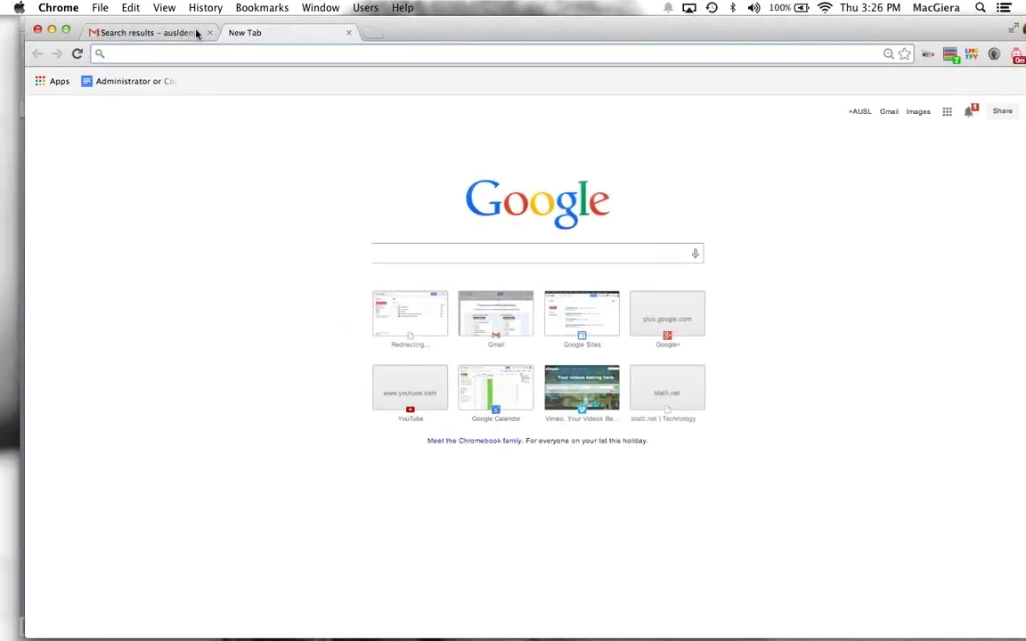
# Step: Switch between the Gmail and start-page tabs, opening and closing an extra new tab
pyautogui.click(196, 34)
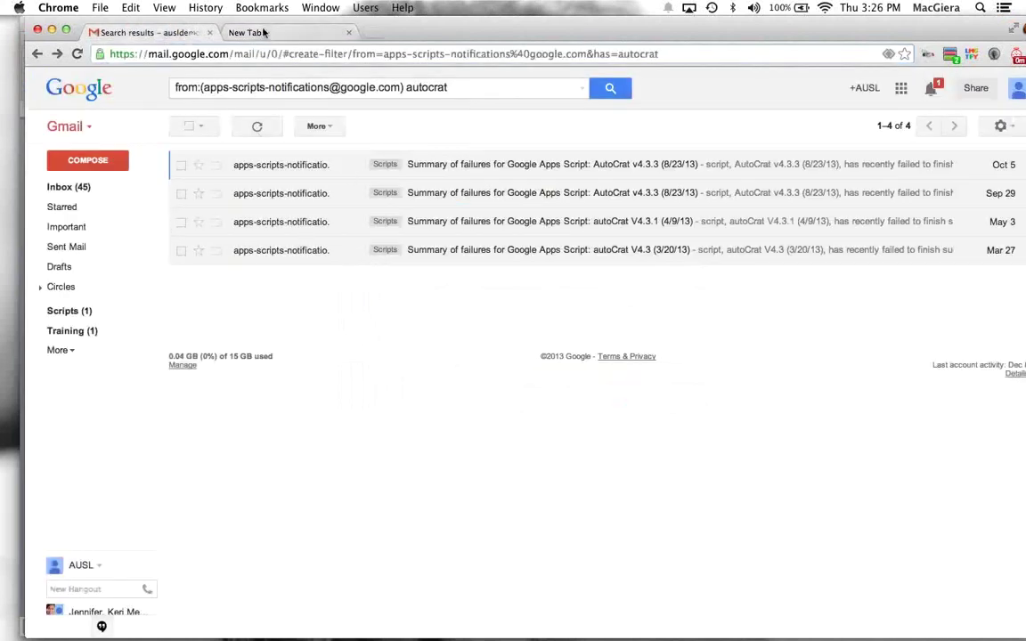
pyautogui.click(244, 32)
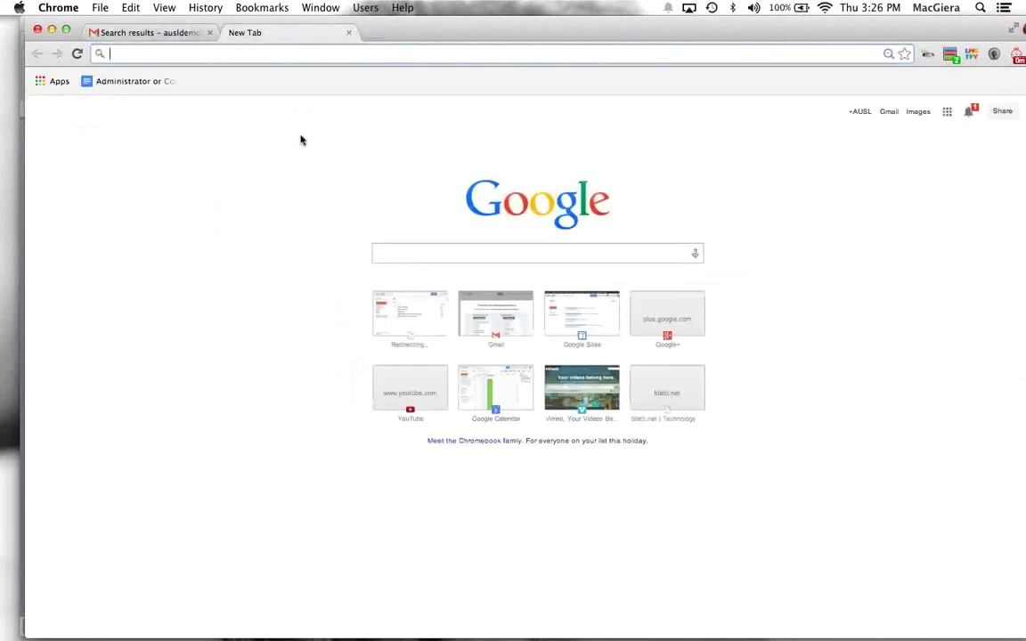
pyautogui.click(372, 36)
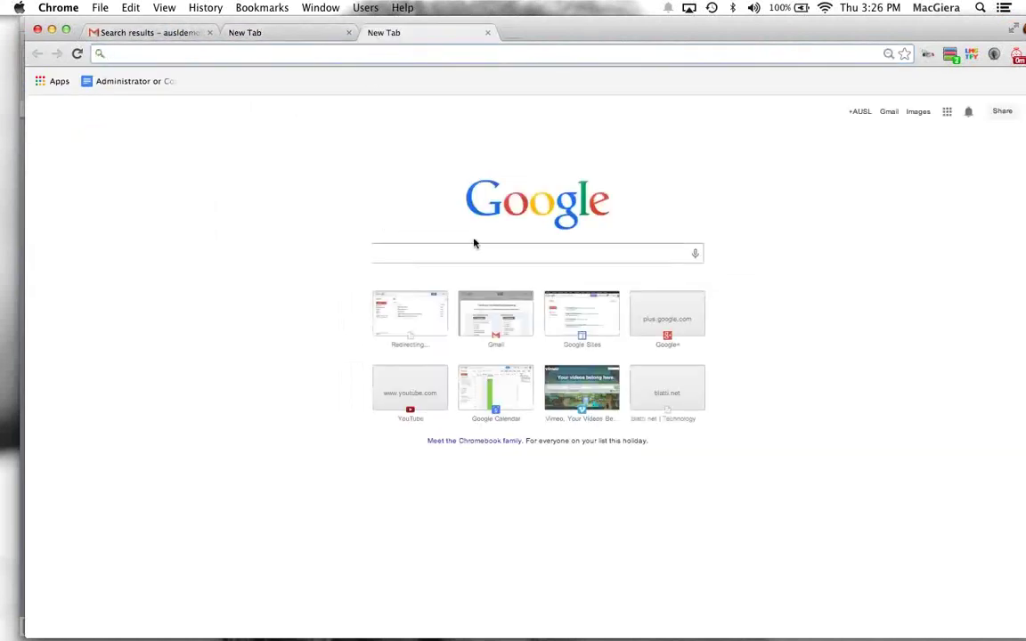
pyautogui.click(488, 33)
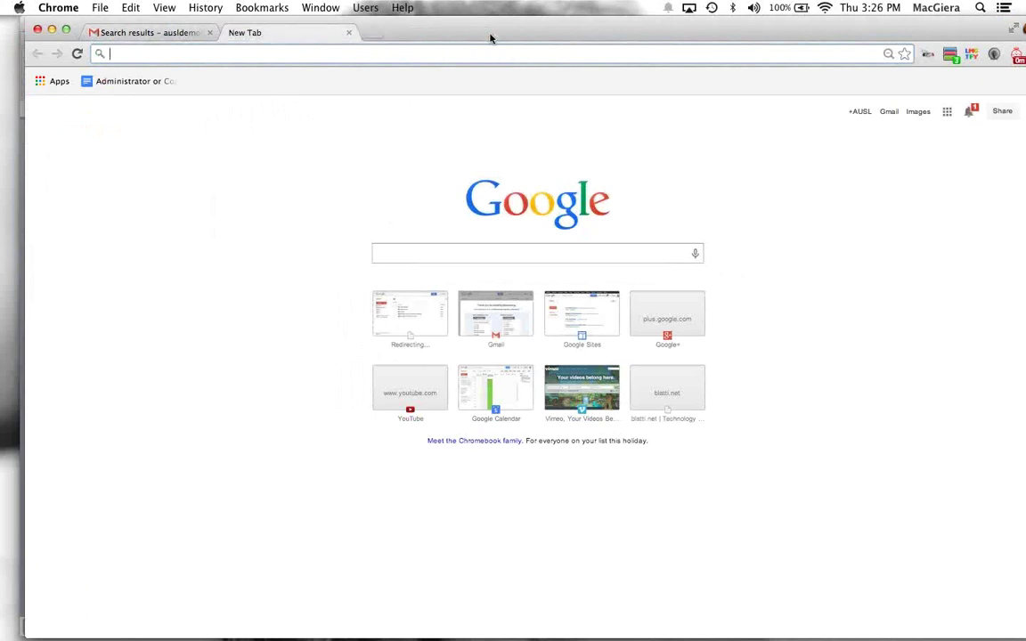
pyautogui.moveTo(520, 36); pyautogui.dragTo(496, 32)
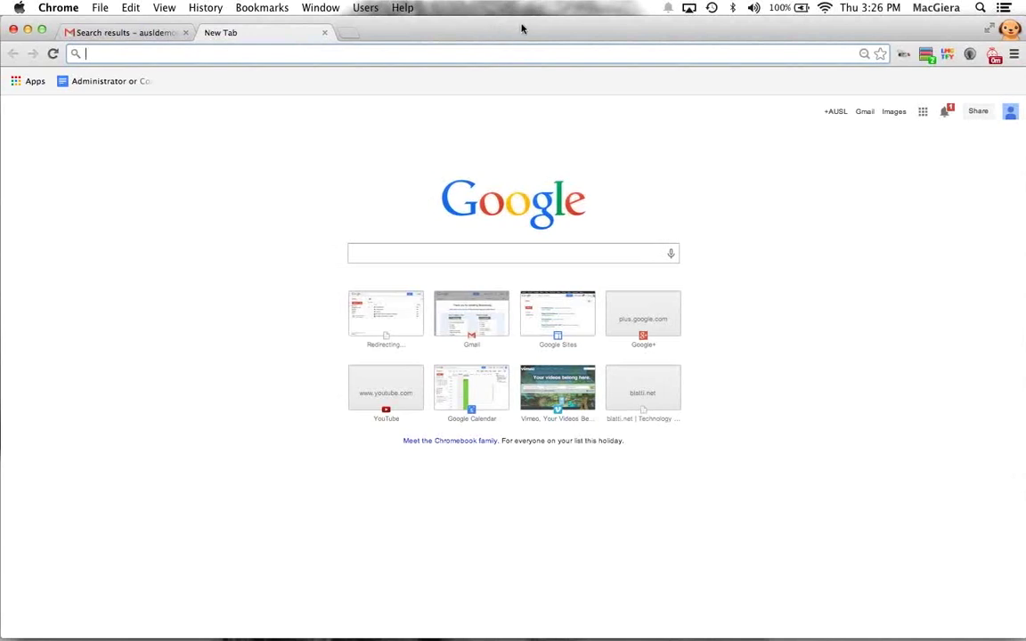
# Step: Open windows for the Demo - Residents and Demo A profiles from the profile list
pyautogui.click(1007, 31)
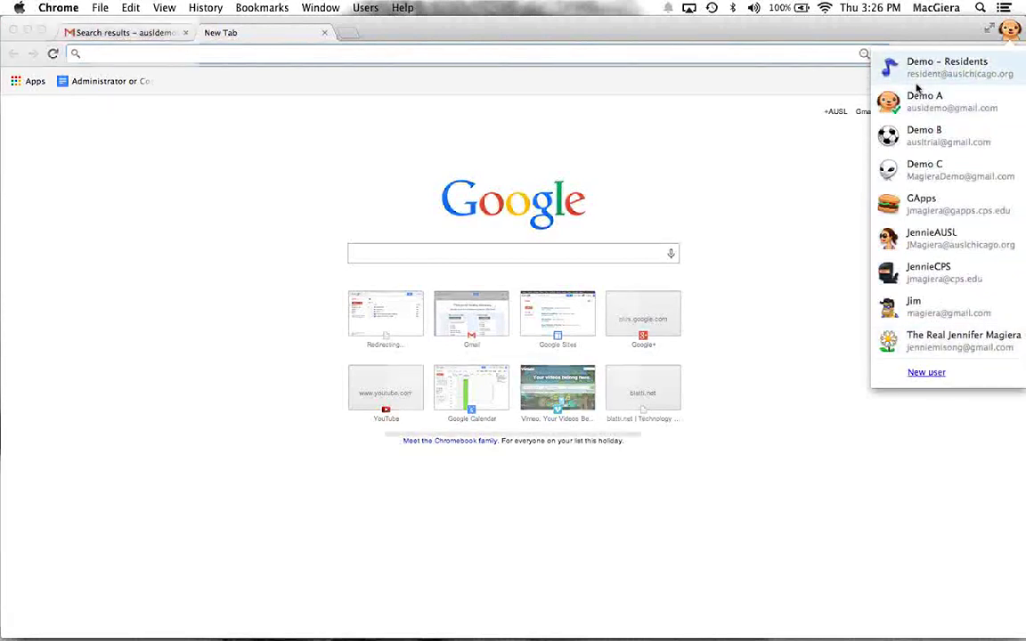
pyautogui.click(921, 69)
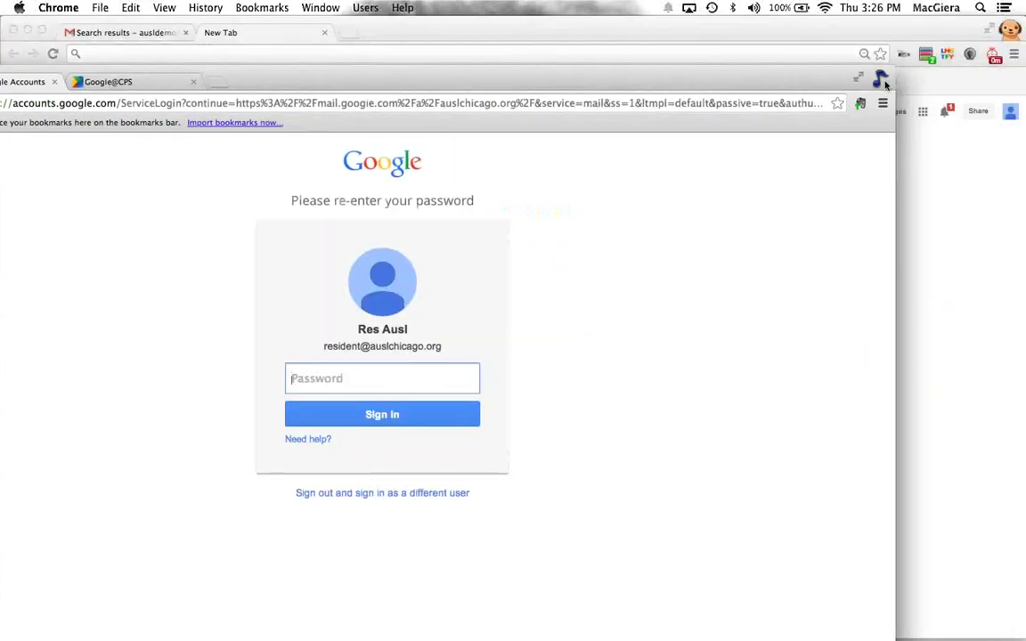
pyautogui.click(879, 78)
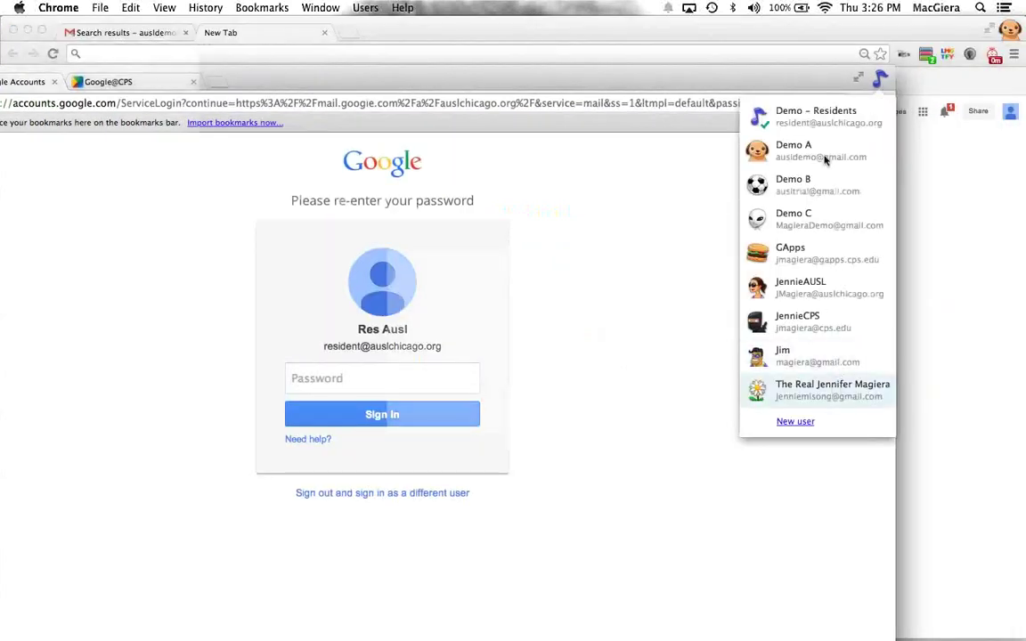
pyautogui.click(825, 158)
# Step: Open the GApps profile window, close it, and move the Gmail window aside
pyautogui.click(887, 223)
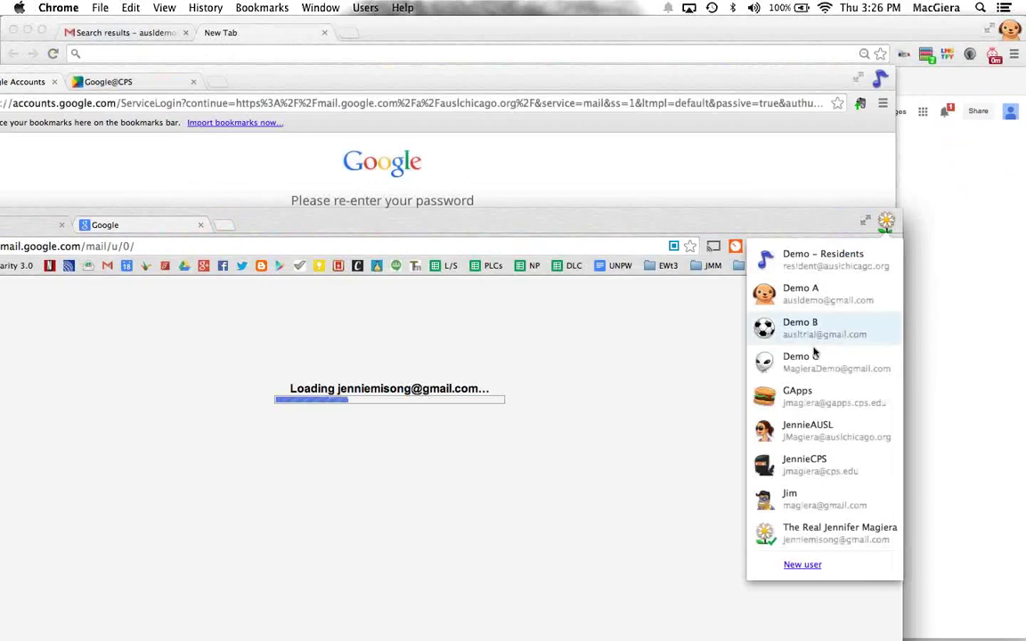
pyautogui.click(825, 399)
pyautogui.moveTo(590, 36); pyautogui.dragTo(523, 218)
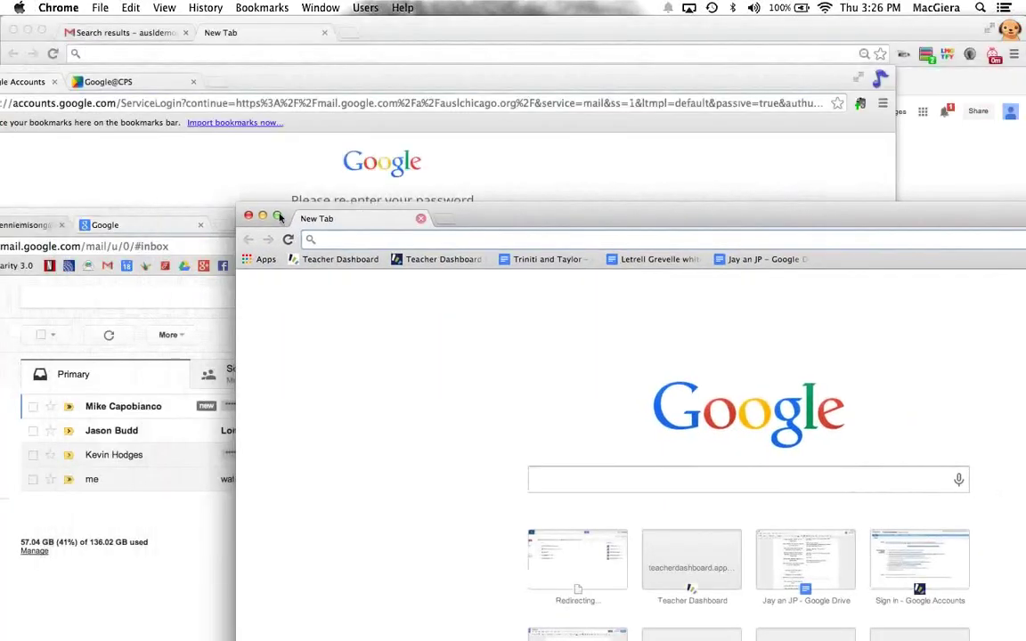
pyautogui.click(248, 216)
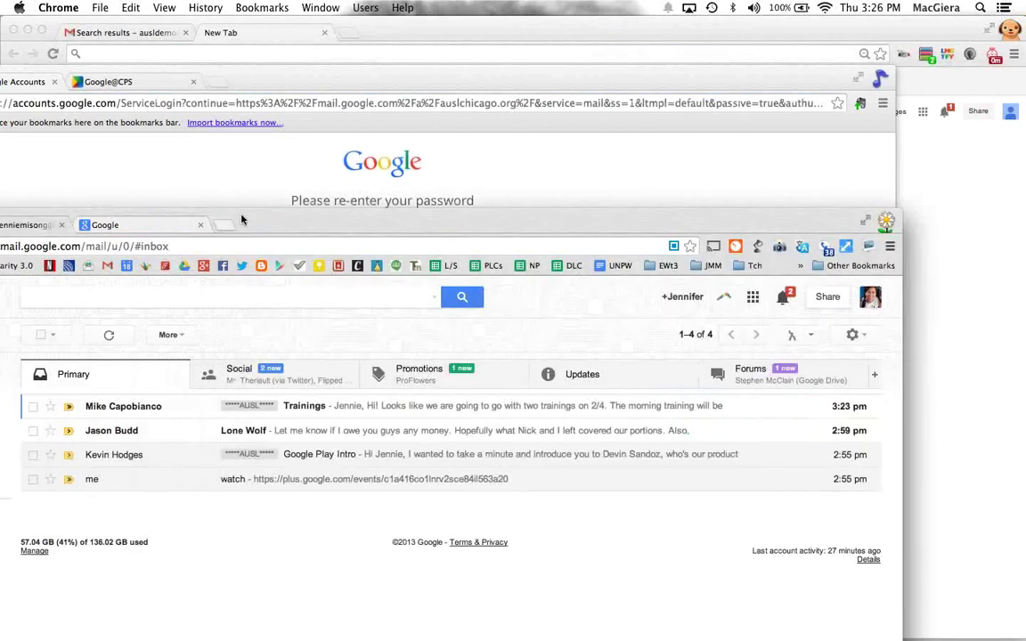
pyautogui.moveTo(214, 220); pyautogui.dragTo(461, 406)
pyautogui.moveTo(123, 405); pyautogui.dragTo(264, 362)
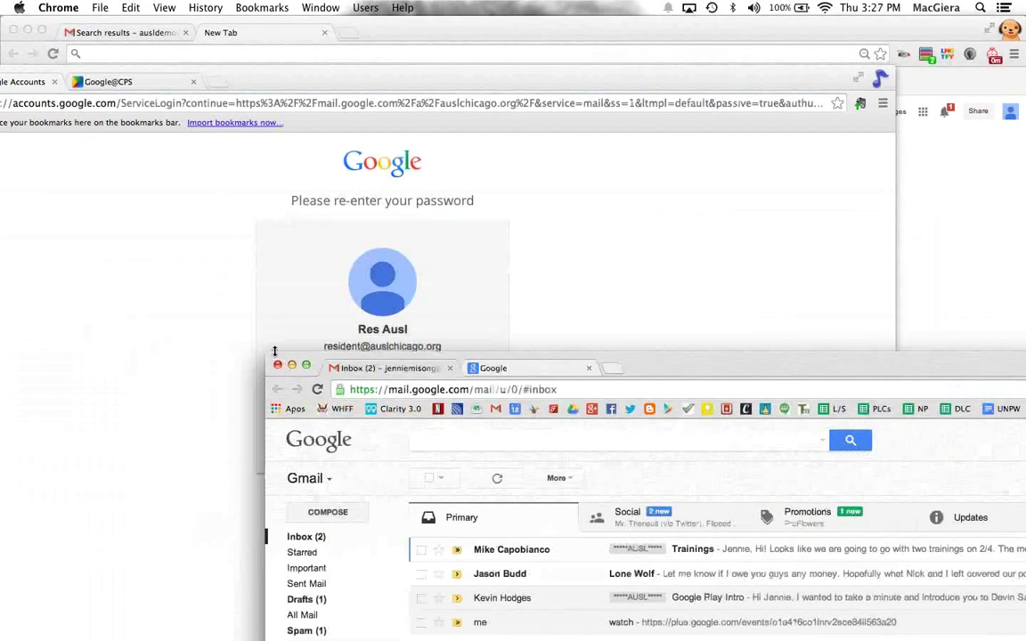
# Step: Open two new tabs in the sign-in window and rearrange windows to reveal Demo A's
pyautogui.click(439, 85)
pyautogui.moveTo(444, 81); pyautogui.dragTo(383, 112)
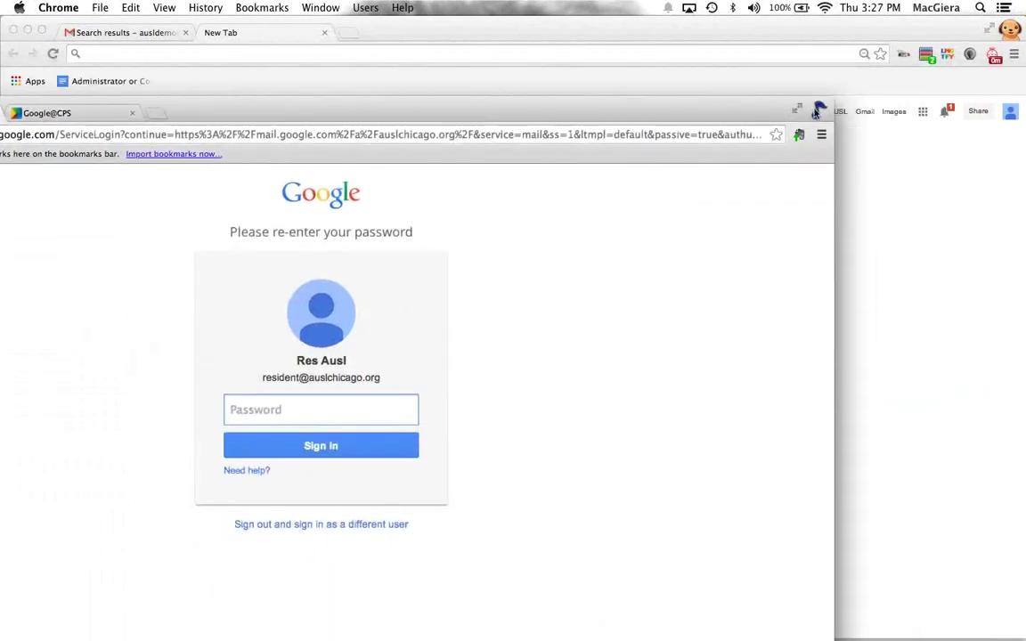
pyautogui.click(818, 110)
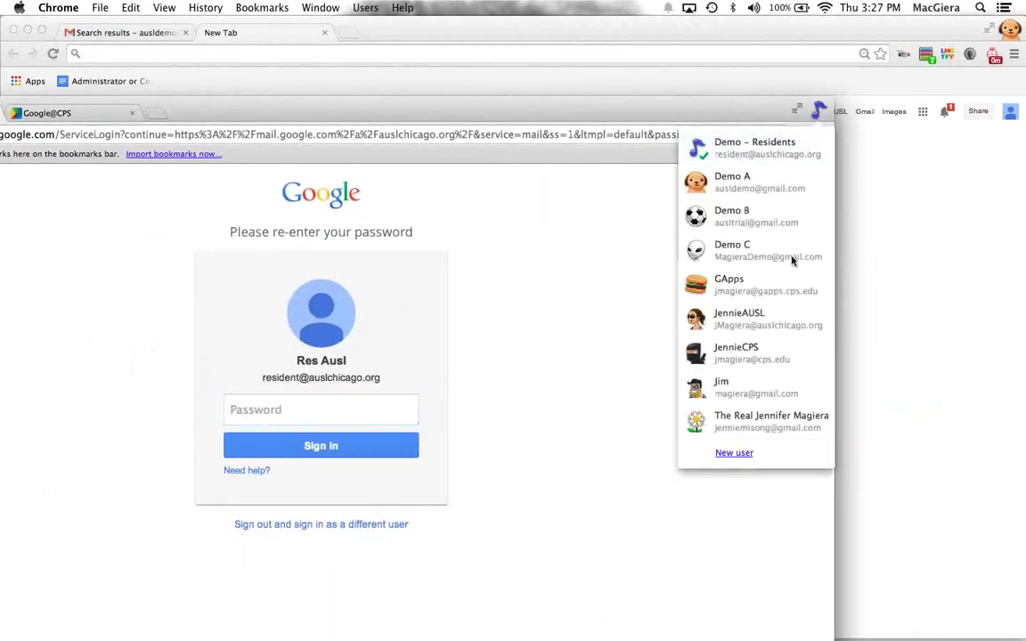
pyautogui.doubleClick(613, 108)
pyautogui.click(396, 76)
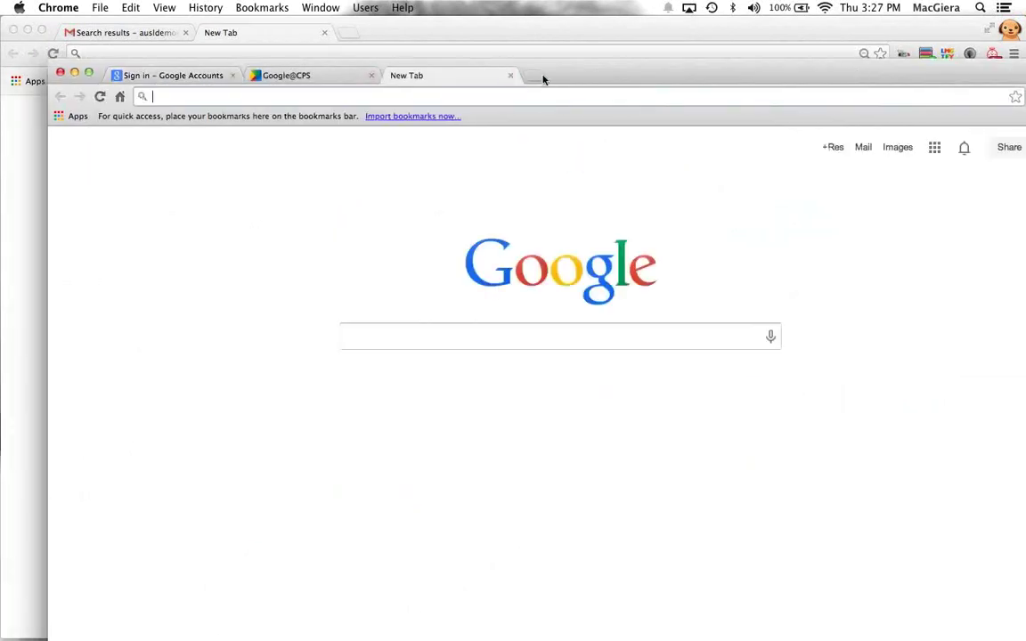
pyautogui.click(539, 77)
pyautogui.moveTo(716, 80); pyautogui.dragTo(417, 46)
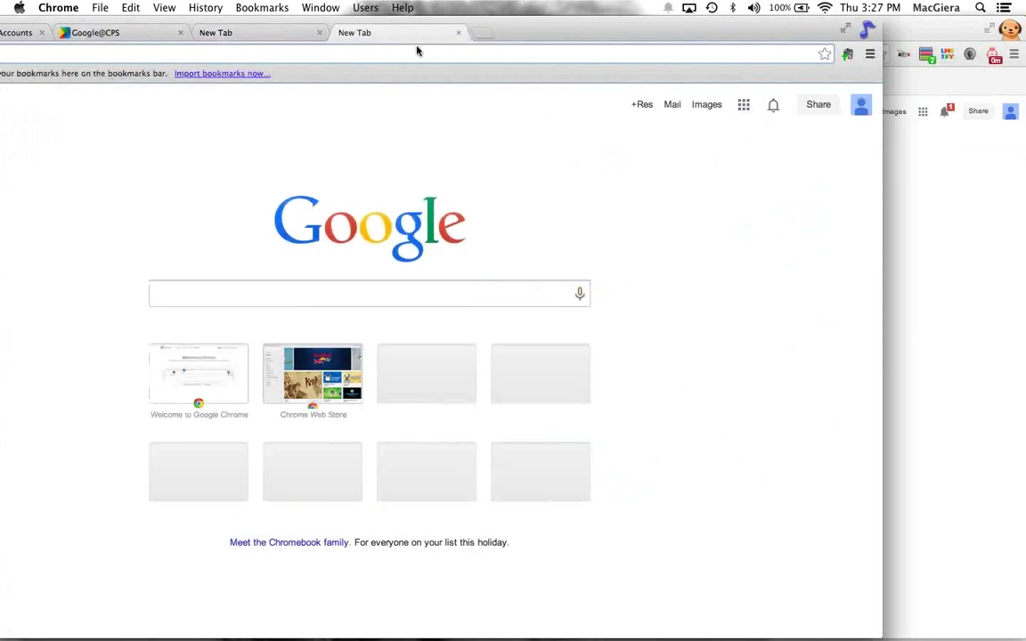
pyautogui.click(867, 31)
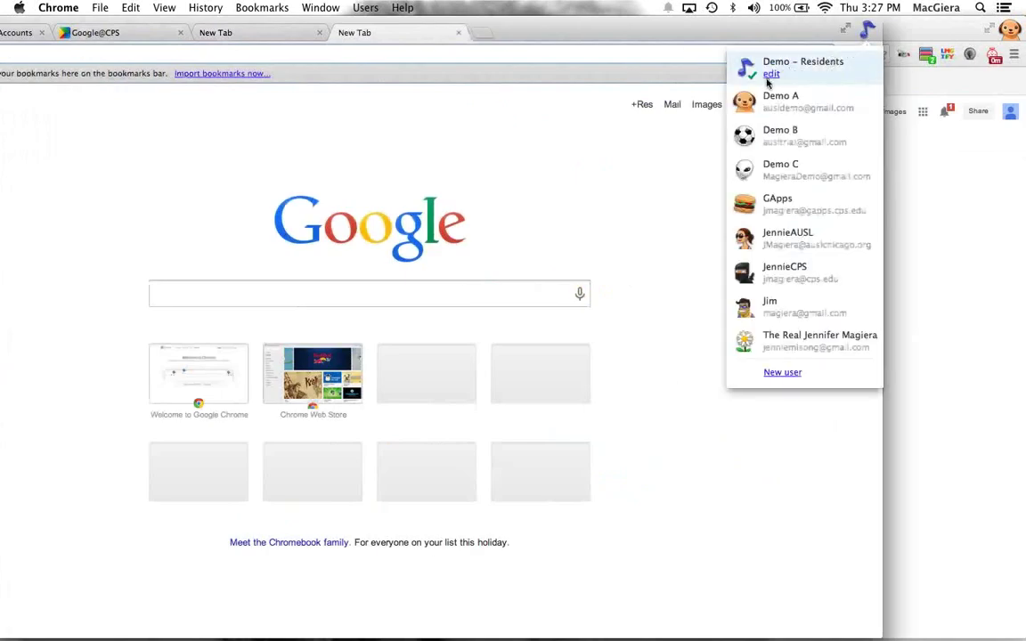
pyautogui.moveTo(765, 85)
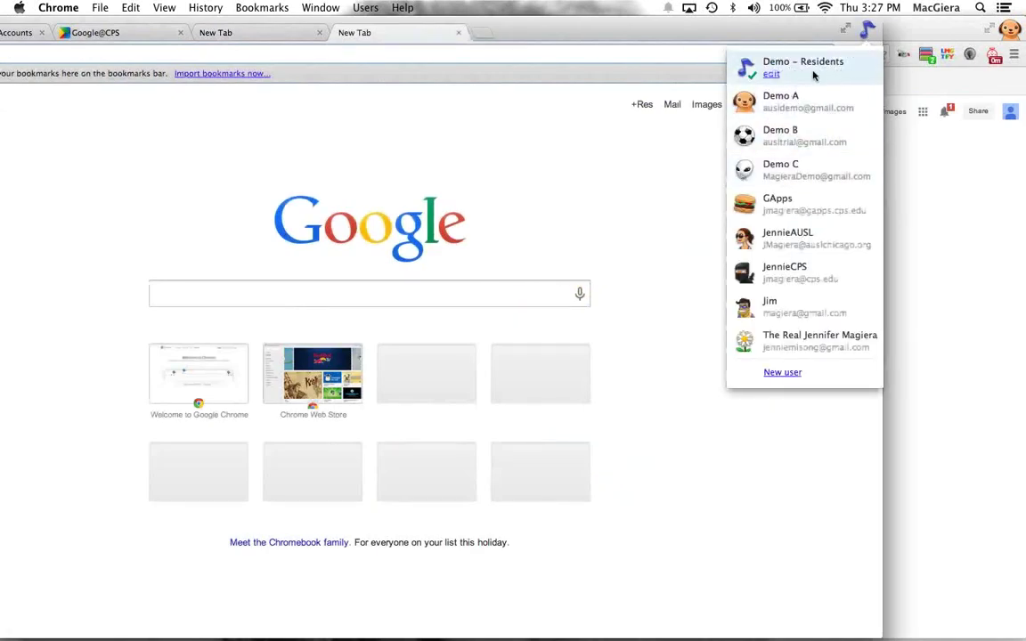
pyautogui.moveTo(636, 35); pyautogui.dragTo(630, 84)
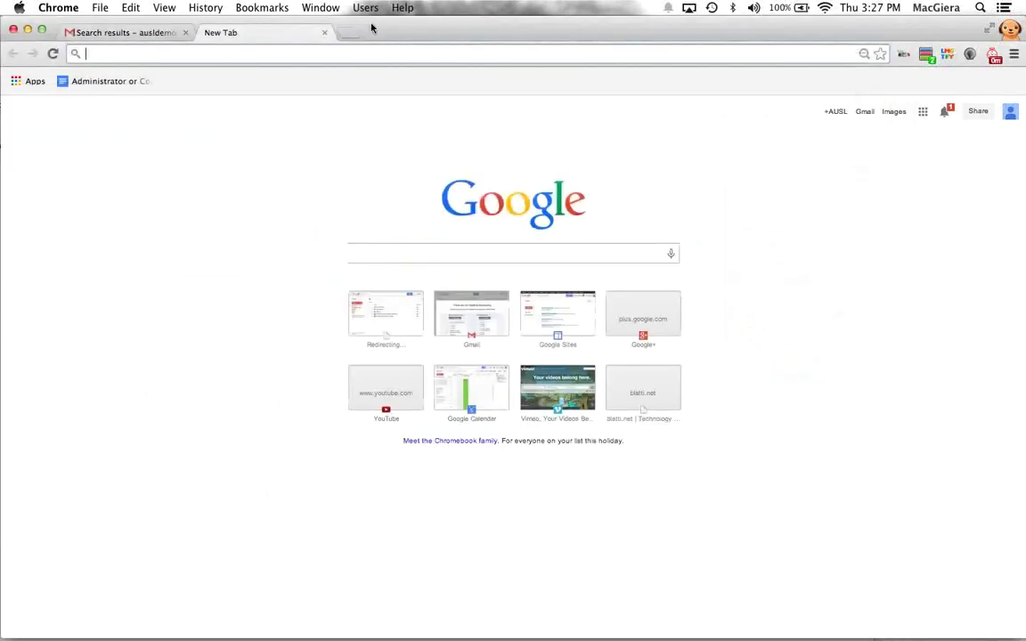
# Step: Open three more new tabs in the Demo A window
pyautogui.click(349, 35)
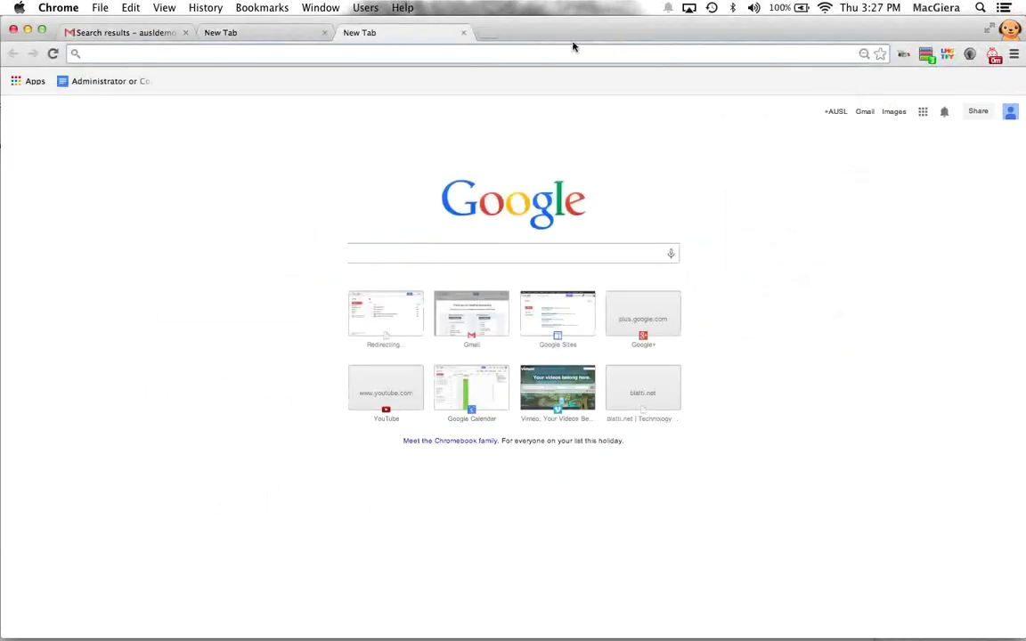
pyautogui.click(1009, 29)
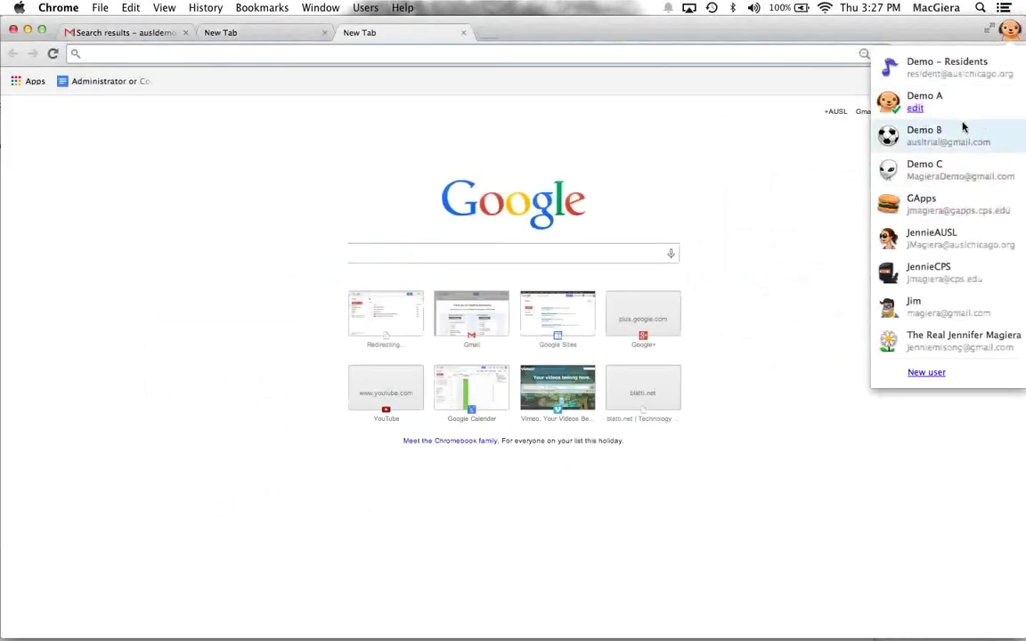
pyautogui.click(487, 34)
pyautogui.click(488, 34)
pyautogui.click(628, 33)
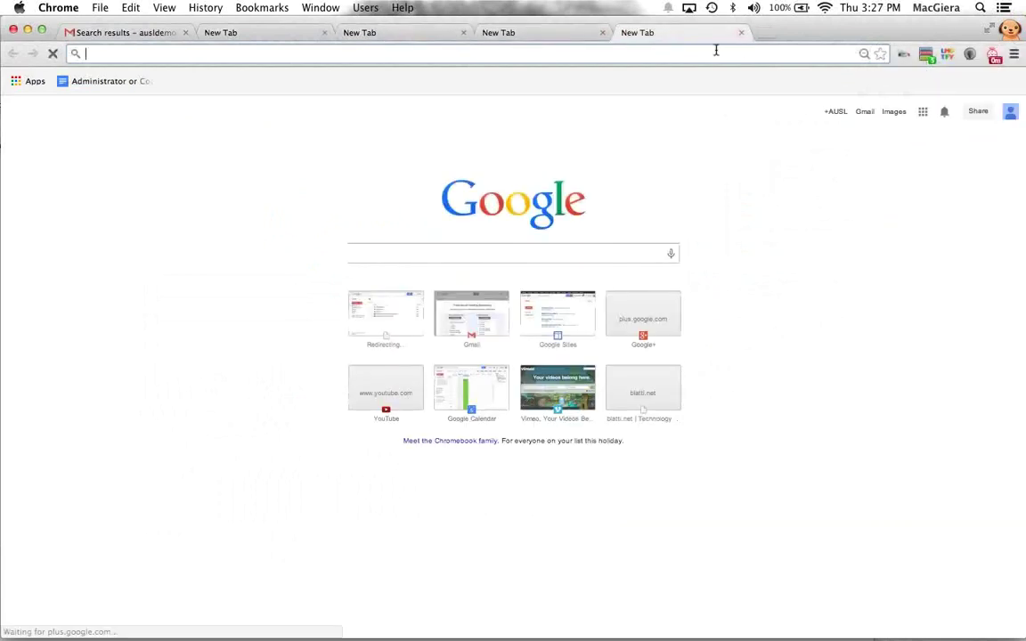
# Step: Type asdfasdf in the address bar, dismiss the suggestions, and open Chrome's Settings page
pyautogui.write('asdfasdf')
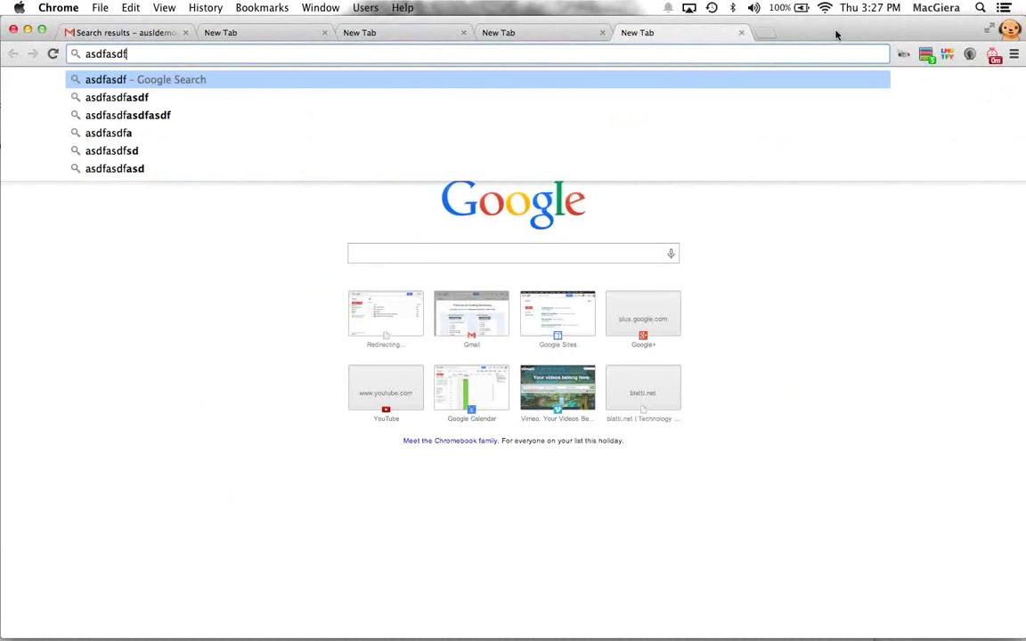
pyautogui.click(795, 271)
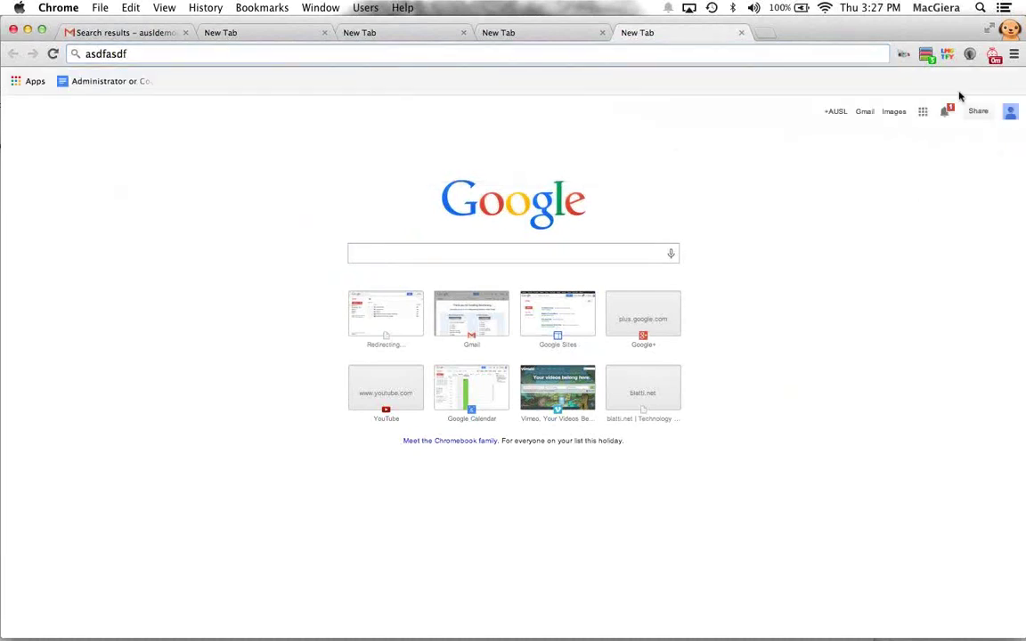
pyautogui.click(1015, 55)
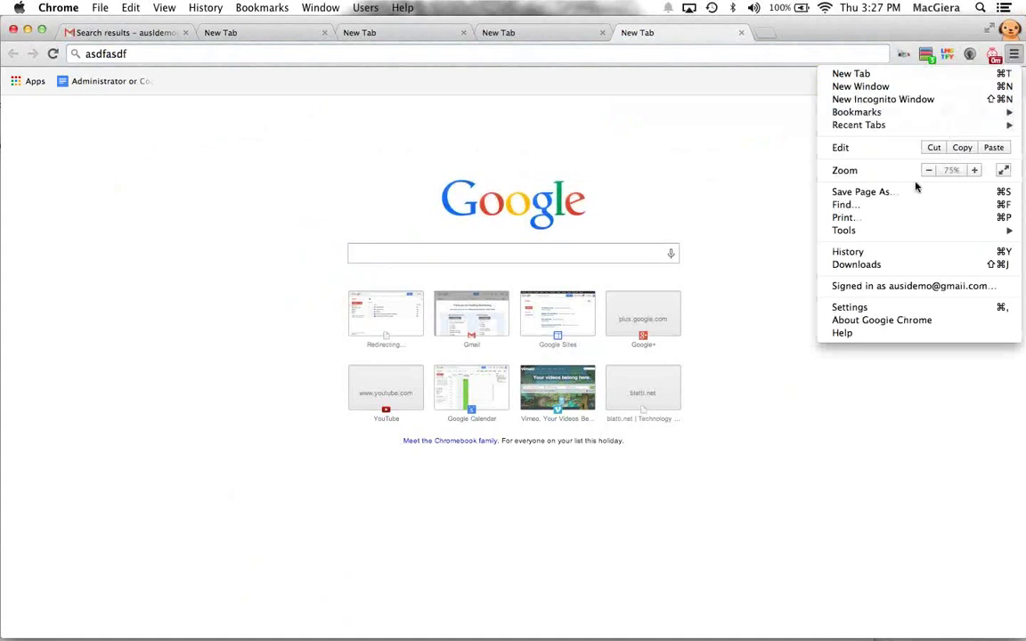
pyautogui.click(893, 309)
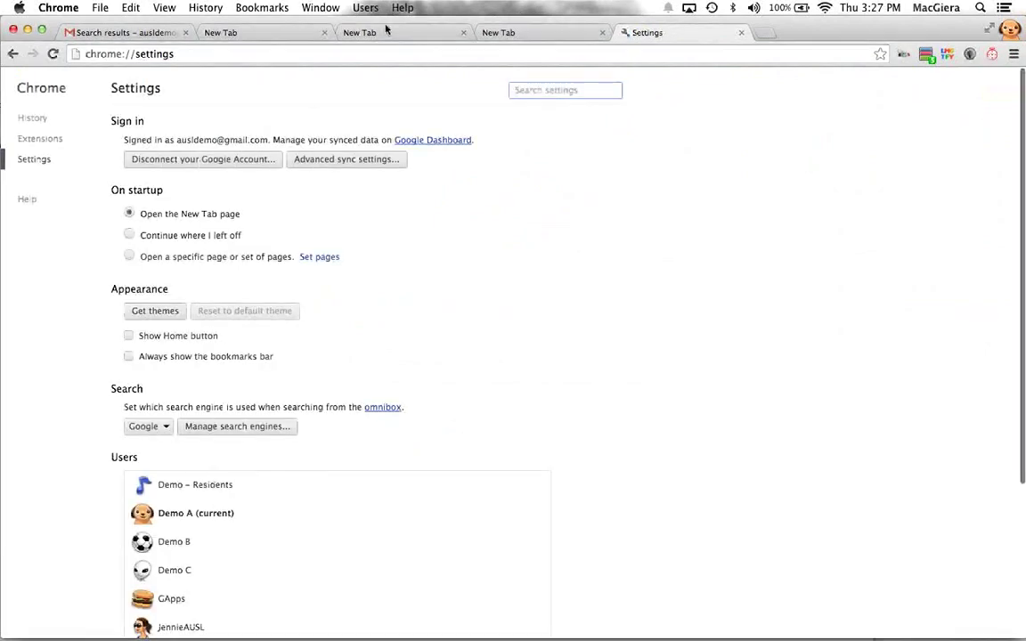
# Step: Close the three extra New Tab tabs
pyautogui.click(325, 33)
pyautogui.click(325, 32)
pyautogui.click(325, 33)
pyautogui.moveTo(372, 35); pyautogui.dragTo(428, 37)
# Step: Open Gmail's full settings and view Accounts, then Forwarding and POP/IMAP
pyautogui.click(992, 127)
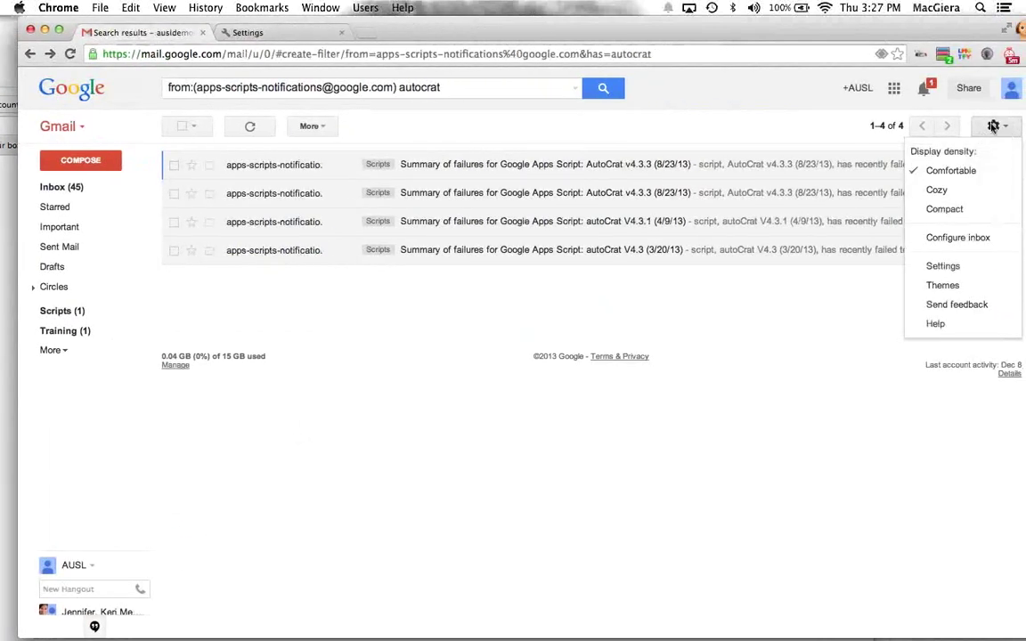
pyautogui.click(940, 265)
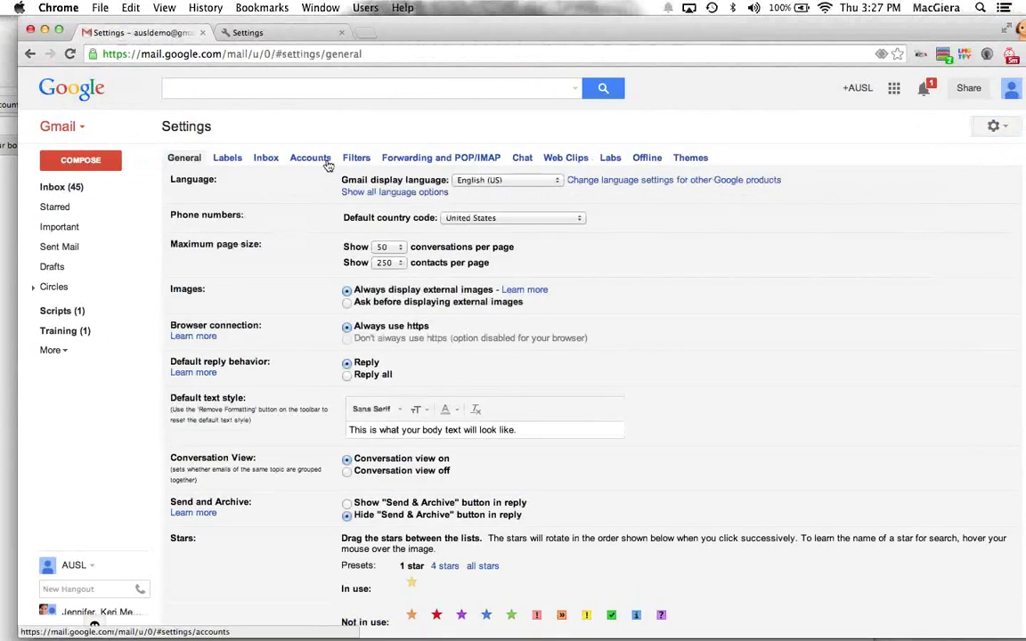
pyautogui.click(299, 158)
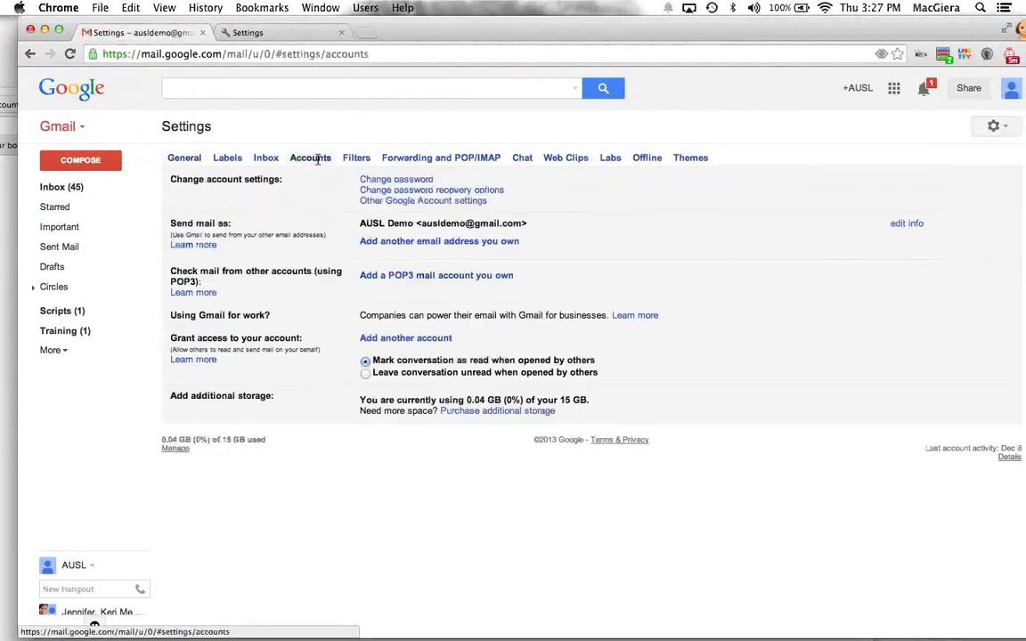
pyautogui.click(425, 159)
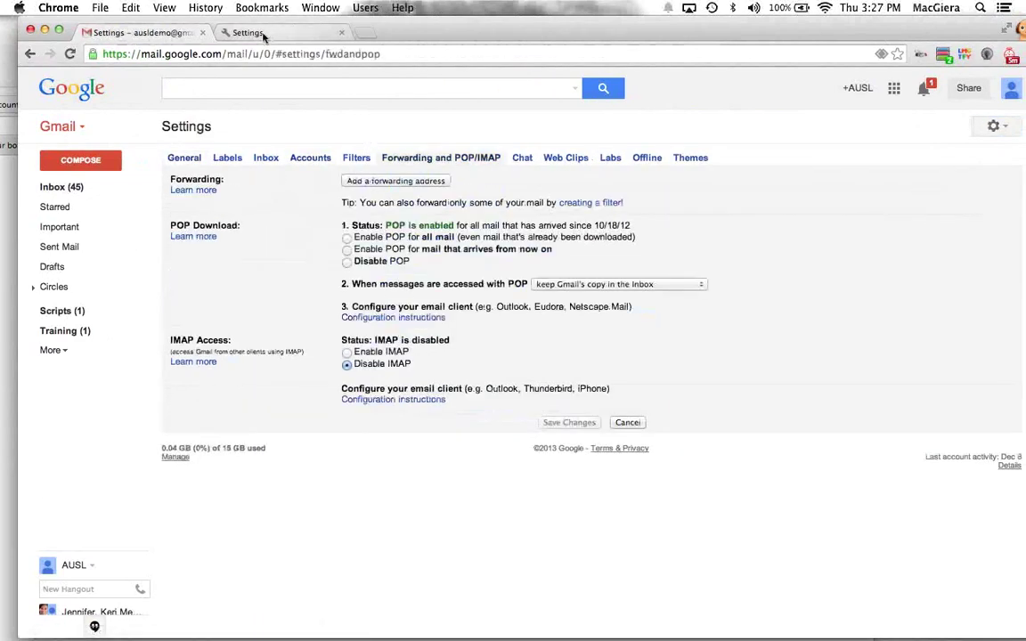
# Step: Switch between the Gmail settings and Chrome Settings tabs, ending on Chrome's Settings page
pyautogui.click(264, 36)
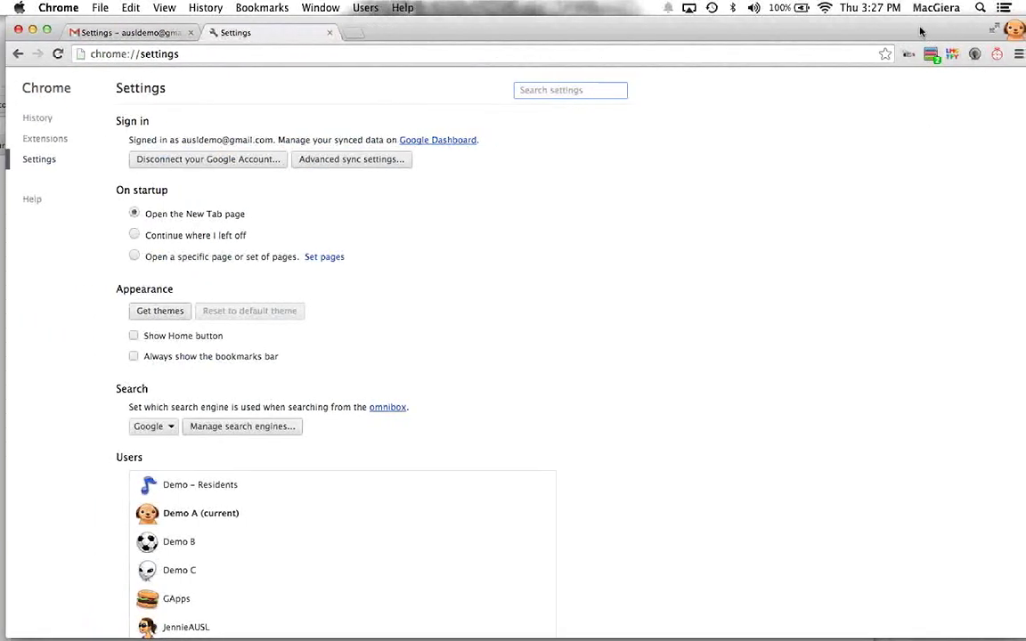
pyautogui.click(1021, 53)
pyautogui.click(843, 31)
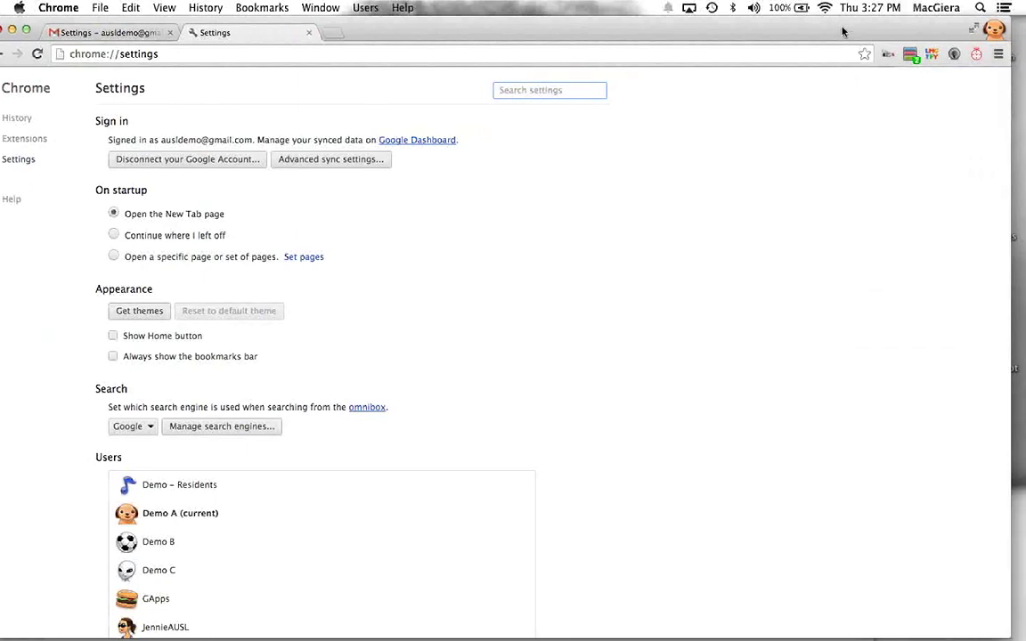
pyautogui.click(136, 32)
pyautogui.click(964, 126)
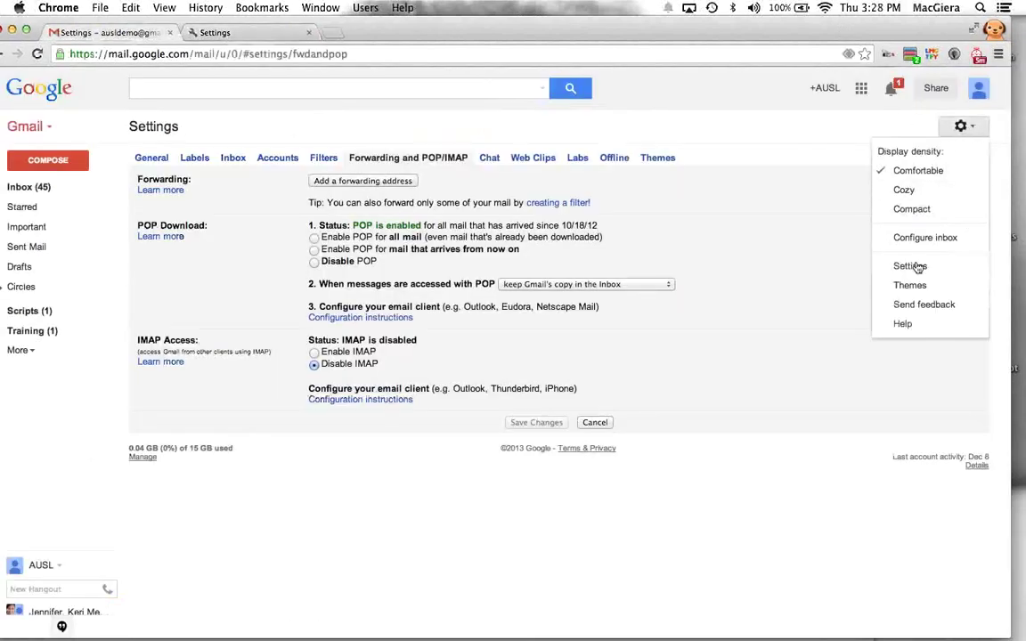
pyautogui.click(999, 54)
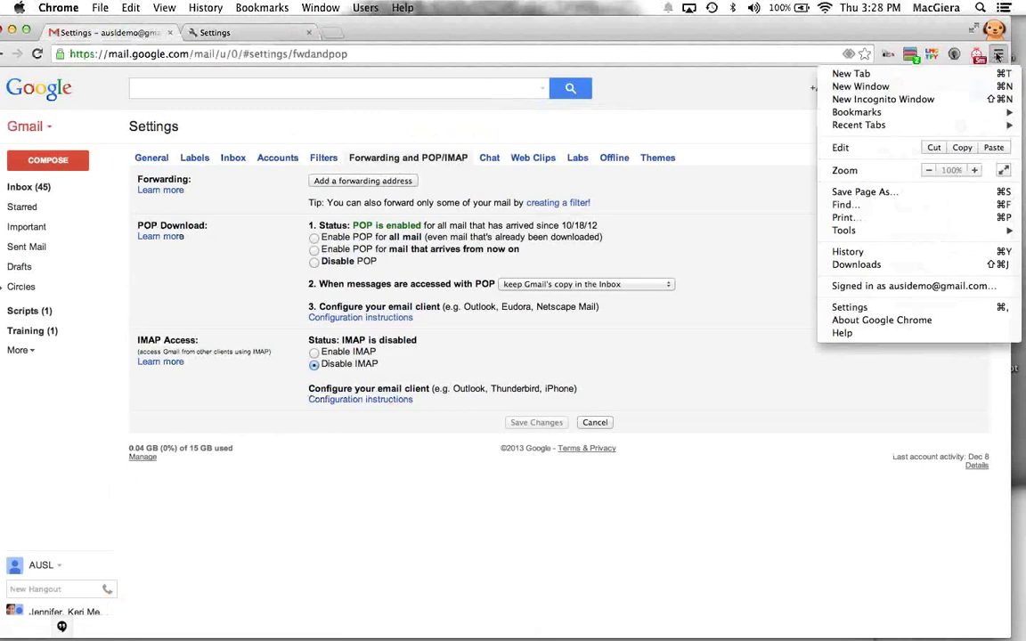
pyautogui.click(257, 37)
pyautogui.click(219, 33)
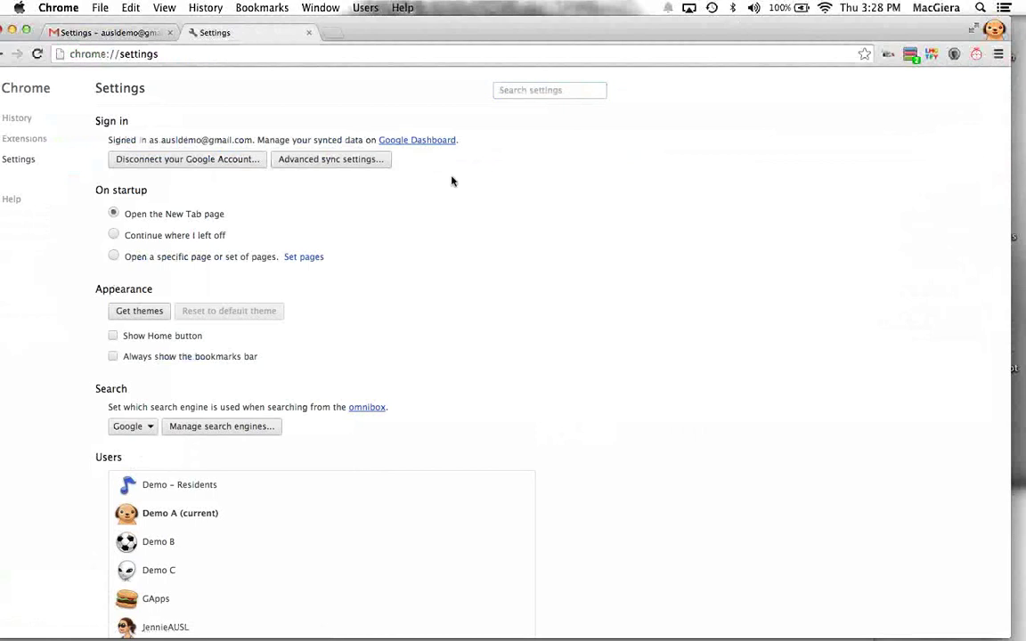
# Step: Add a Chrome user named 'School Email Account' with the alien picture
pyautogui.scroll(-5, 450, 178)
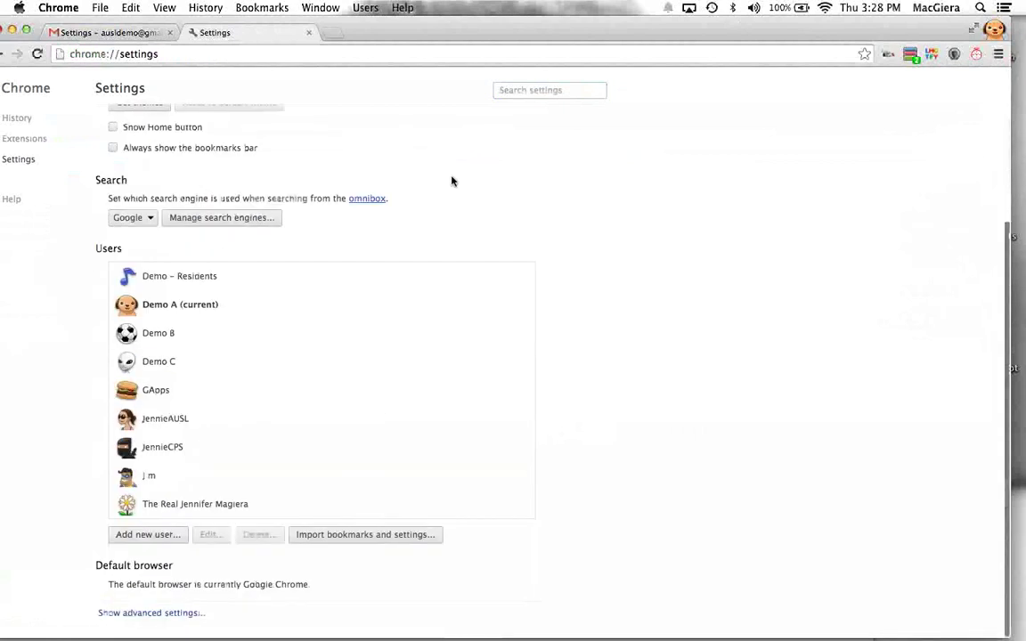
pyautogui.click(143, 534)
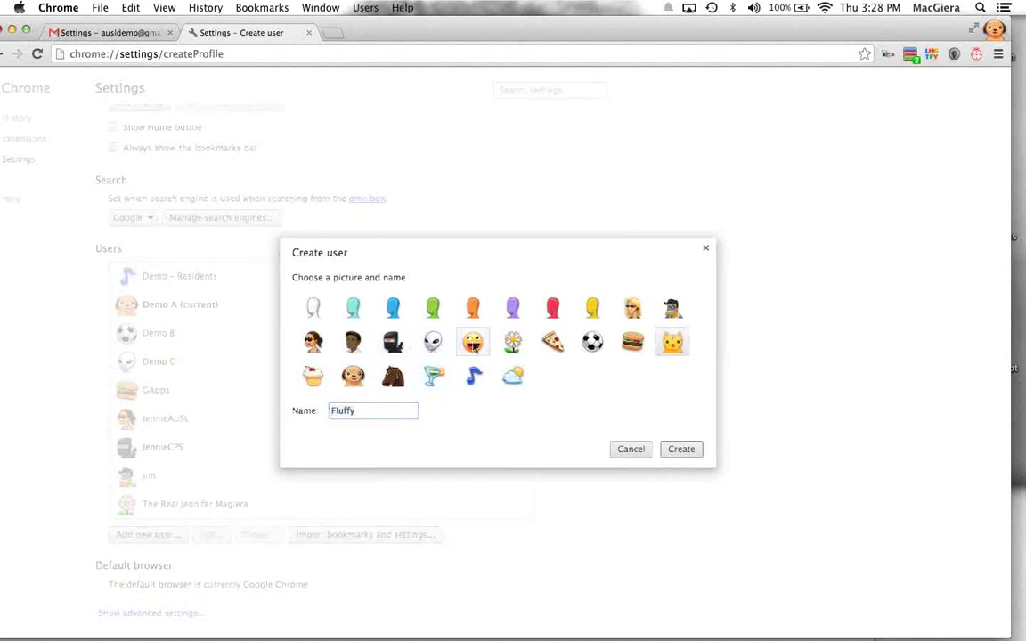
pyautogui.click(431, 349)
pyautogui.doubleClick(343, 411)
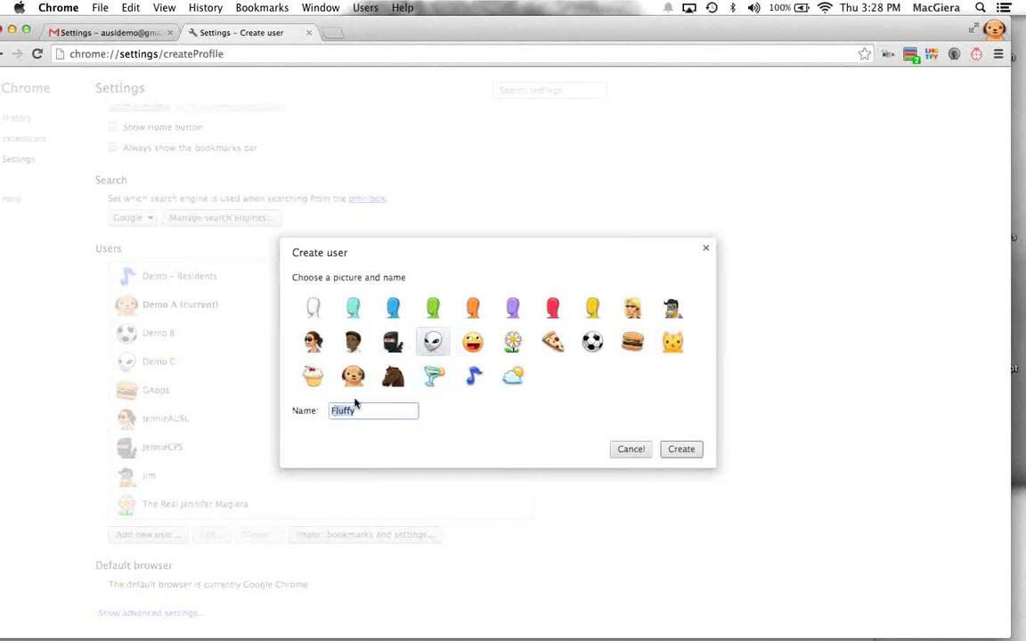
pyautogui.write('Sch')
pyautogui.write('ool Email Account')
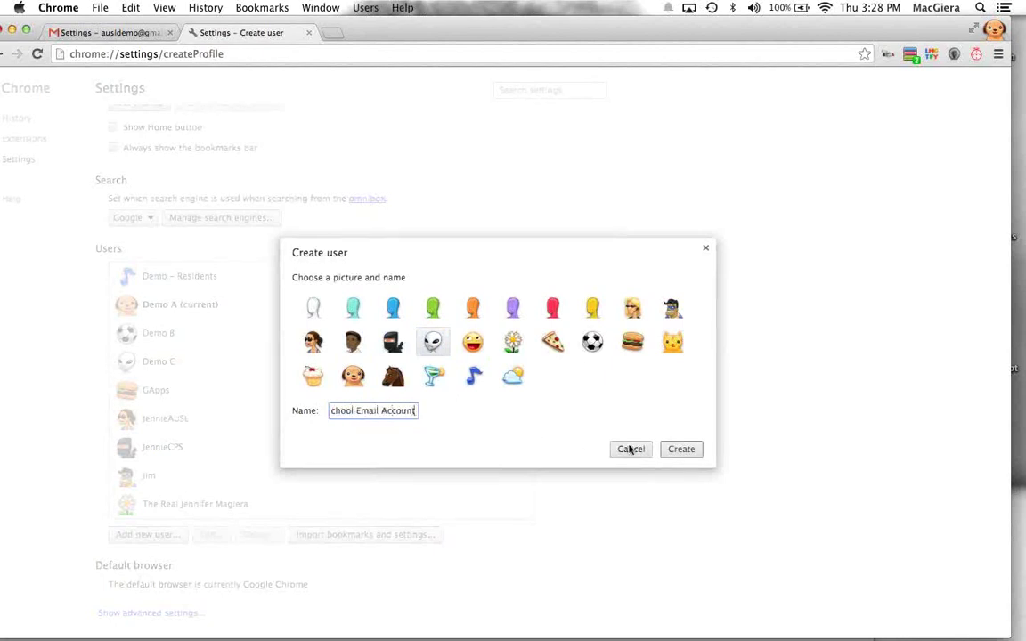
pyautogui.click(680, 449)
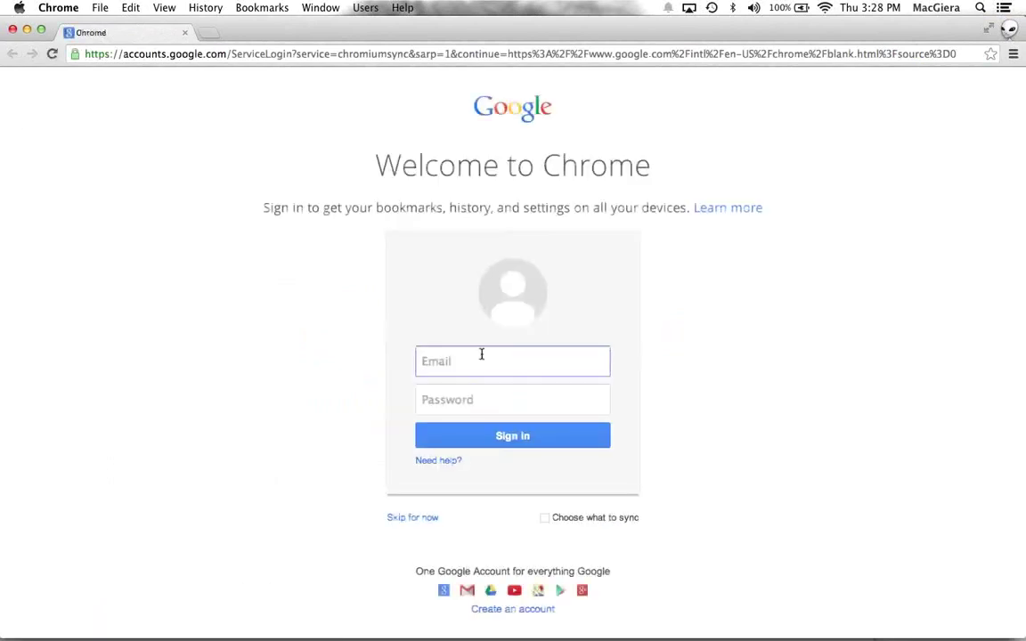
# Step: Enter the new profile's email address and password on the sign-in page
pyautogui.press('Tab')
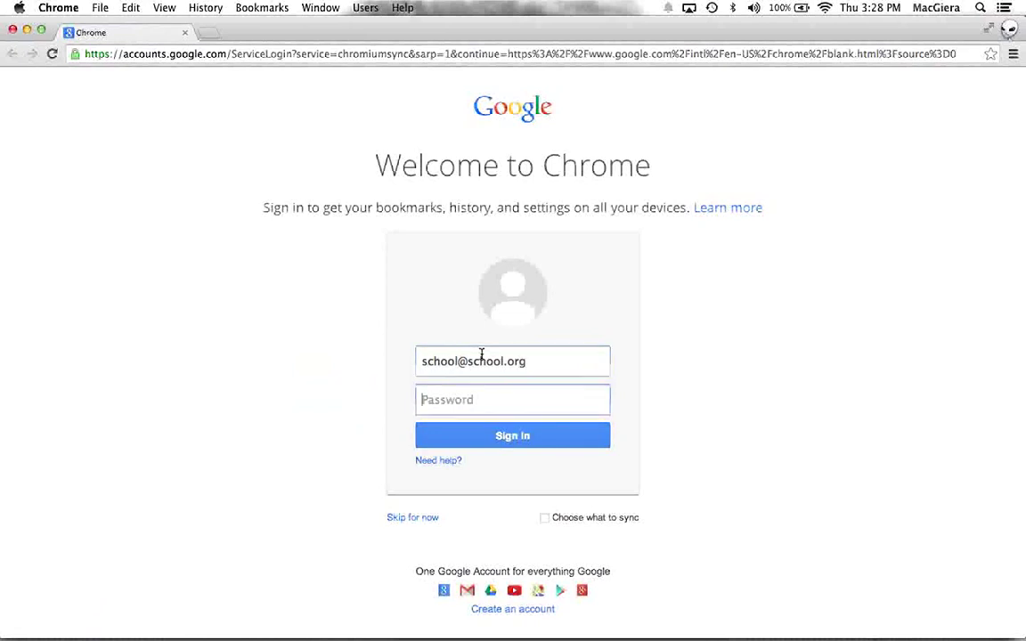
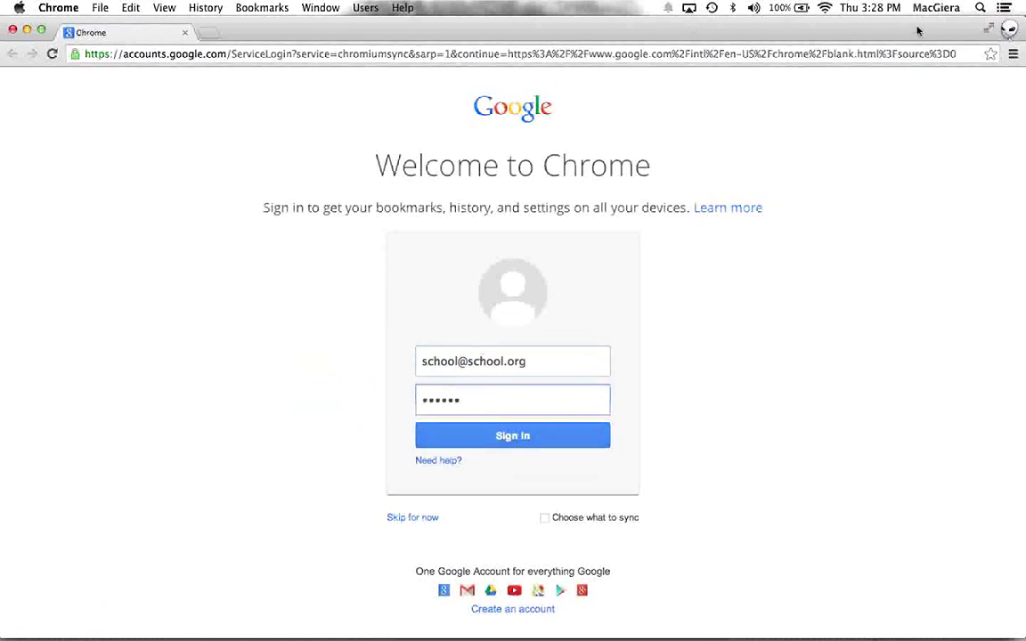
# Step: Open and dismiss the profile list, then close the new profile's sign-in window
pyautogui.click(1009, 30)
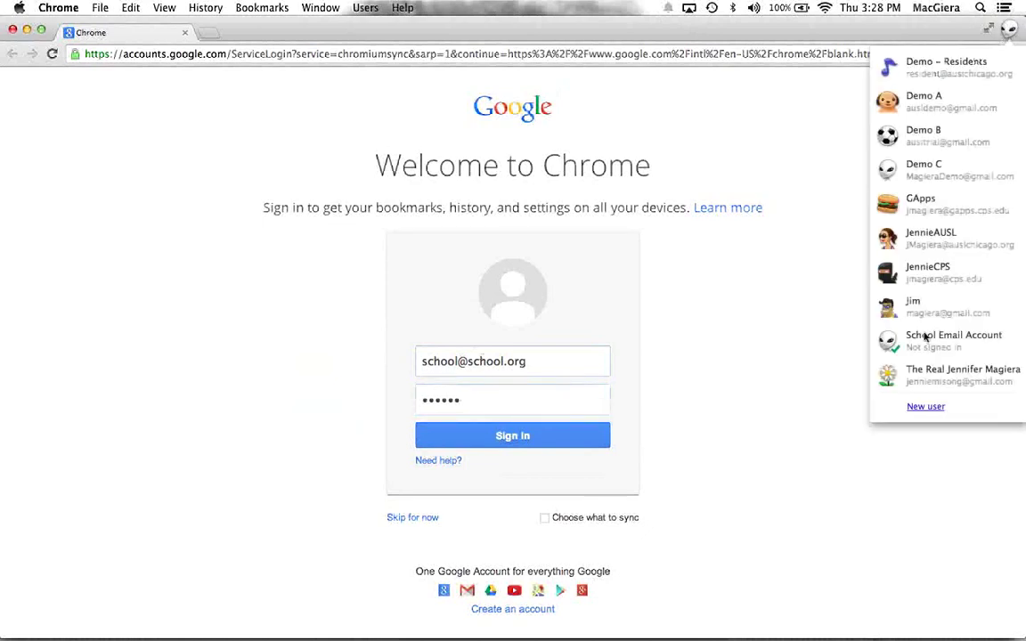
pyautogui.moveTo(888, 347)
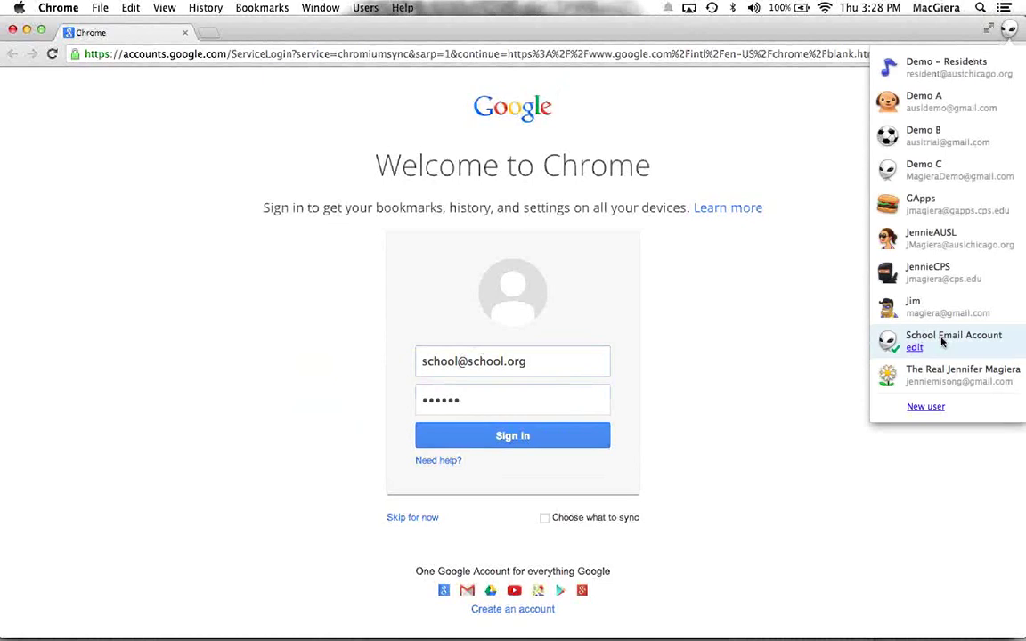
pyautogui.click(756, 347)
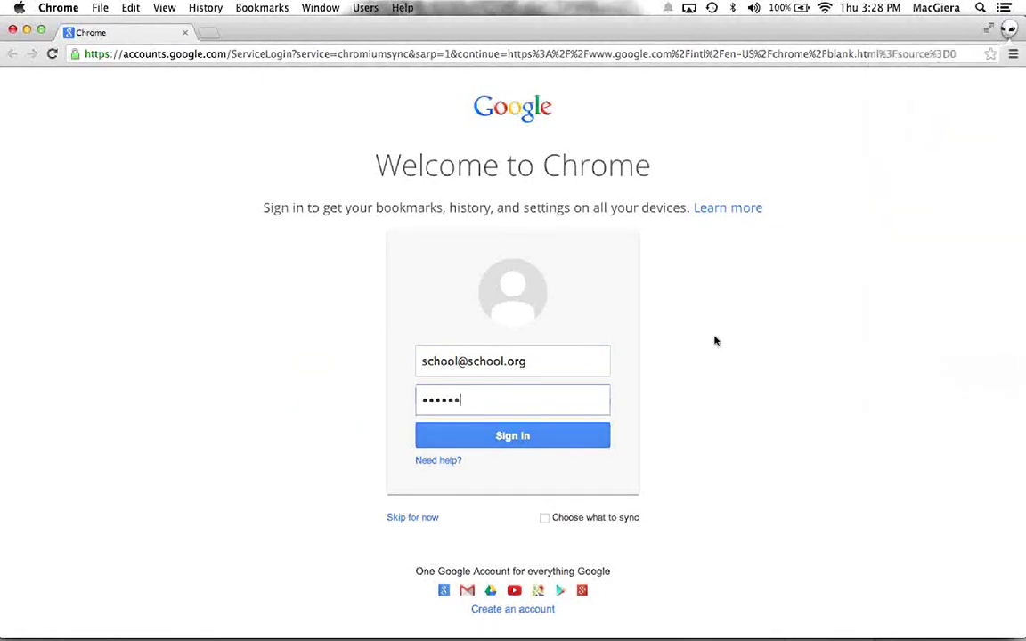
pyautogui.click(185, 33)
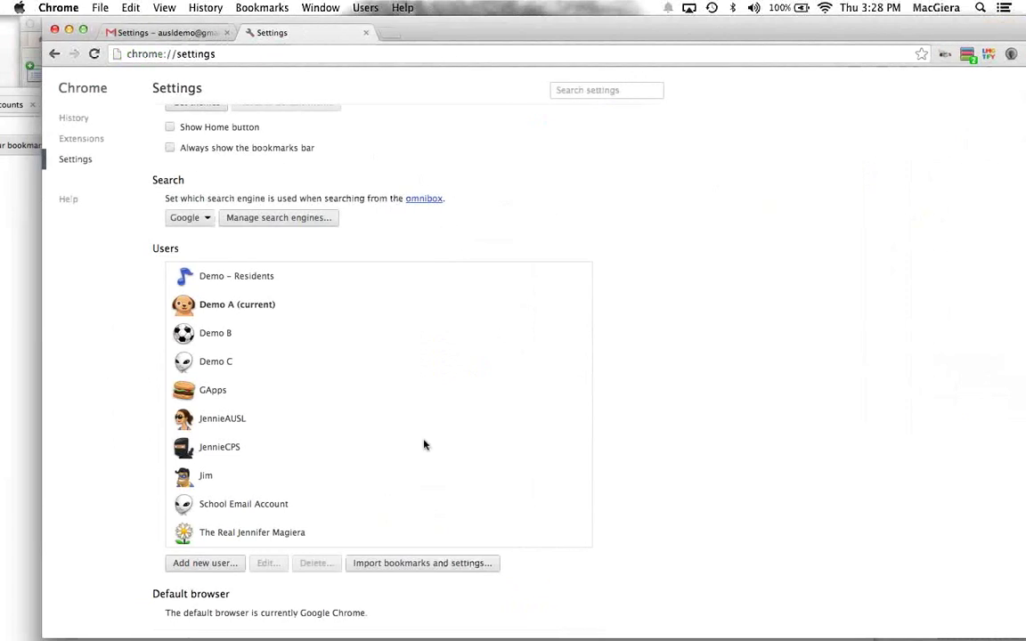
# Step: Delete the School Email Account profile from the Users list and confirm
pyautogui.click(289, 501)
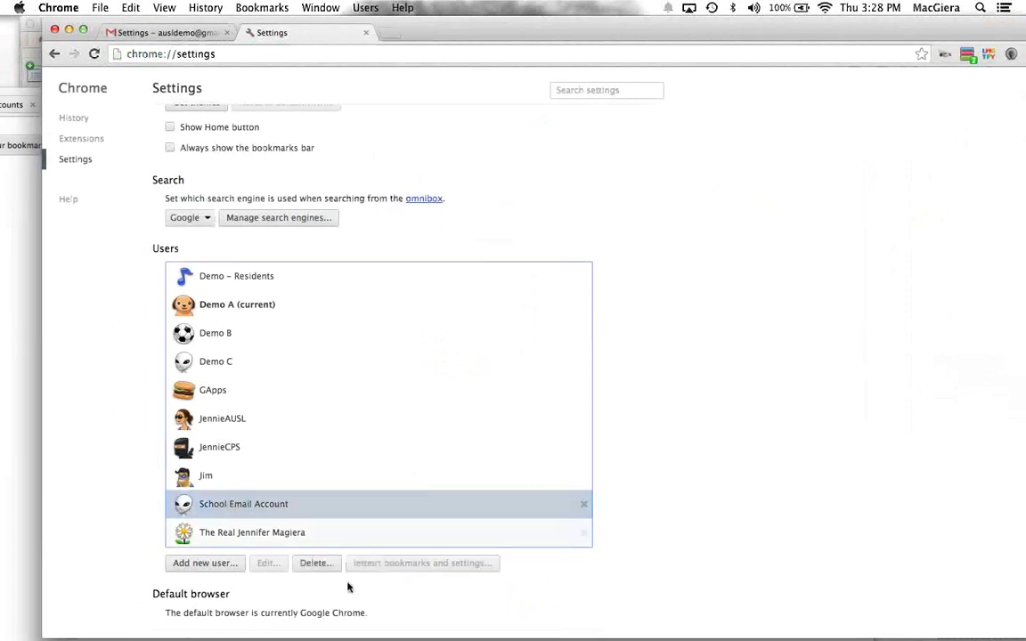
pyautogui.click(320, 564)
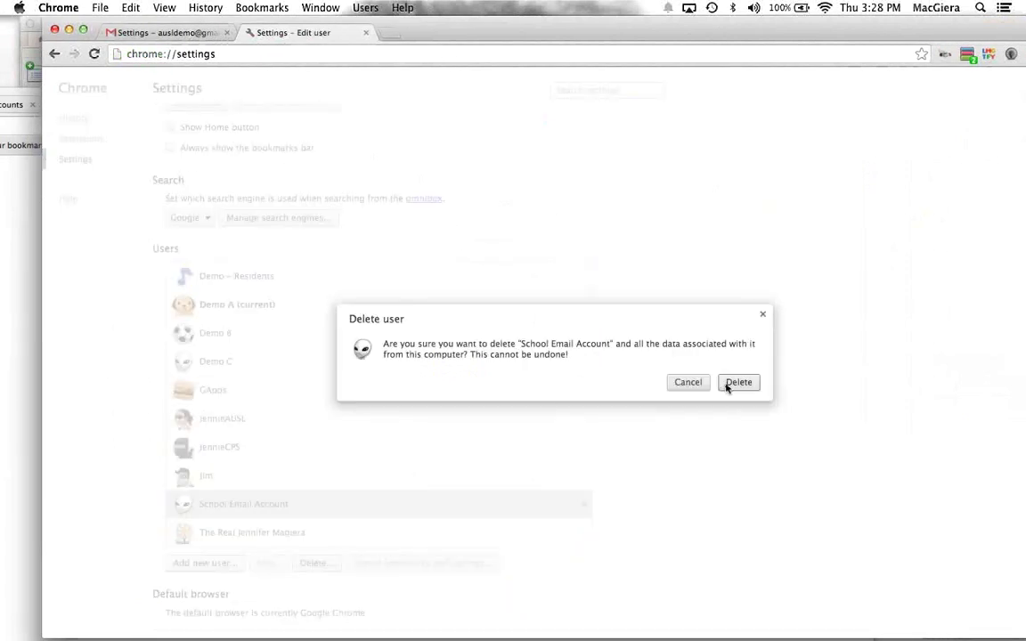
pyautogui.click(738, 382)
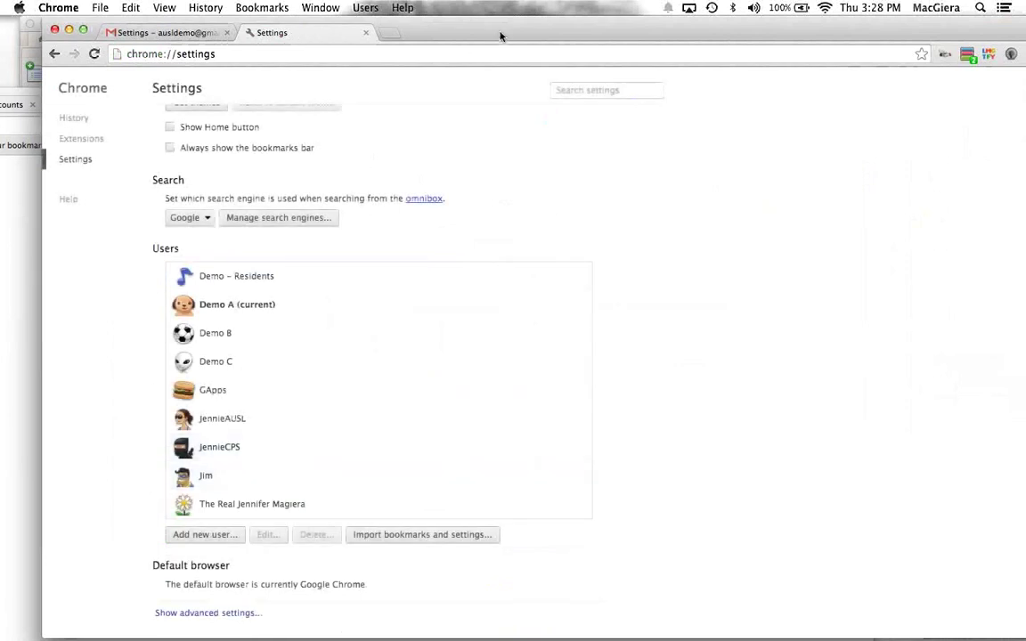
pyautogui.moveTo(492, 36); pyautogui.dragTo(421, 36)
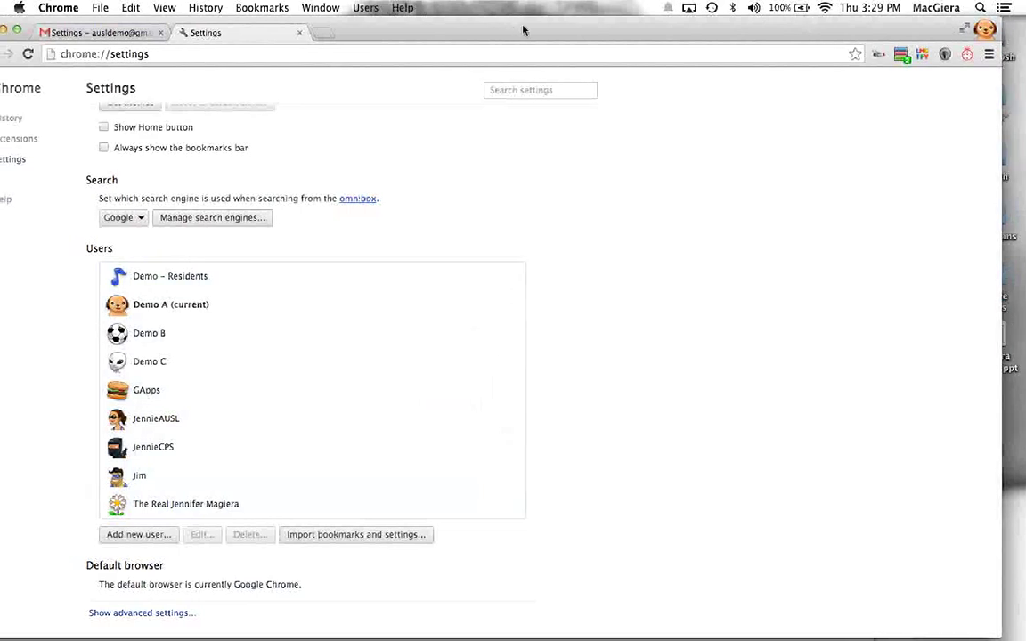
pyautogui.moveTo(469, 21); pyautogui.dragTo(504, 20)
# Step: Open and close a GApps profile window, then open and dismiss the profile list
pyautogui.click(1014, 28)
pyautogui.click(855, 203)
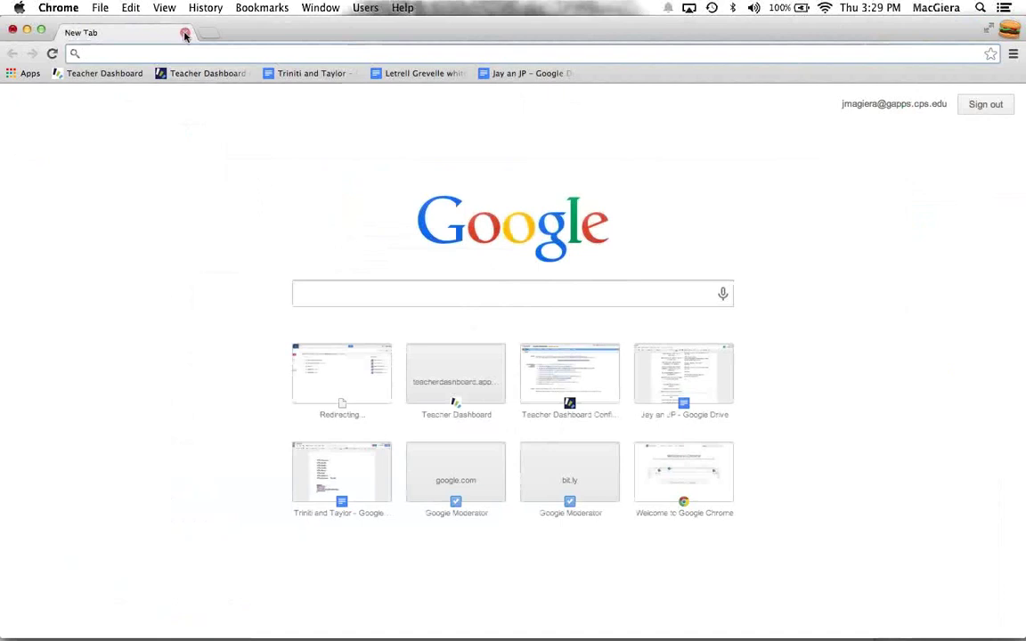
pyautogui.click(185, 32)
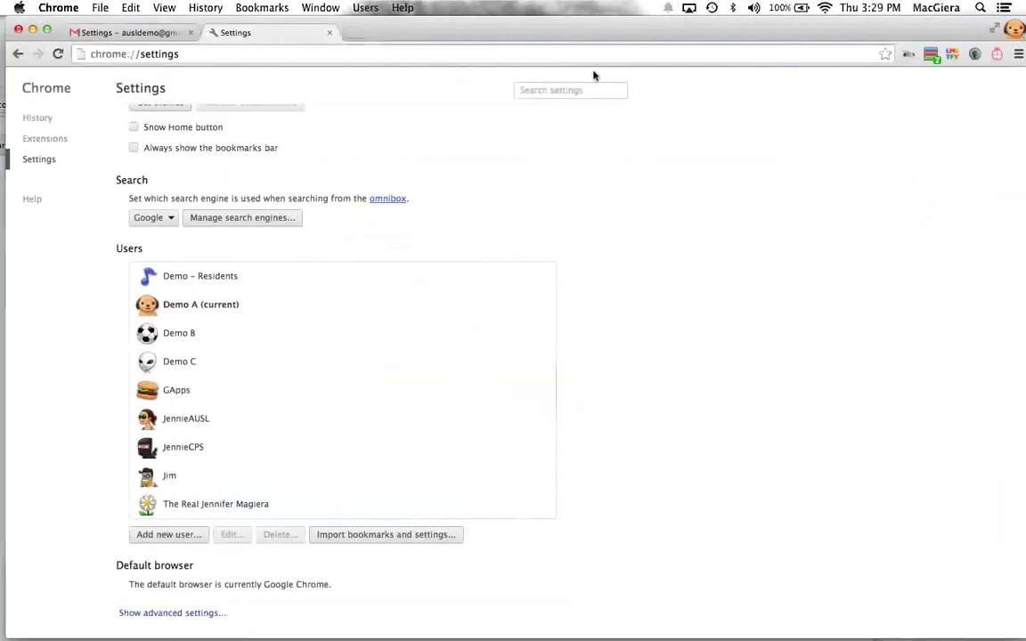
pyautogui.click(1012, 28)
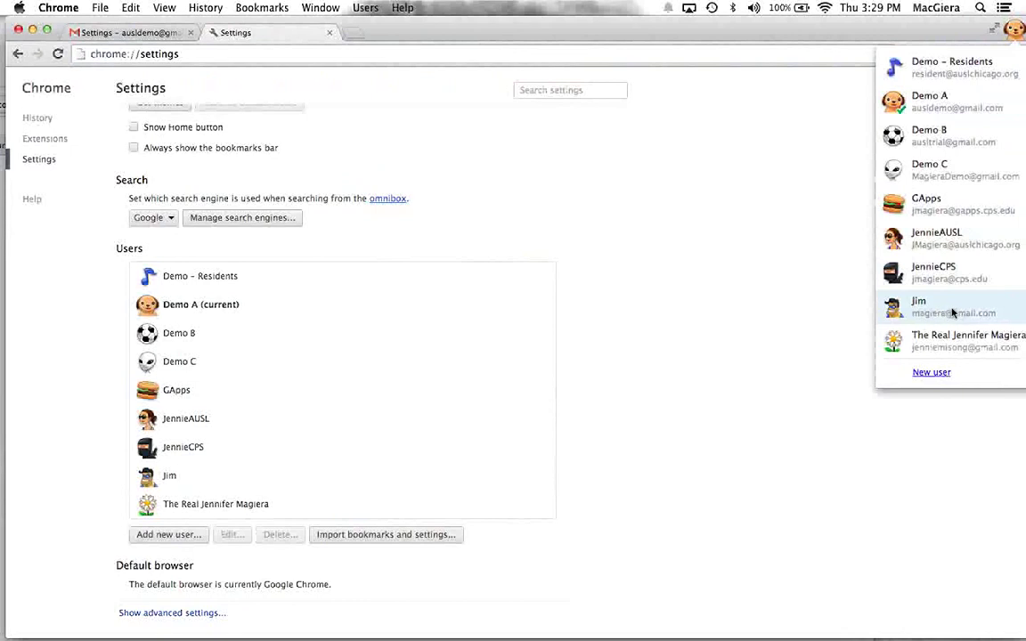
pyautogui.click(675, 214)
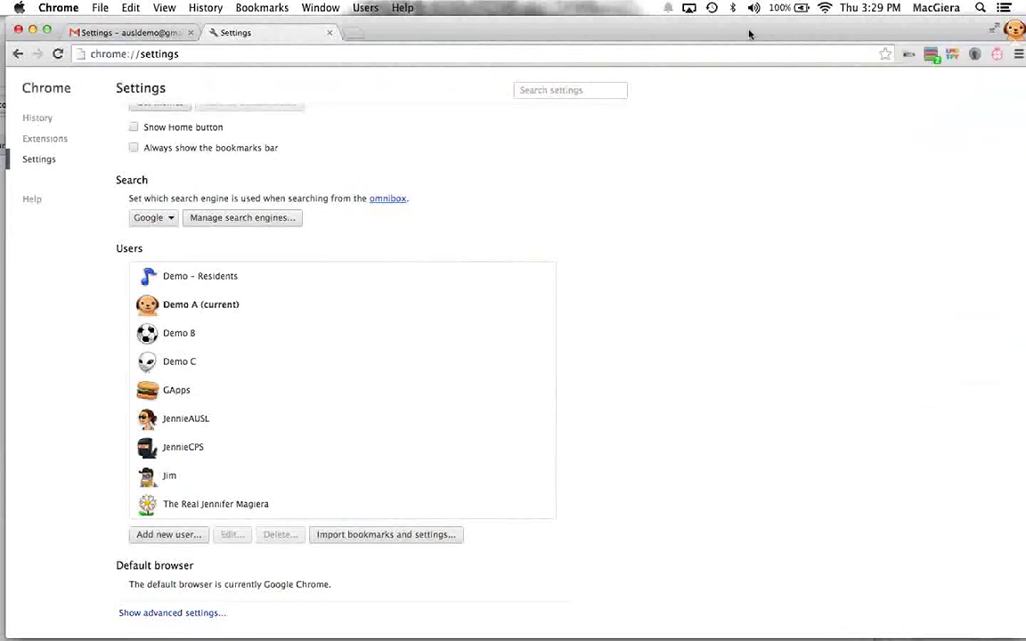
pyautogui.moveTo(748, 33); pyautogui.dragTo(742, 33)
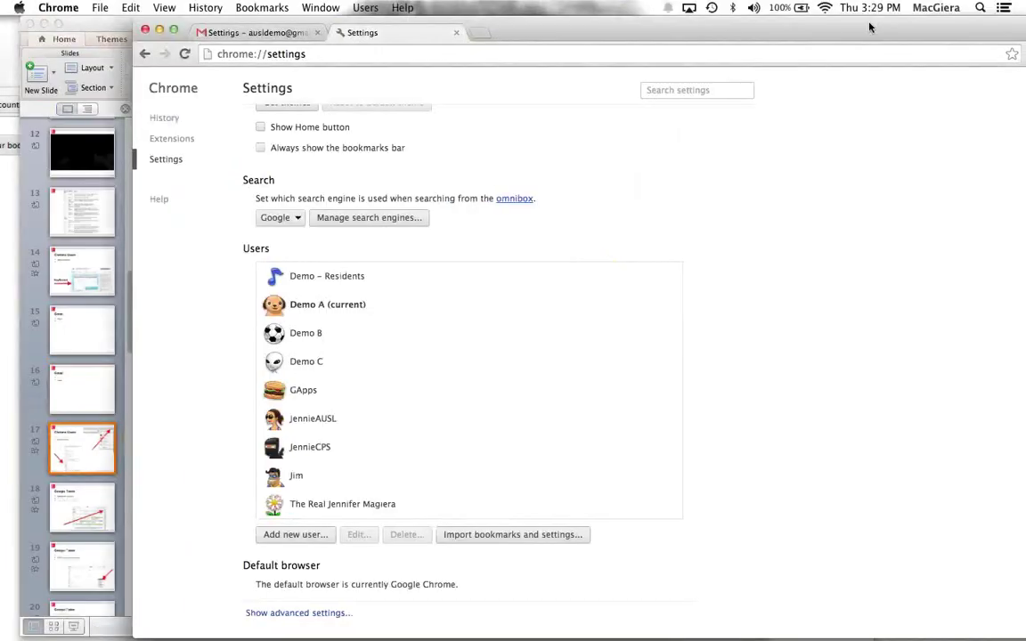
pyautogui.click(999, 55)
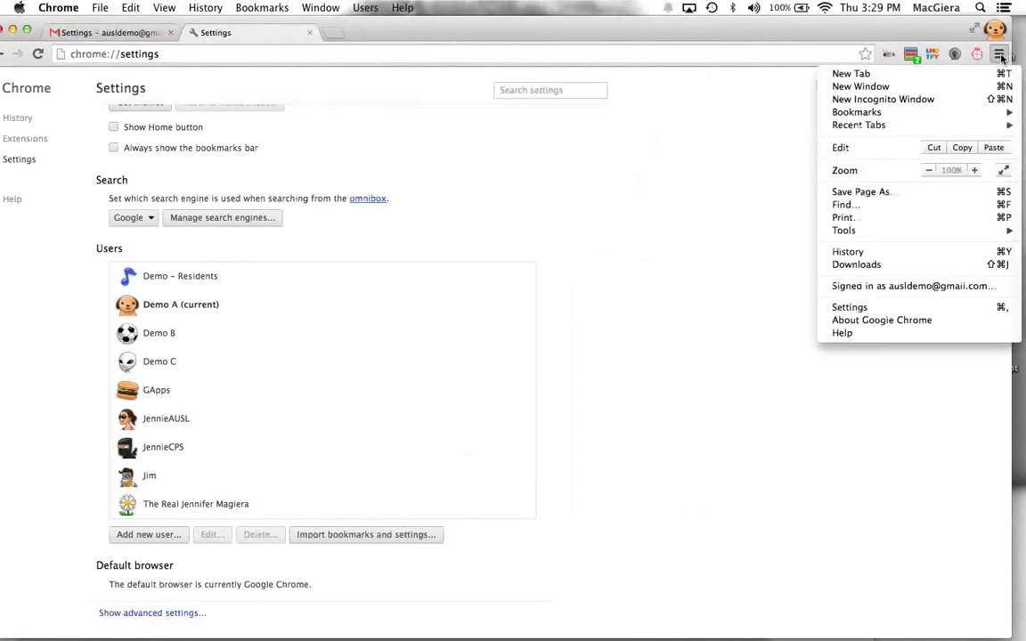
pyautogui.click(945, 98)
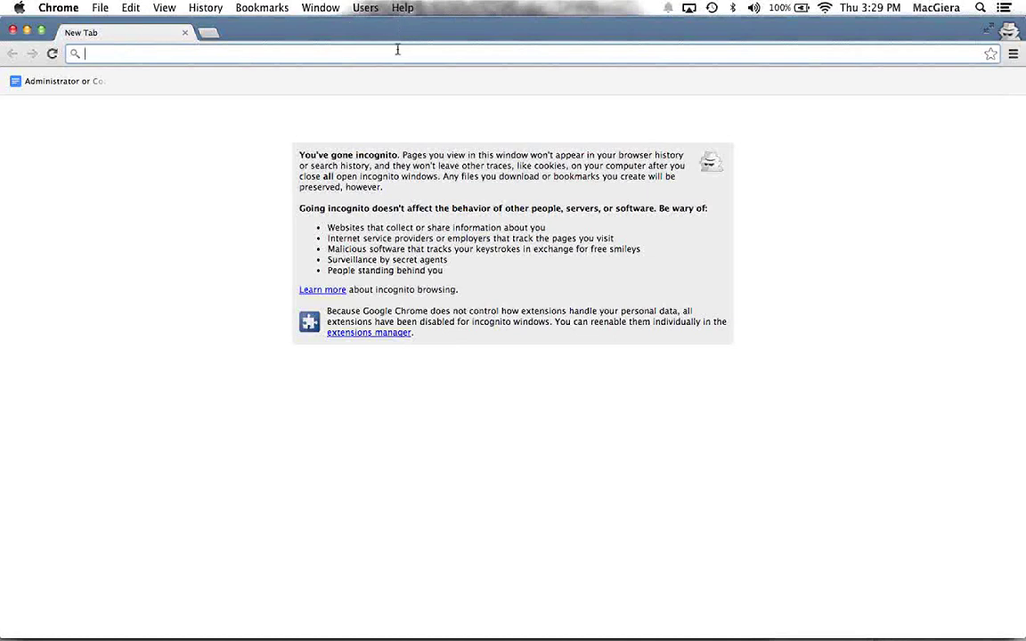
pyautogui.write('gmail.com')
pyautogui.press('Return')
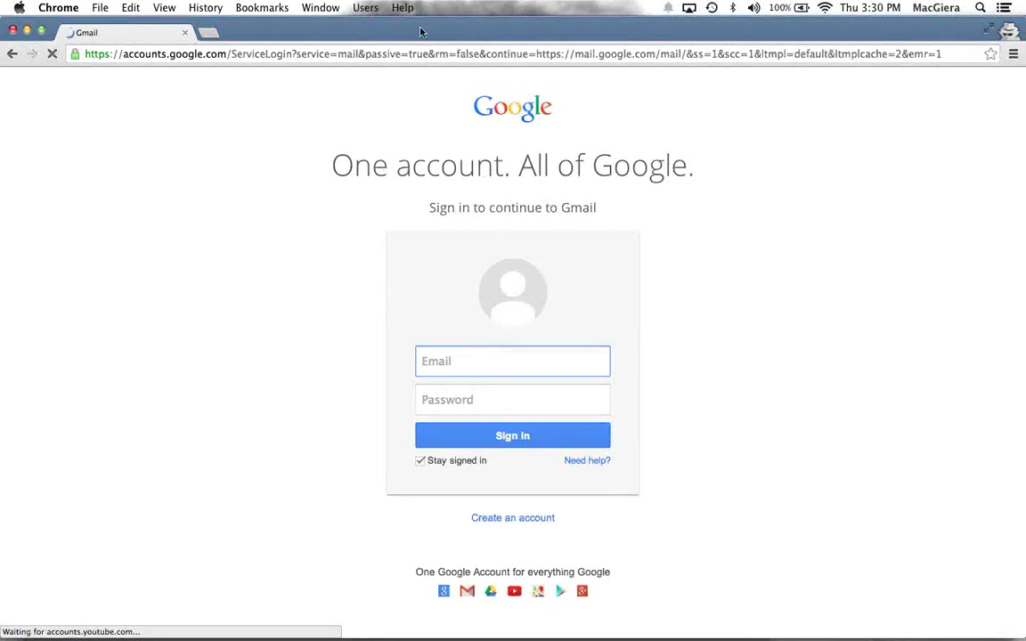
pyautogui.click(186, 34)
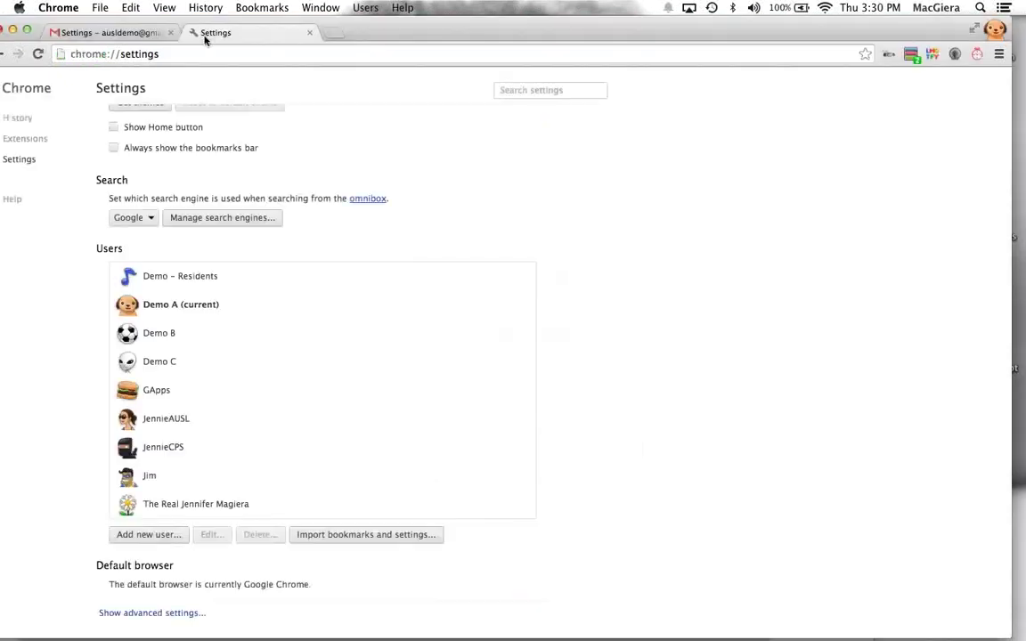
# Step: Open a new incognito window from Chrome's menu and move it lower
pyautogui.click(997, 56)
pyautogui.click(886, 25)
pyautogui.click(998, 55)
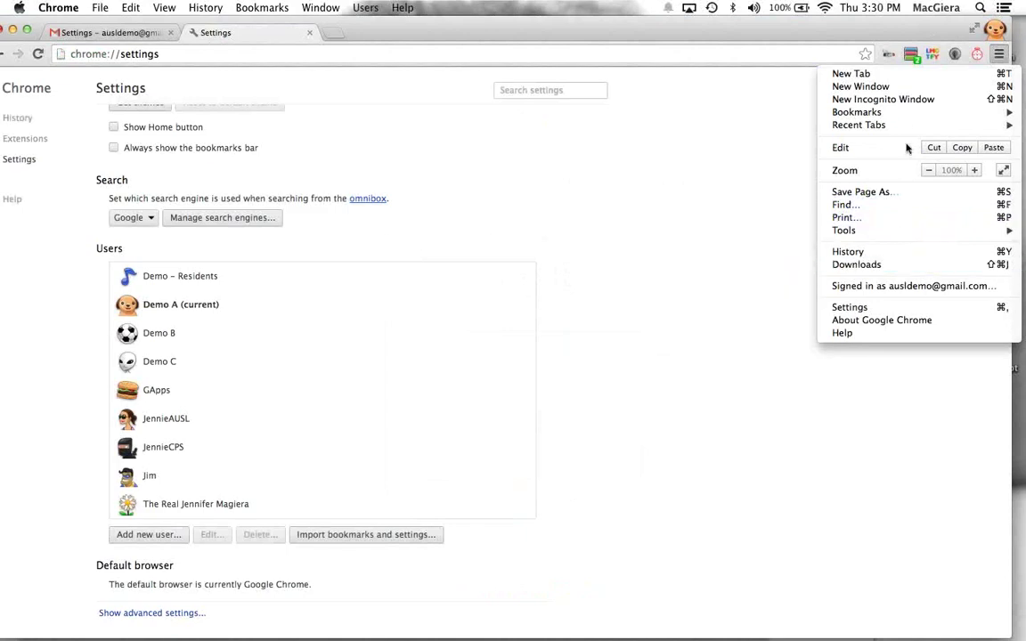
pyautogui.click(900, 101)
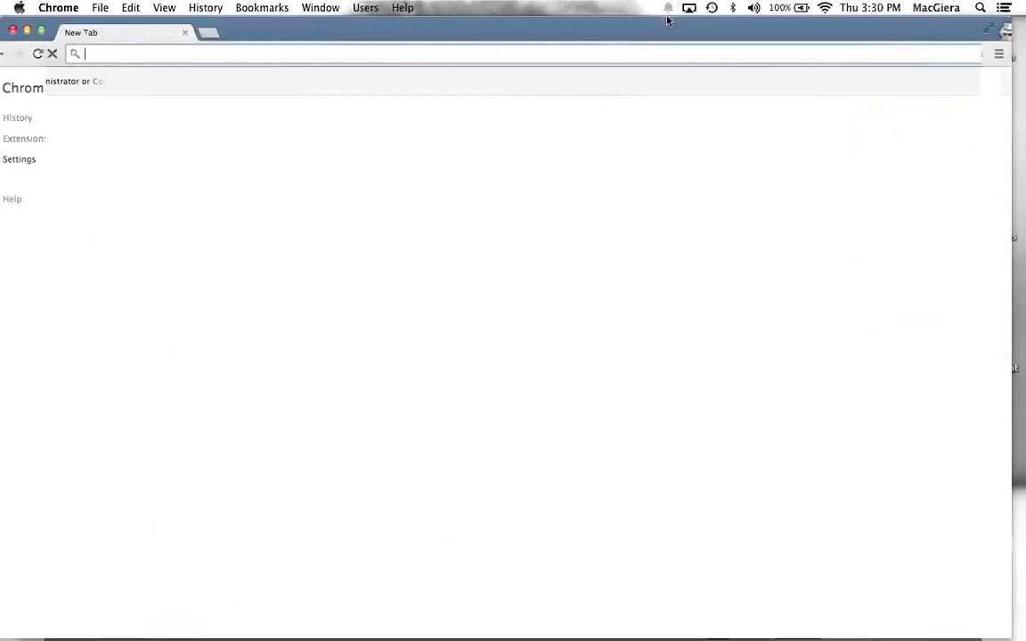
pyautogui.moveTo(686, 30); pyautogui.dragTo(669, 197)
# Step: Close the Settings tab and show the Gmail inbox
pyautogui.click(282, 27)
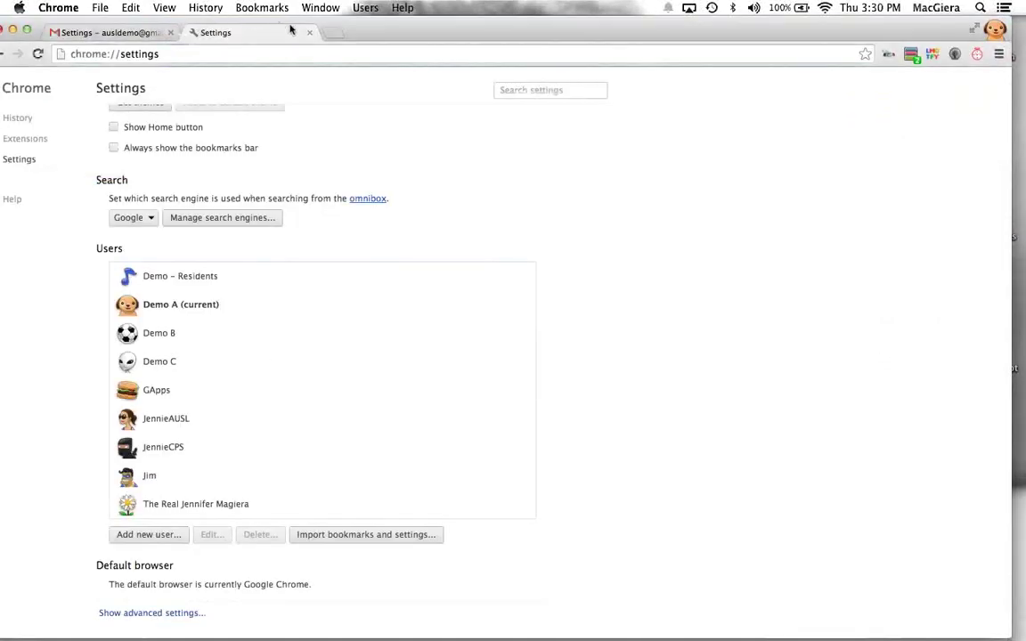
pyautogui.click(310, 32)
pyautogui.click(40, 190)
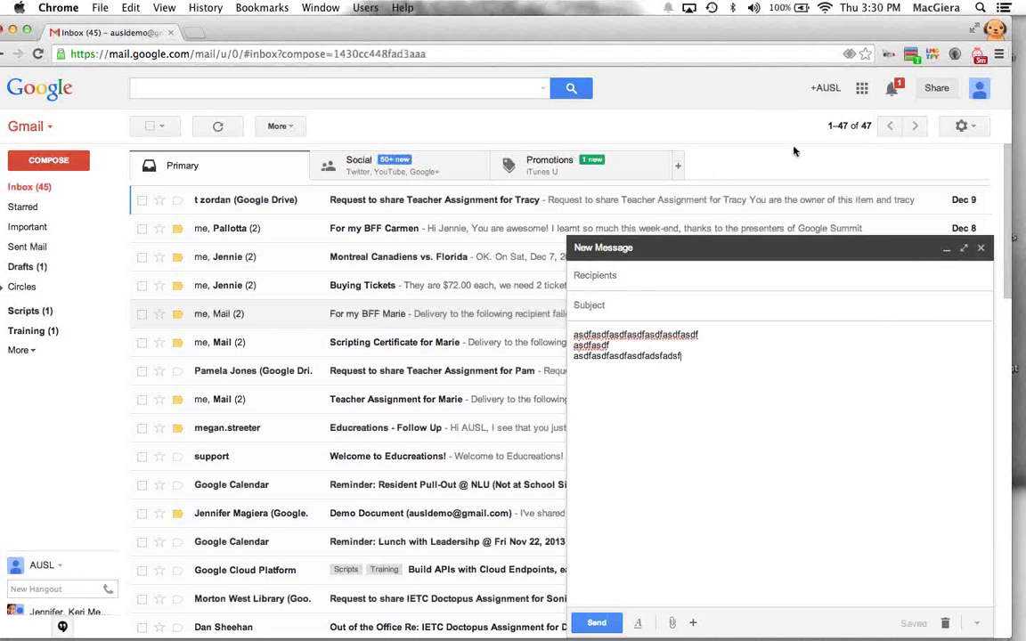
# Step: Open a new incognito window and go to Gmail by typing gm
pyautogui.click(998, 55)
pyautogui.click(882, 85)
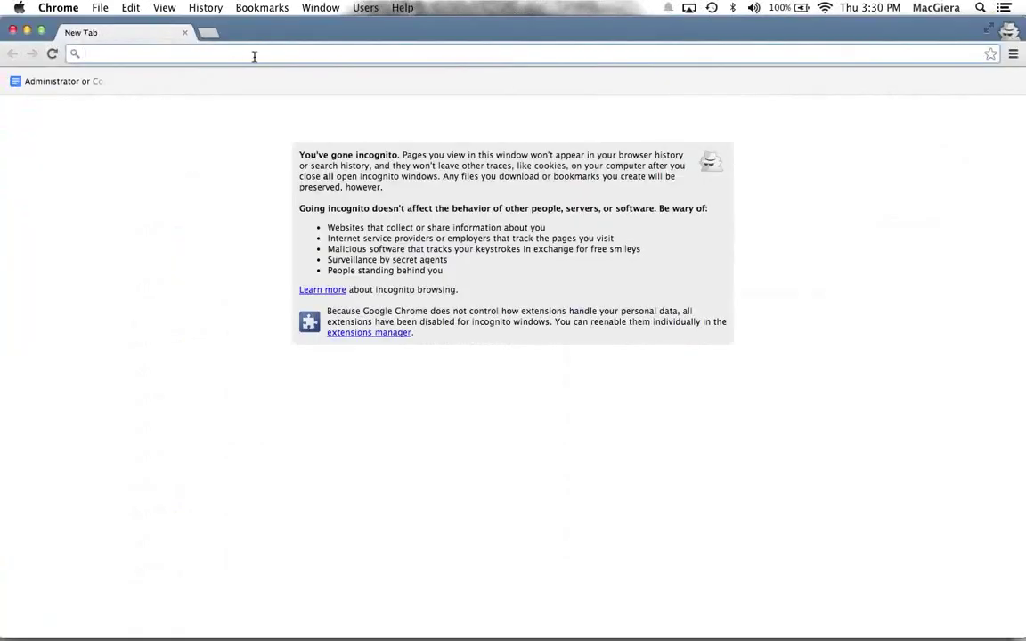
pyautogui.write('gm')
pyautogui.press('Return')
# Step: Place the inbox and incognito sign-in windows side by side, then maximize the sign-in window
pyautogui.moveTo(3, 164); pyautogui.dragTo(374, 148)
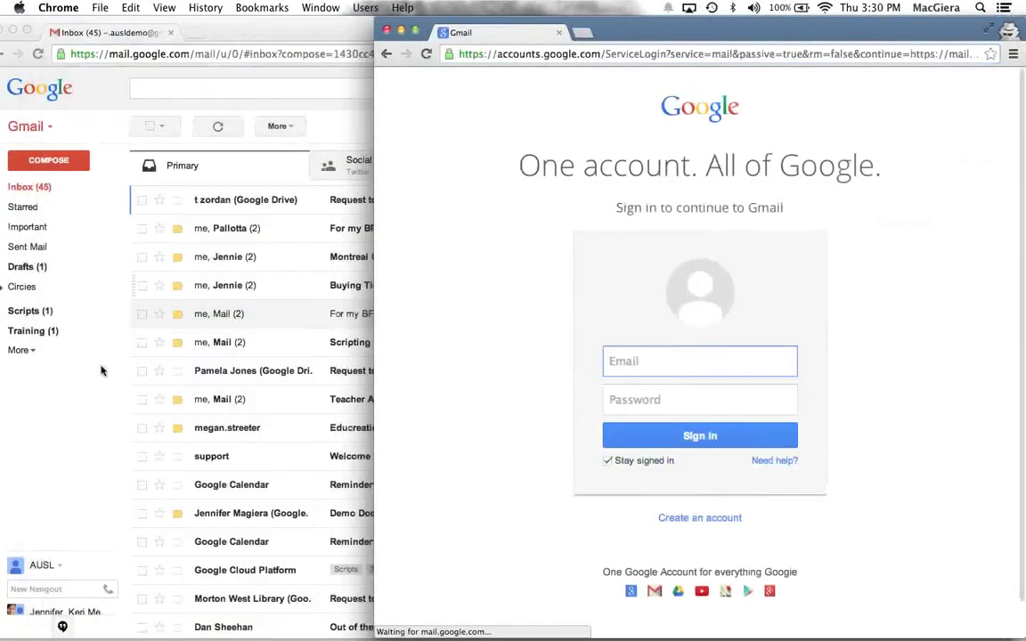
pyautogui.click(100, 366)
pyautogui.moveTo(796, 274); pyautogui.dragTo(325, 272)
pyautogui.click(501, 120)
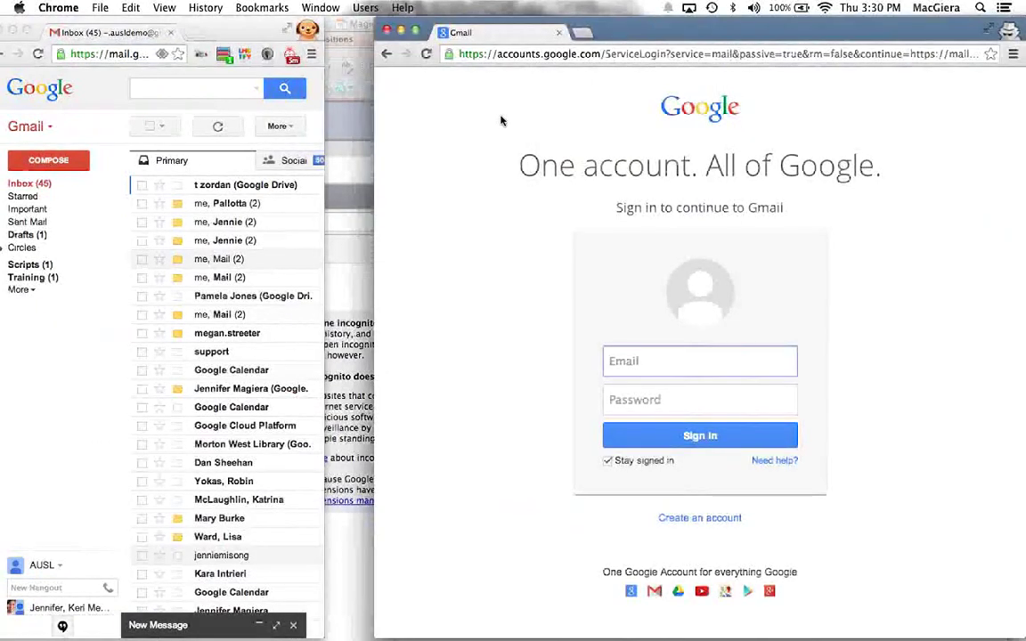
pyautogui.moveTo(742, 28); pyautogui.dragTo(615, 30)
pyautogui.click(288, 33)
pyautogui.click(220, 55)
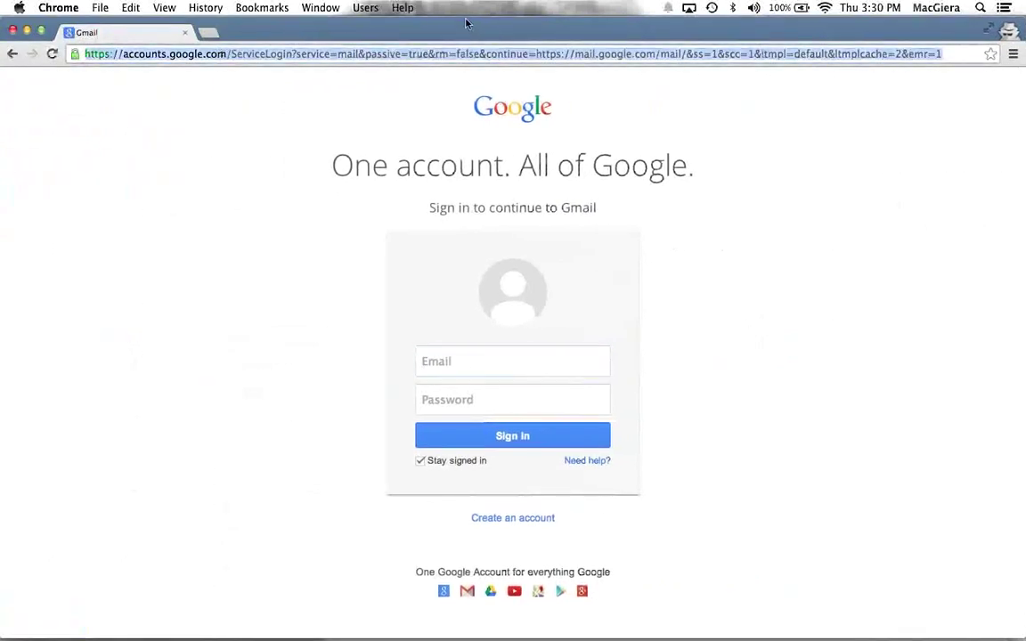
# Step: Load amazon.com from the address bar
pyautogui.click(542, 80)
pyautogui.click(509, 56)
pyautogui.write('a')
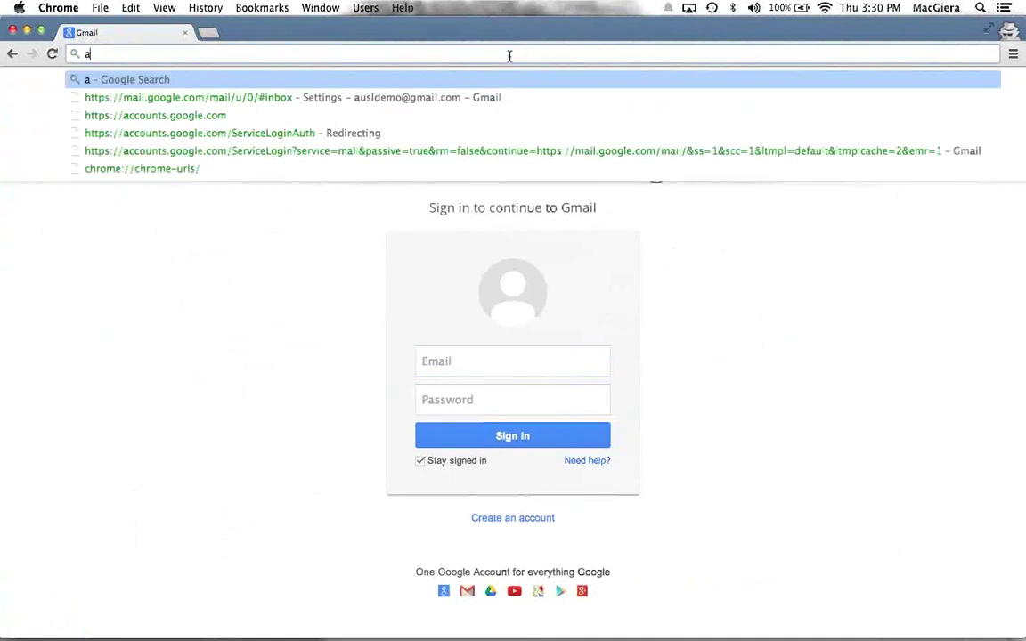
pyautogui.write('mazongcom')
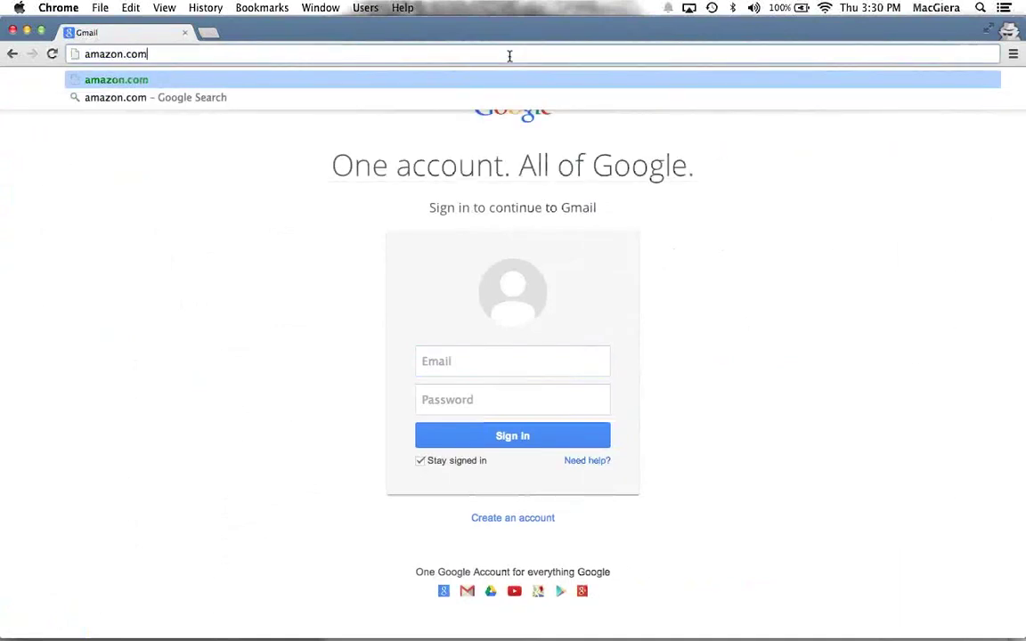
pyautogui.press('Return')
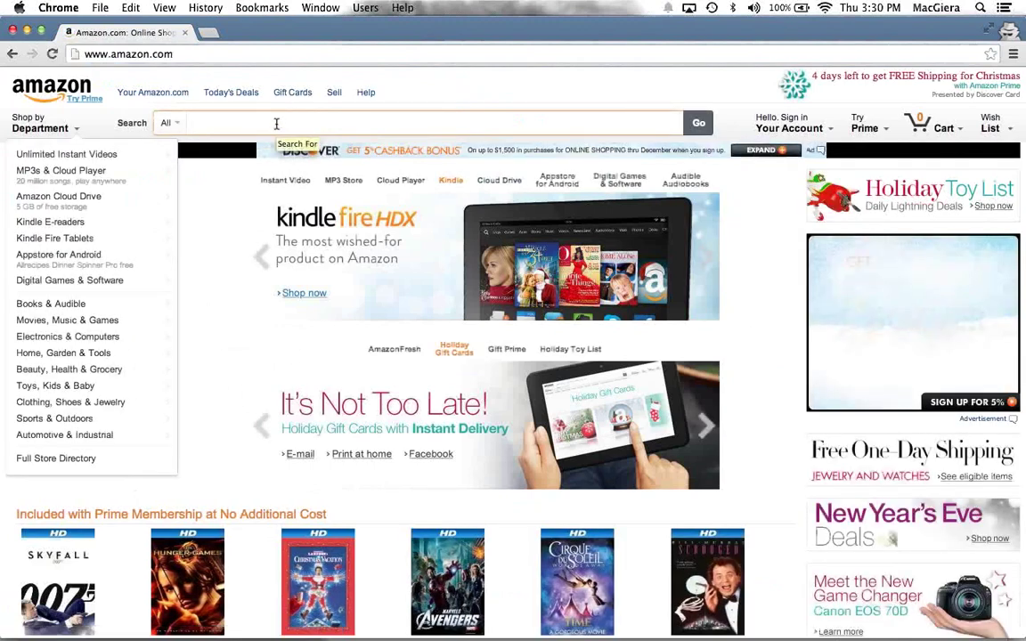
# Step: Browse the Kindle Fire HDX product page, then close the Amazon window
pyautogui.click(401, 264)
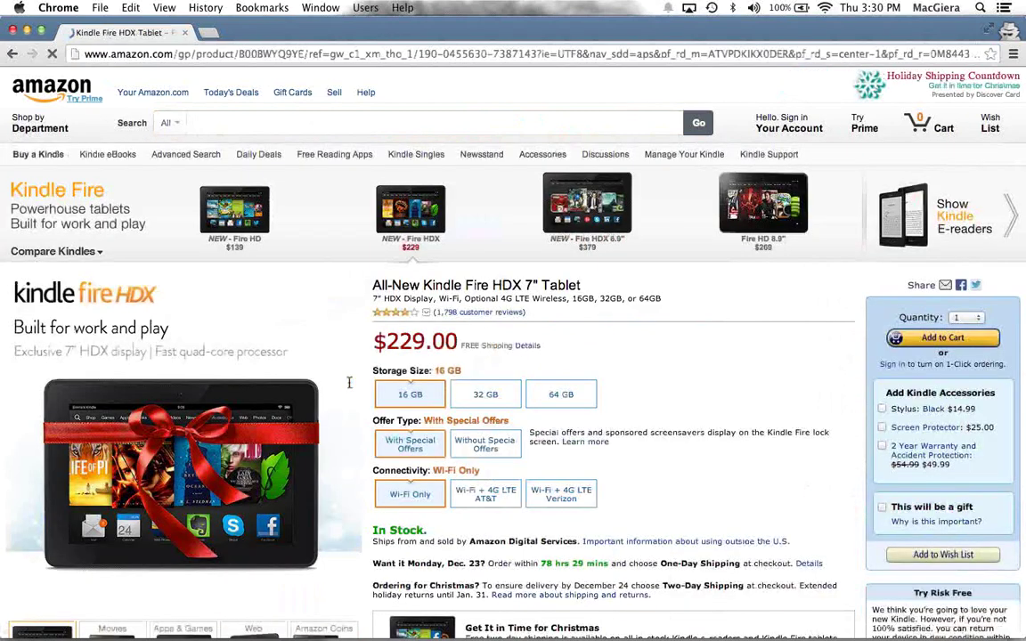
pyautogui.scroll(-3, 285, 339)
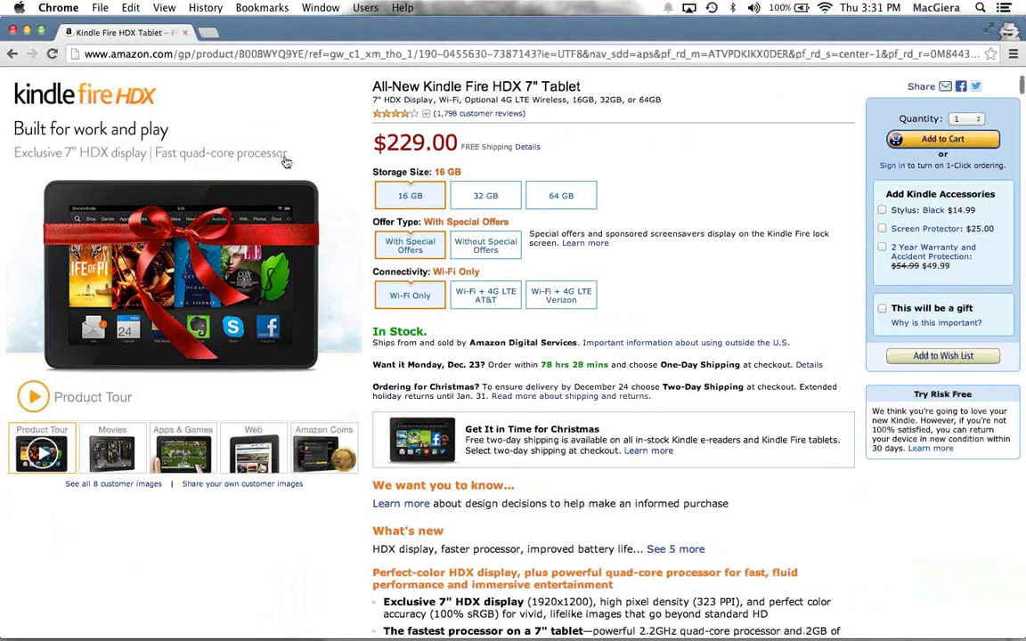
pyautogui.scroll(-5, 285, 161)
pyautogui.scroll(7, 286, 160)
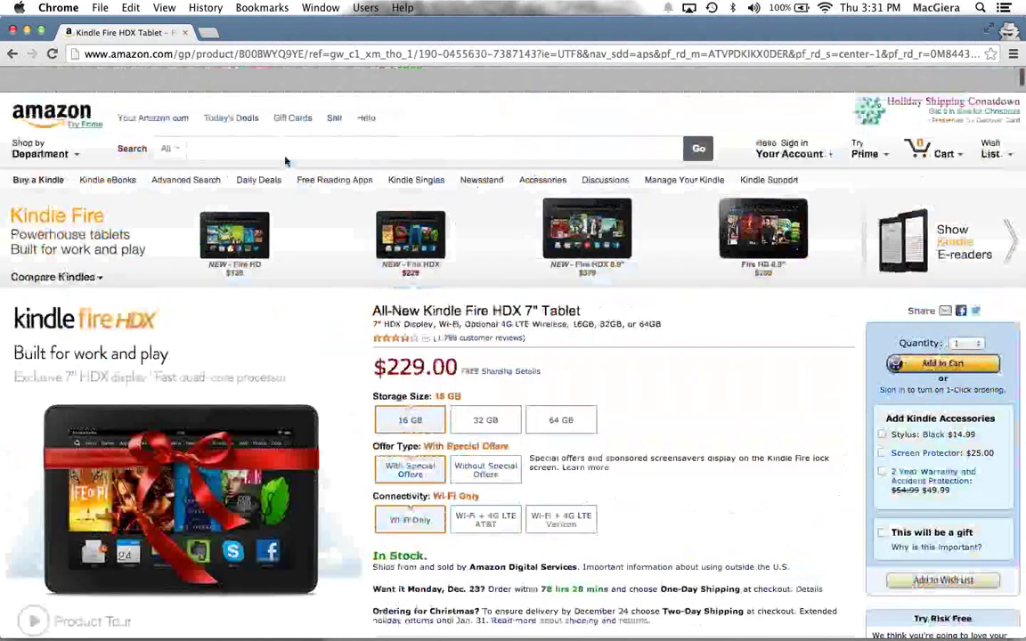
pyautogui.scroll(-10, 303, 205)
pyautogui.scroll(7, 354, 306)
pyautogui.scroll(3, 355, 306)
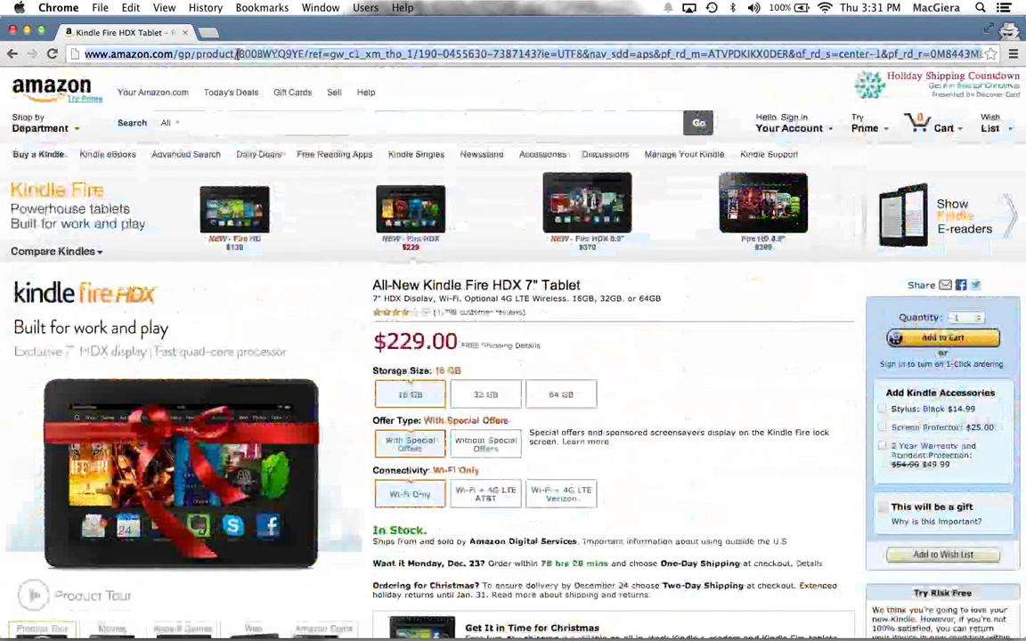
pyautogui.click(186, 33)
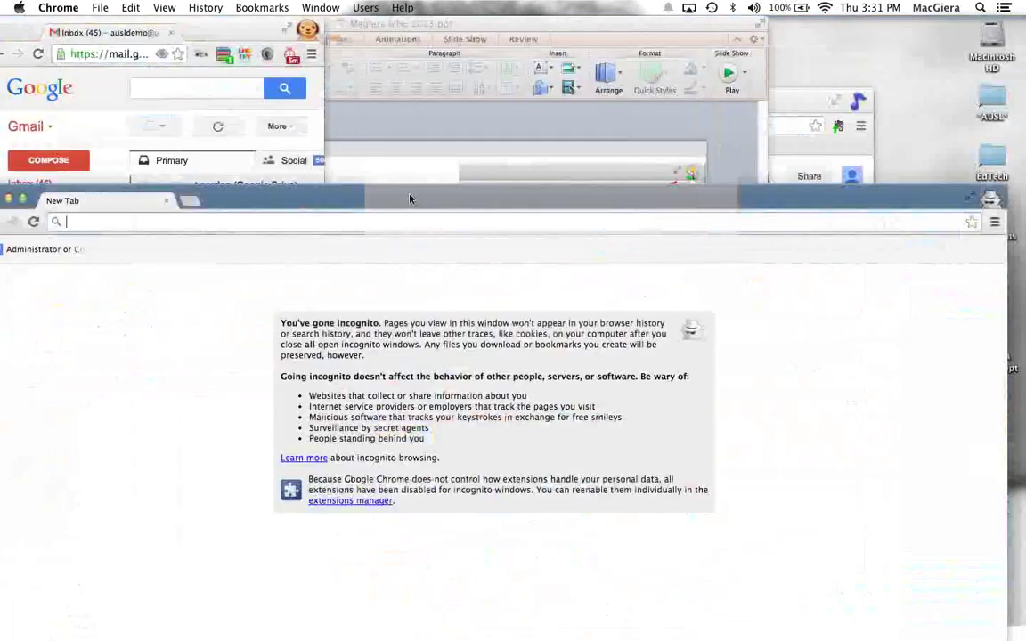
pyautogui.moveTo(412, 199); pyautogui.dragTo(422, 9)
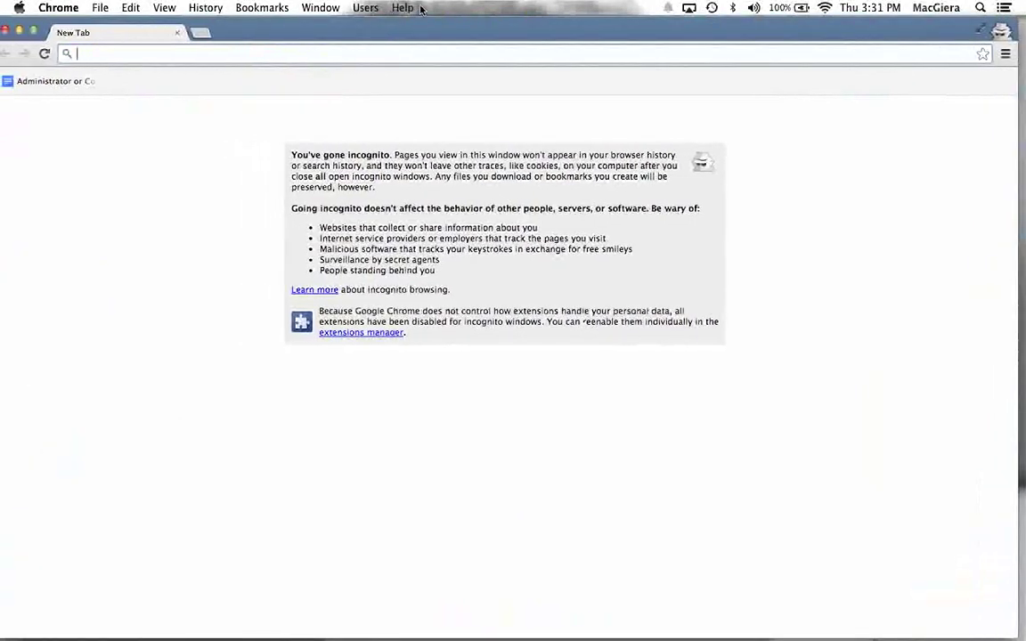
# Step: Search 'history of illinois' and open infoplease's 'Illinois: Map, History, Population' result
pyautogui.write('history of illinois')
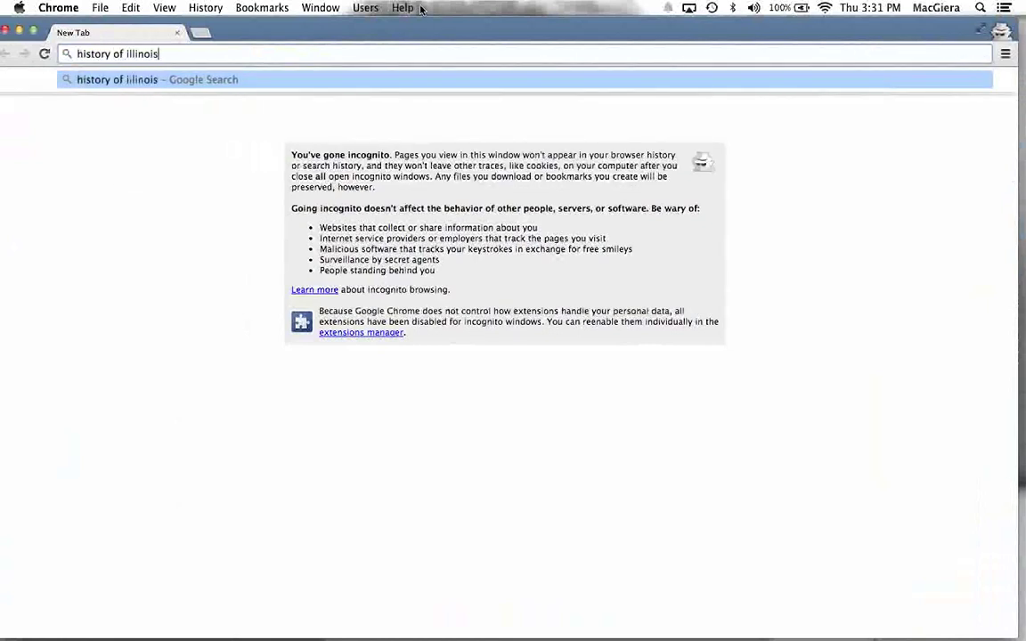
pyautogui.press('Return')
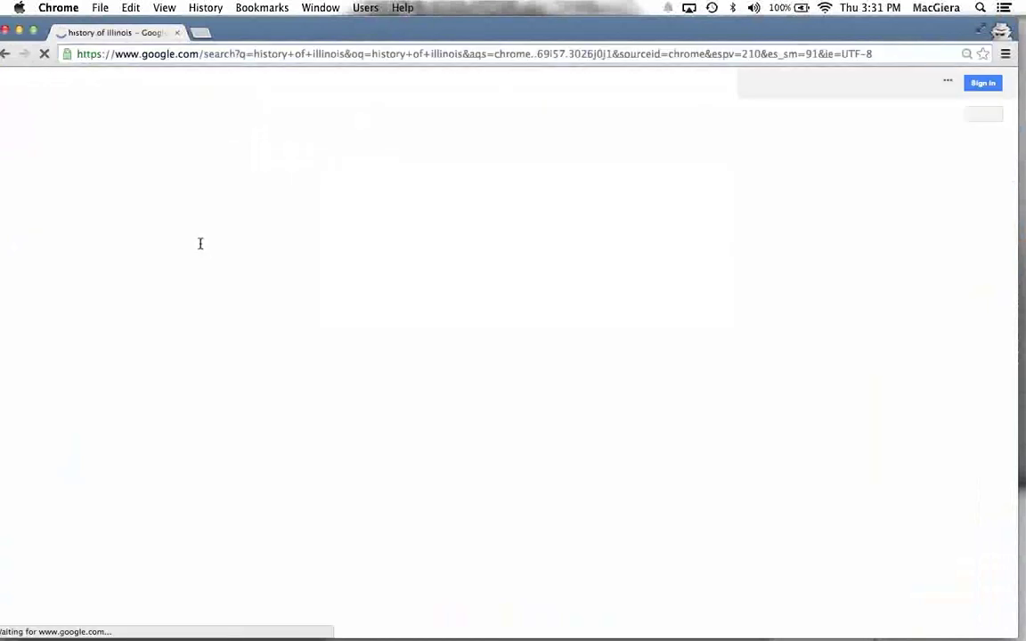
pyautogui.click(120, 224)
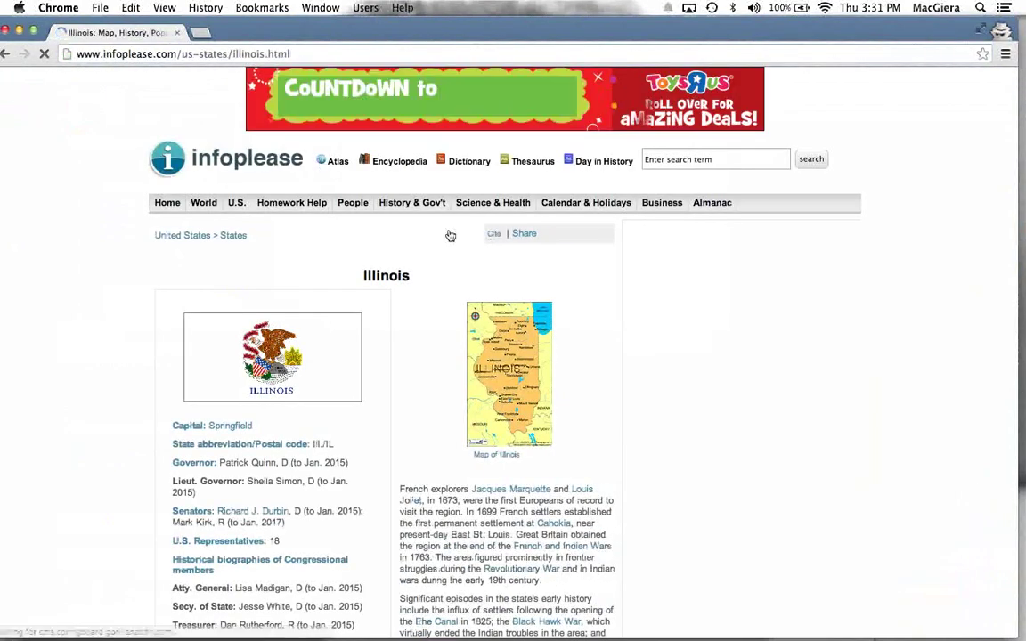
pyautogui.moveTo(411, 143)
pyautogui.scroll(-3, 495, 268)
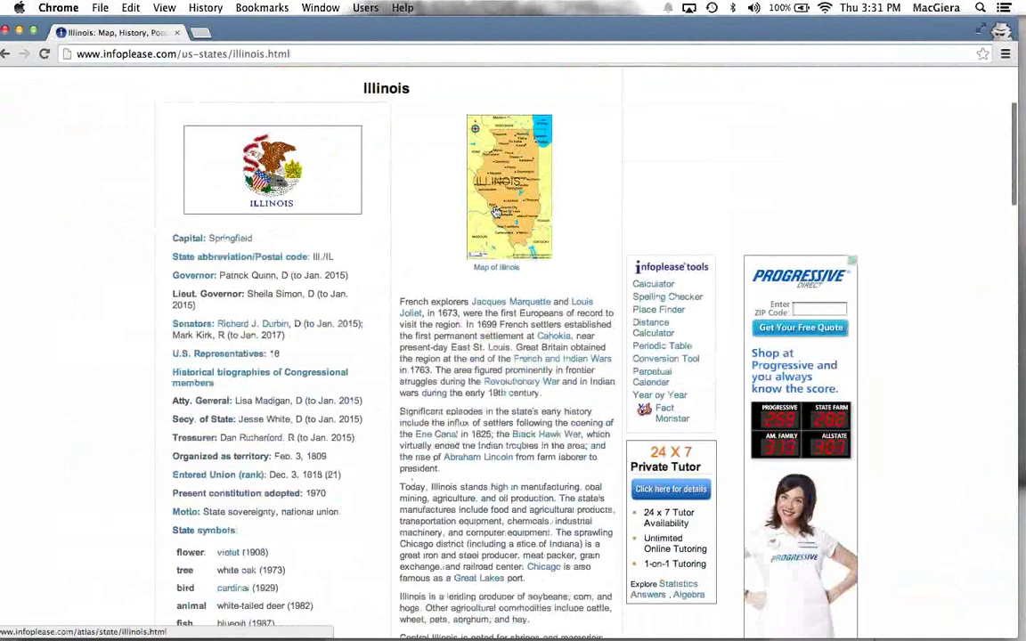
pyautogui.scroll(-10, 496, 211)
pyautogui.scroll(12, 361, 263)
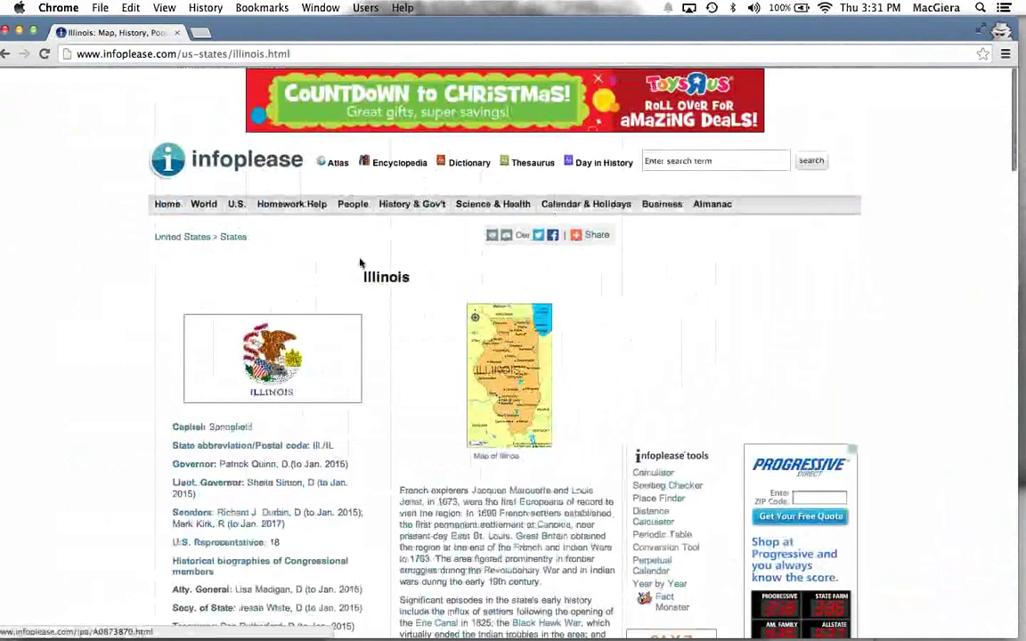
# Step: Bring the browser window back to the front and select the Illinois page's web address
pyautogui.moveTo(97, 302); pyautogui.dragTo(383, 481)
pyautogui.moveTo(392, 374); pyautogui.dragTo(387, 385)
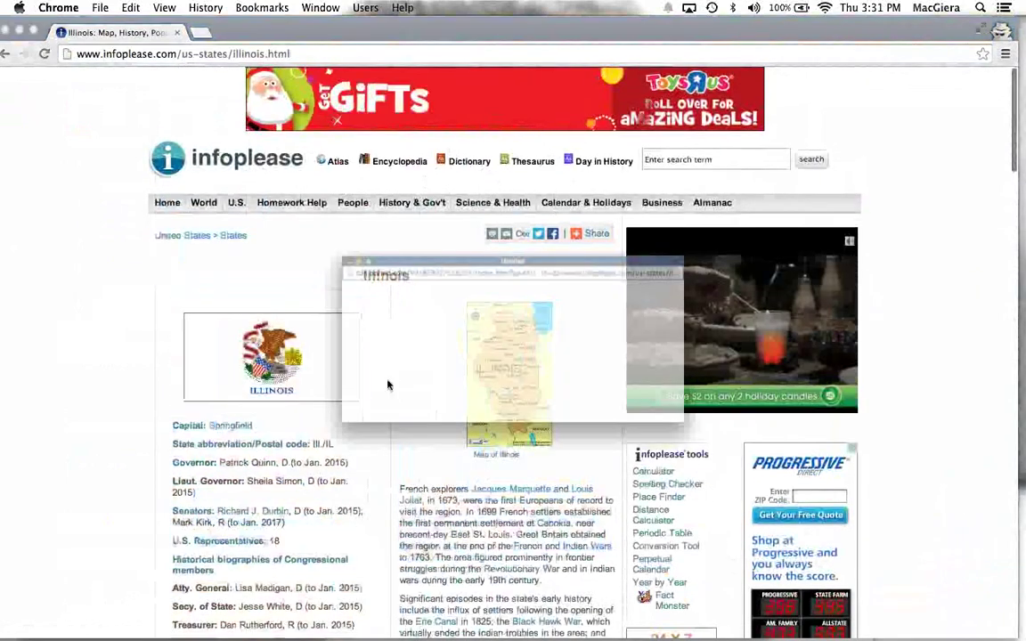
pyautogui.click(184, 261)
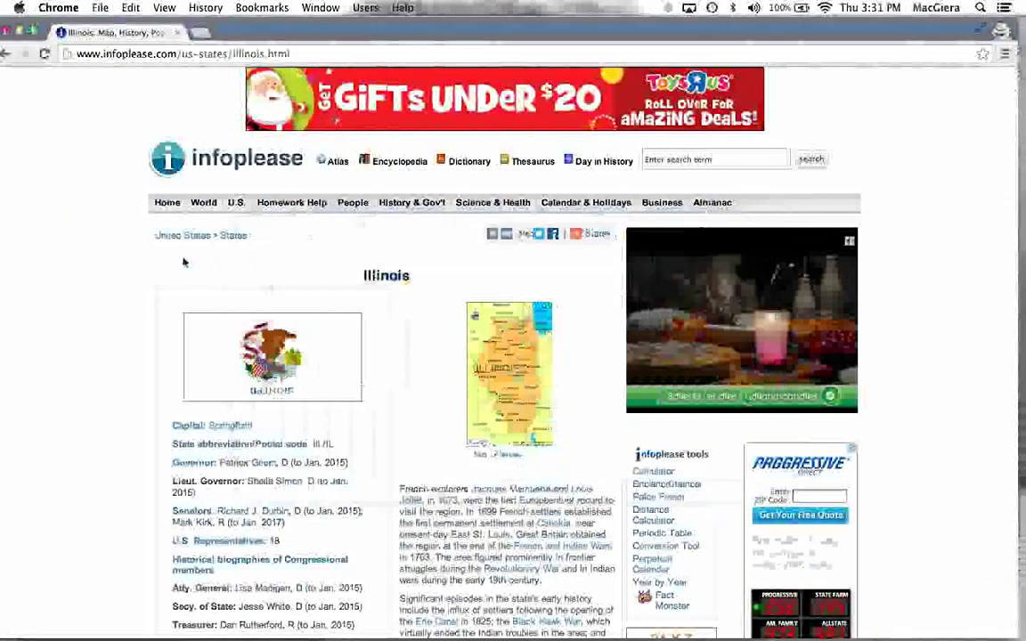
pyautogui.scroll(-10, 183, 261)
pyautogui.scroll(7, 183, 260)
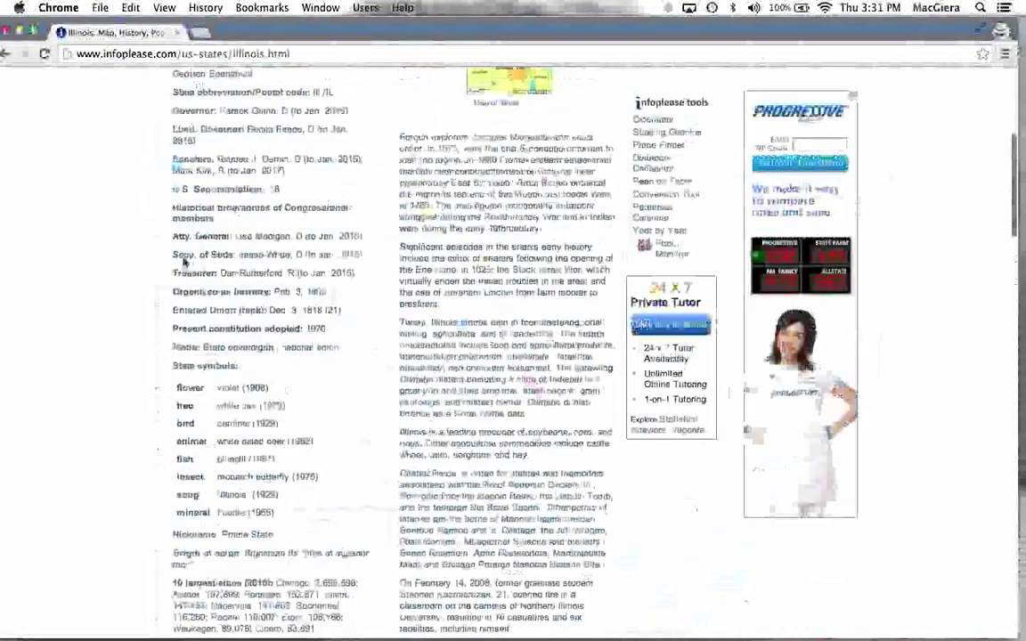
pyautogui.scroll(5, 183, 262)
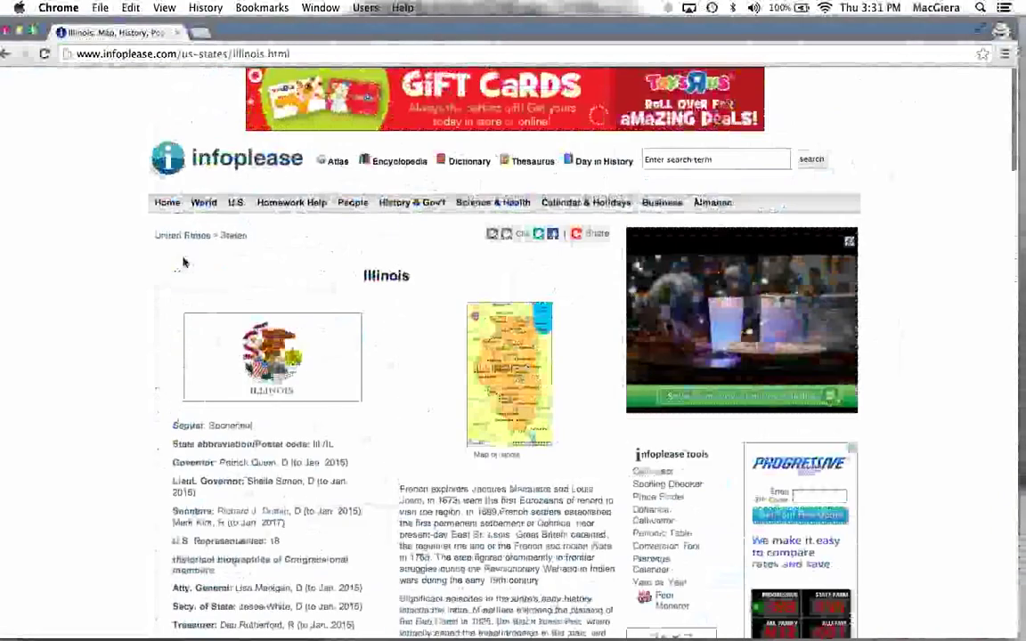
pyautogui.click(203, 55)
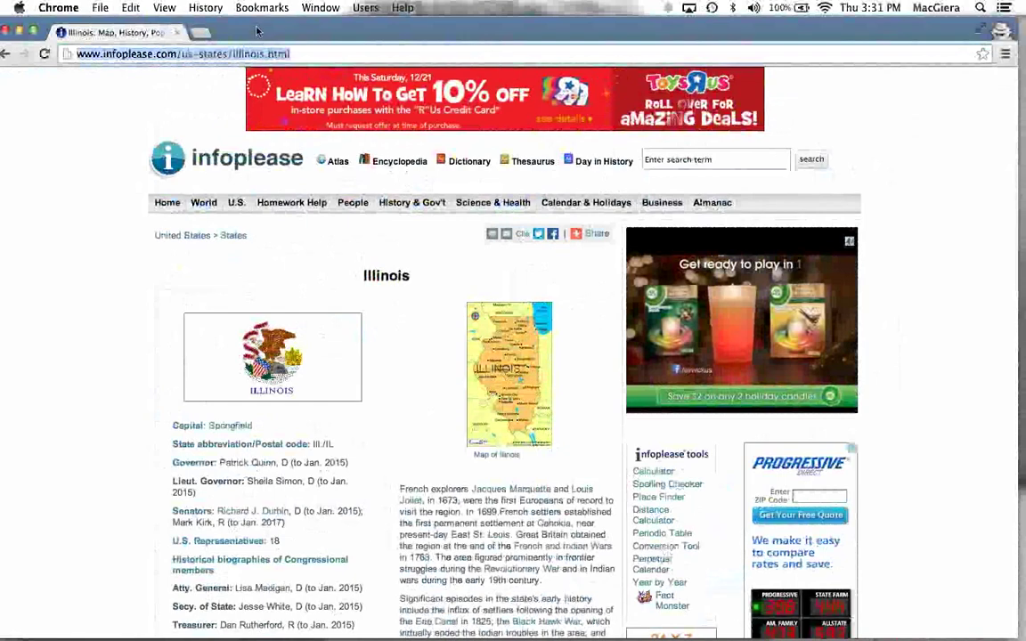
# Step: Drag the browser aside to reveal the Gmail and PowerPoint windows, then back to the top
pyautogui.moveTo(257, 31); pyautogui.dragTo(243, 299)
pyautogui.moveTo(369, 300); pyautogui.dragTo(223, 46)
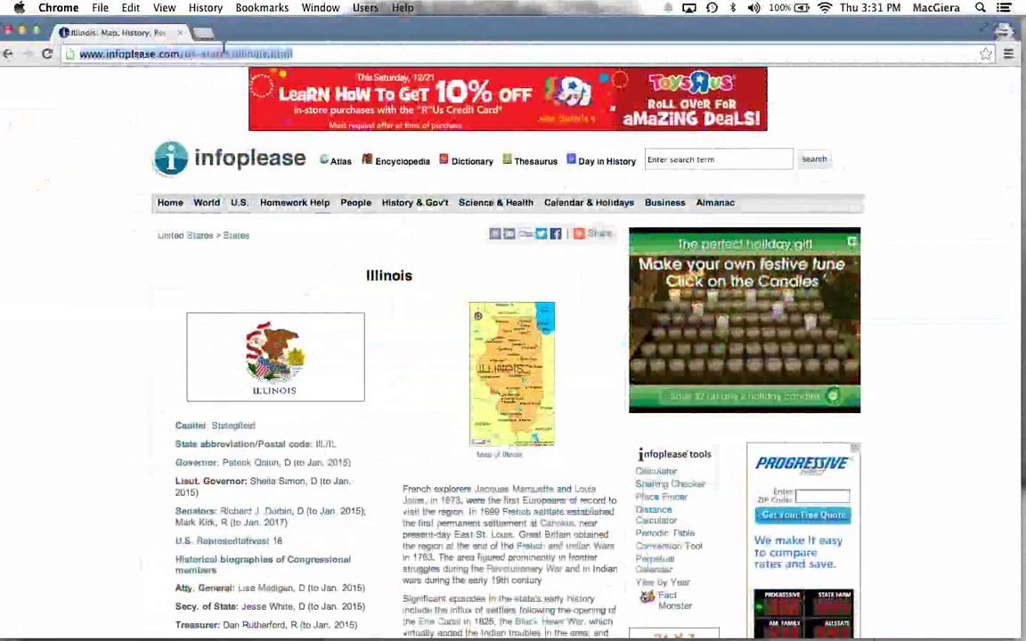
pyautogui.write('in')
pyautogui.press('BackSpace')
pyautogui.press('BackSpace')
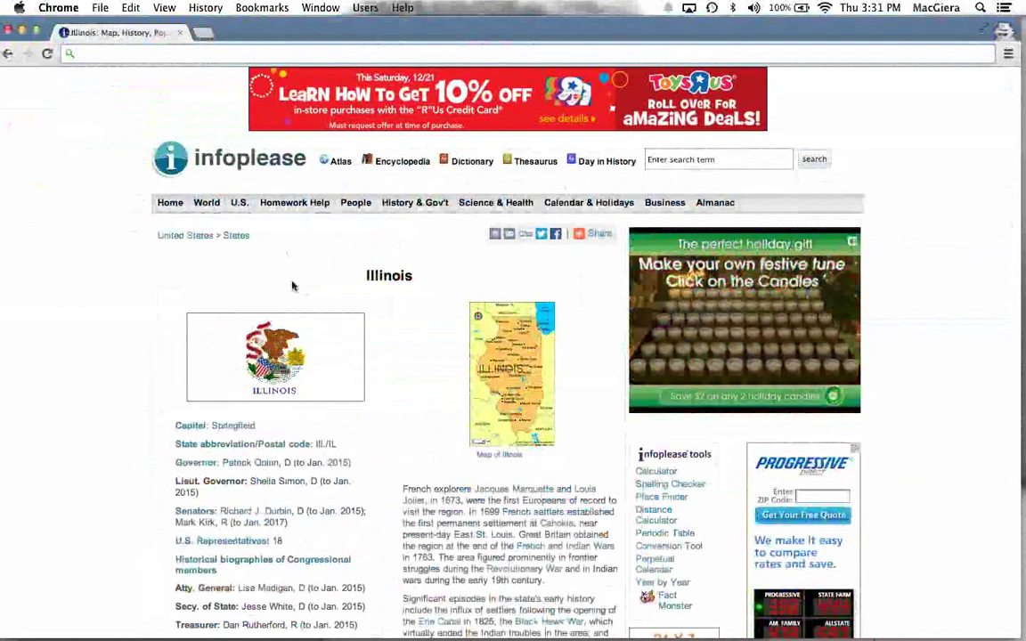
# Step: Select and deselect the breadcrumb and Lieut. Governor text, then scroll down the Illinois page
pyautogui.moveTo(256, 214)
pyautogui.mouseDown()
pyautogui.moveTo(171, 296)
pyautogui.moveTo(149, 275)
pyautogui.moveTo(320, 637)
pyautogui.mouseUp()
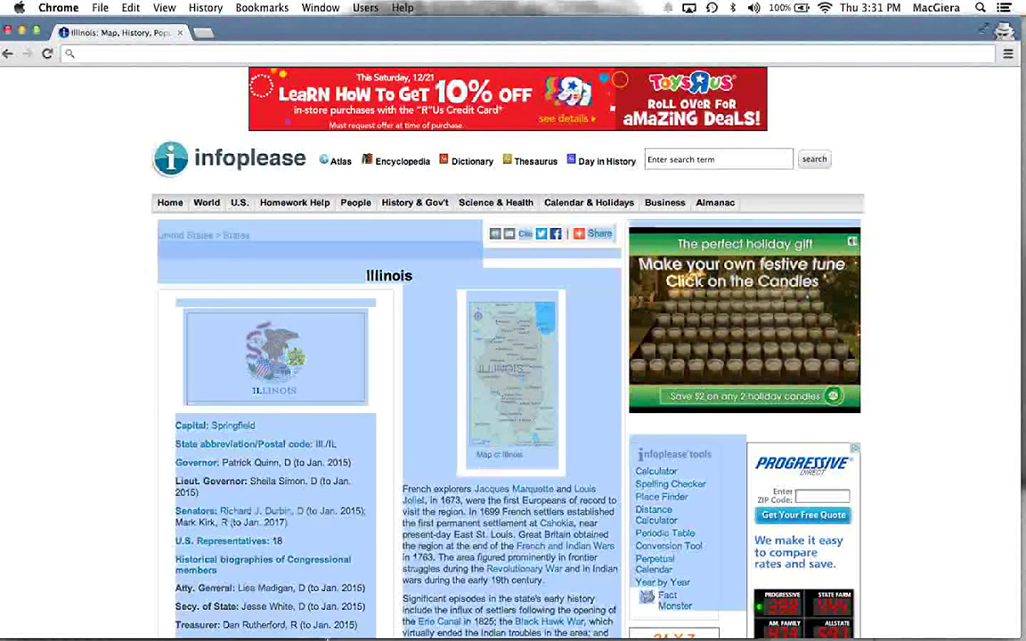
pyautogui.click(150, 312)
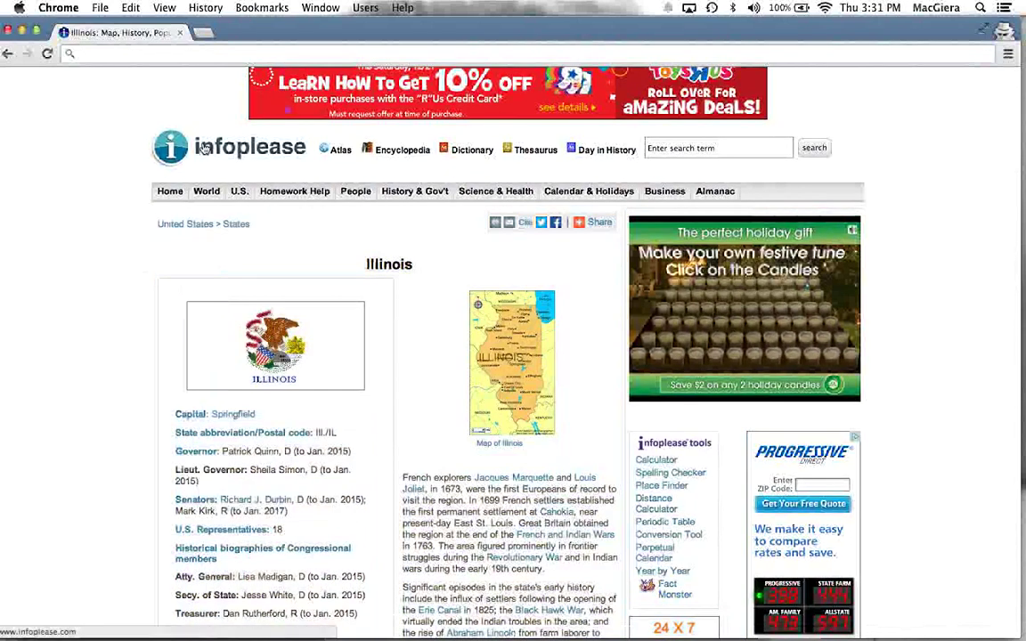
pyautogui.moveTo(117, 196); pyautogui.dragTo(227, 294)
pyautogui.click(236, 287)
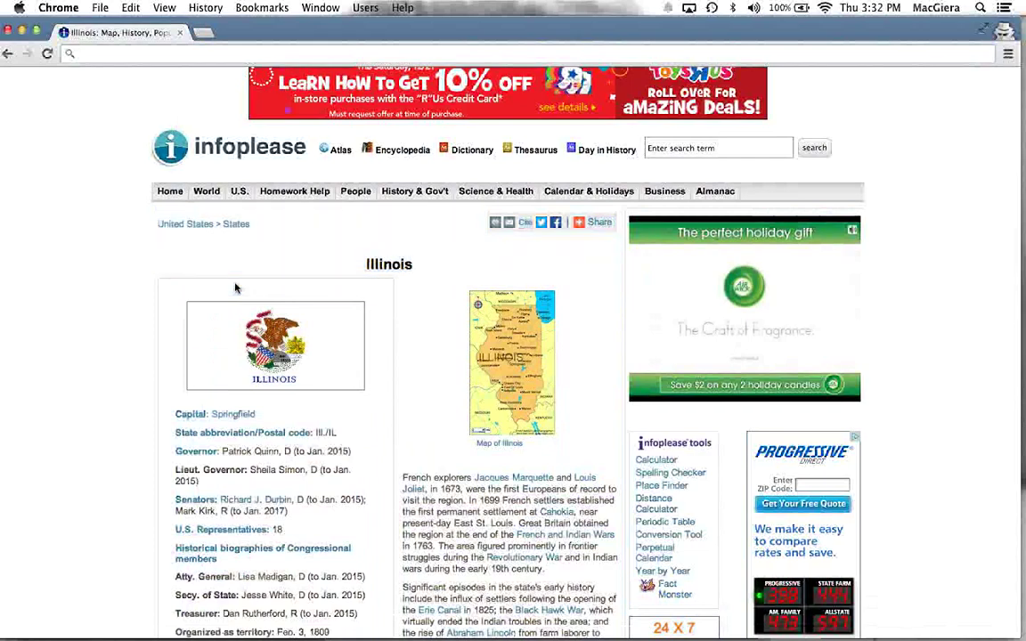
pyautogui.scroll(-5, 235, 288)
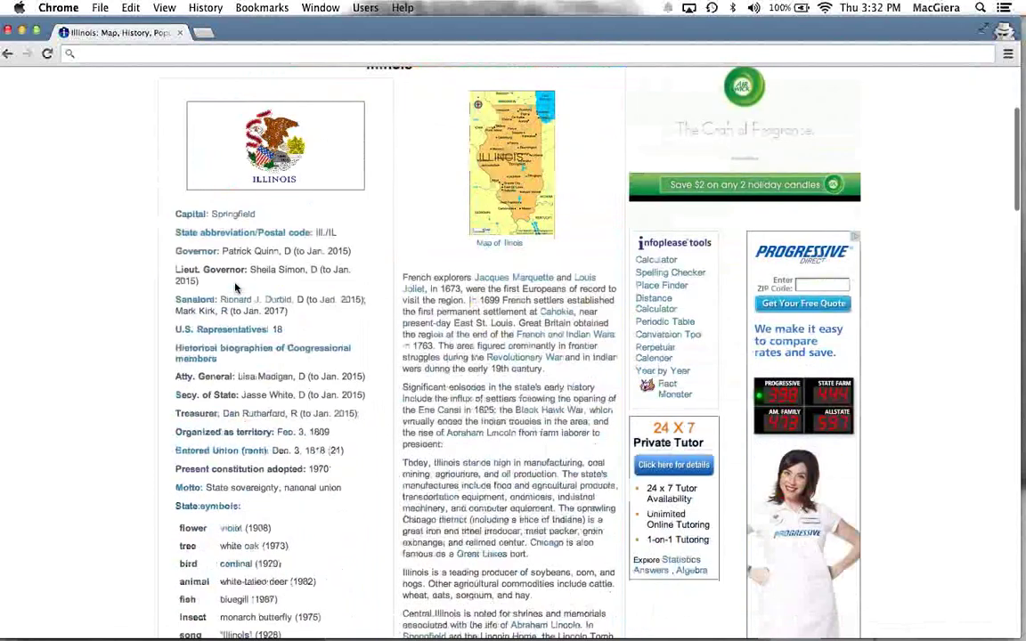
pyautogui.scroll(-3, 236, 287)
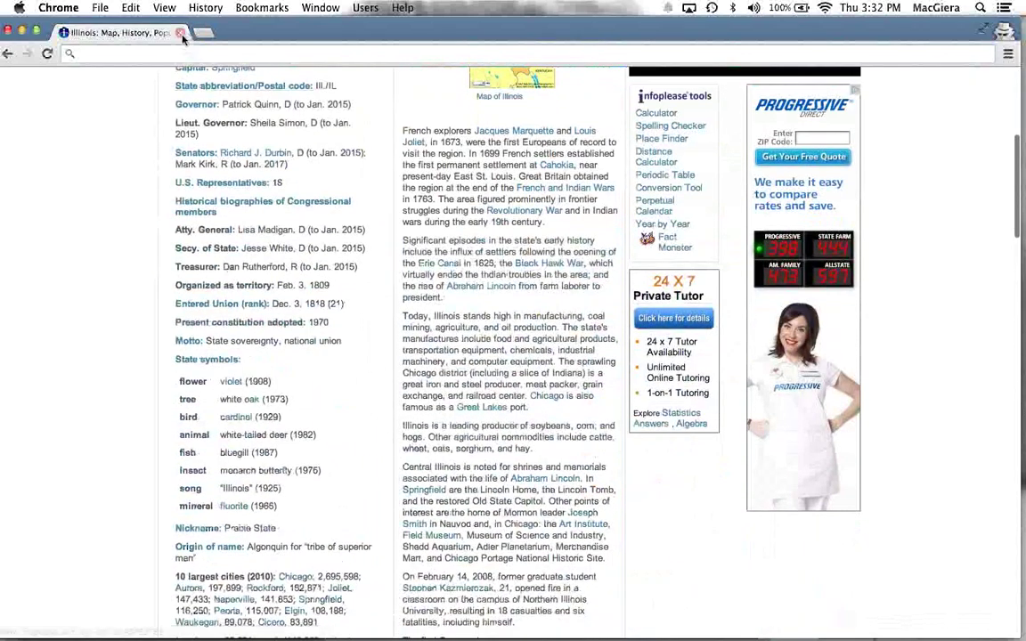
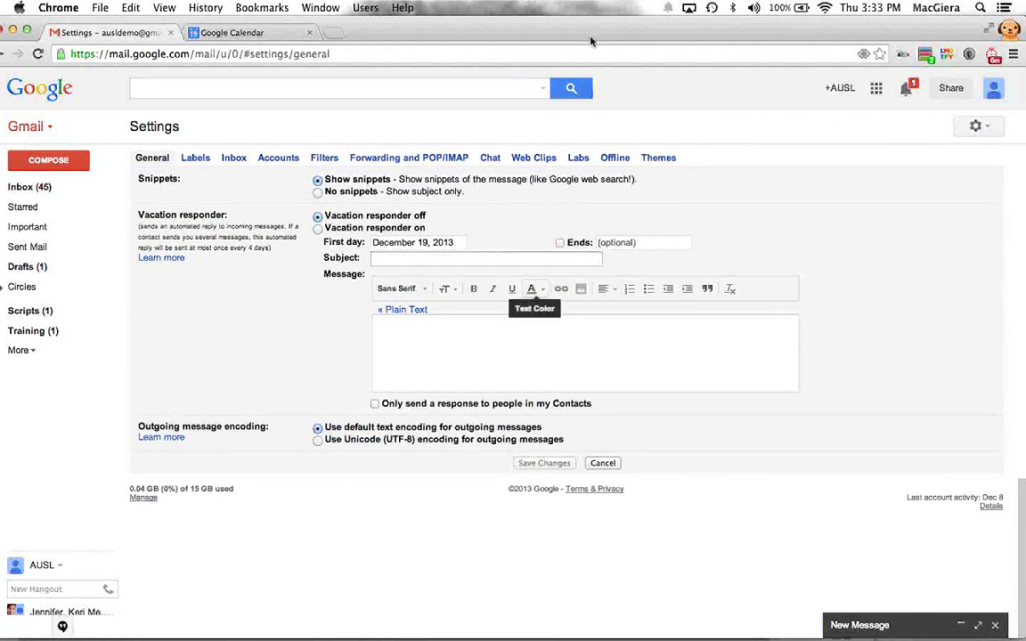
# Step: Open Settings from the gear menu to view the General tab with the vacation responder off
pyautogui.click(935, 7)
pyautogui.click(553, 25)
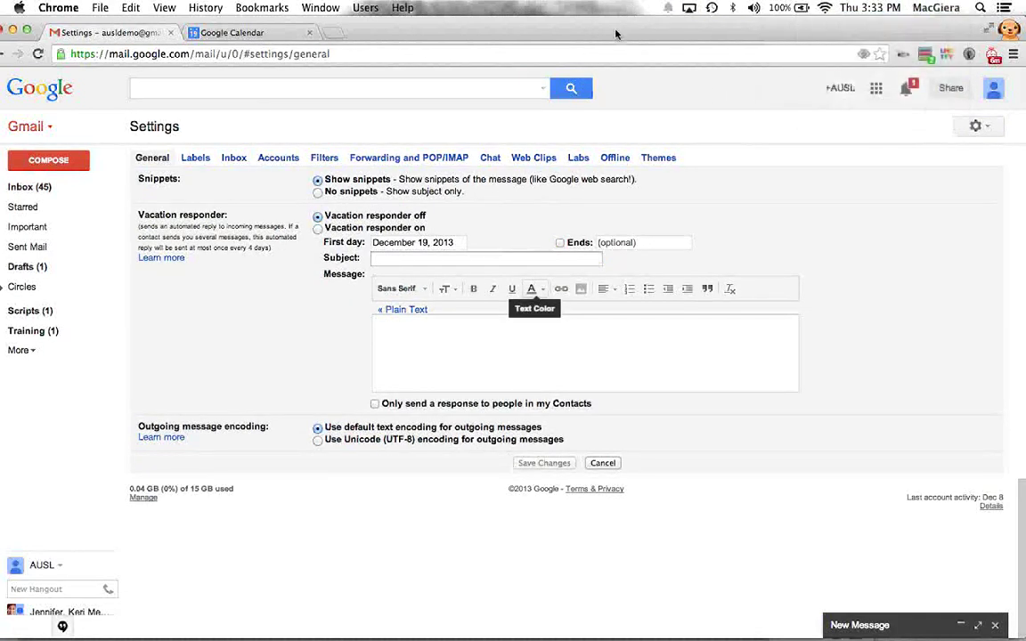
# Step: Return to the inbox and open the 'Educreations - Follow Up' email, message 9 of 47
pyautogui.click(31, 188)
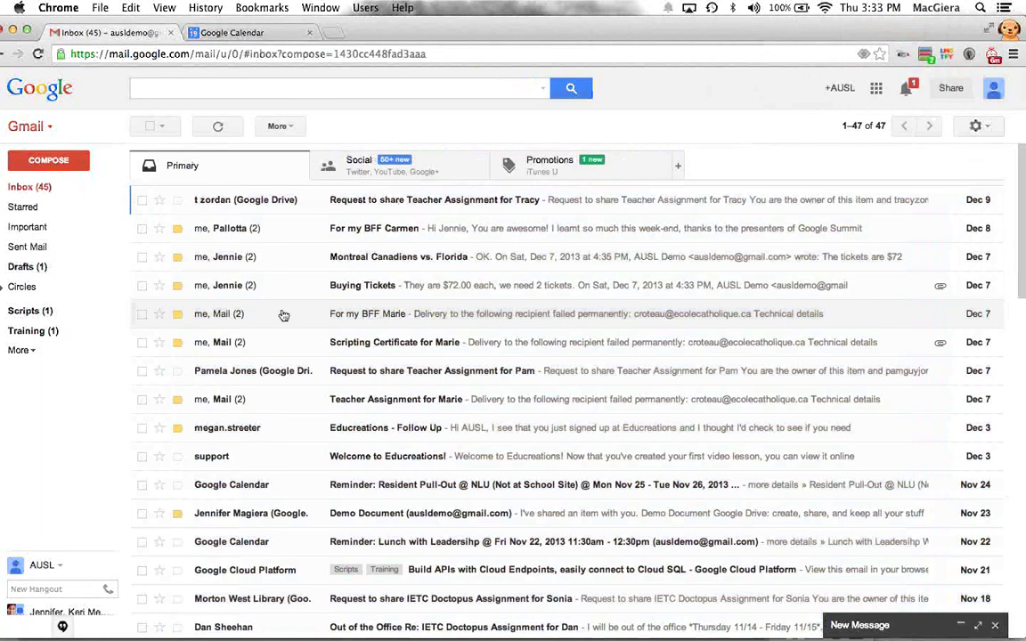
pyautogui.scroll(-2, 249, 386)
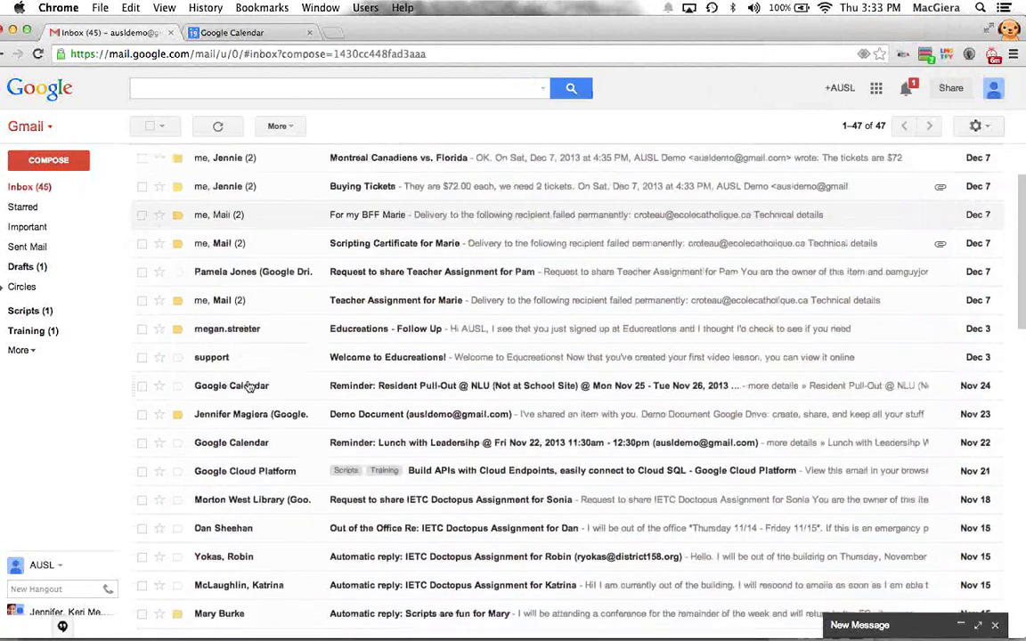
pyautogui.click(217, 300)
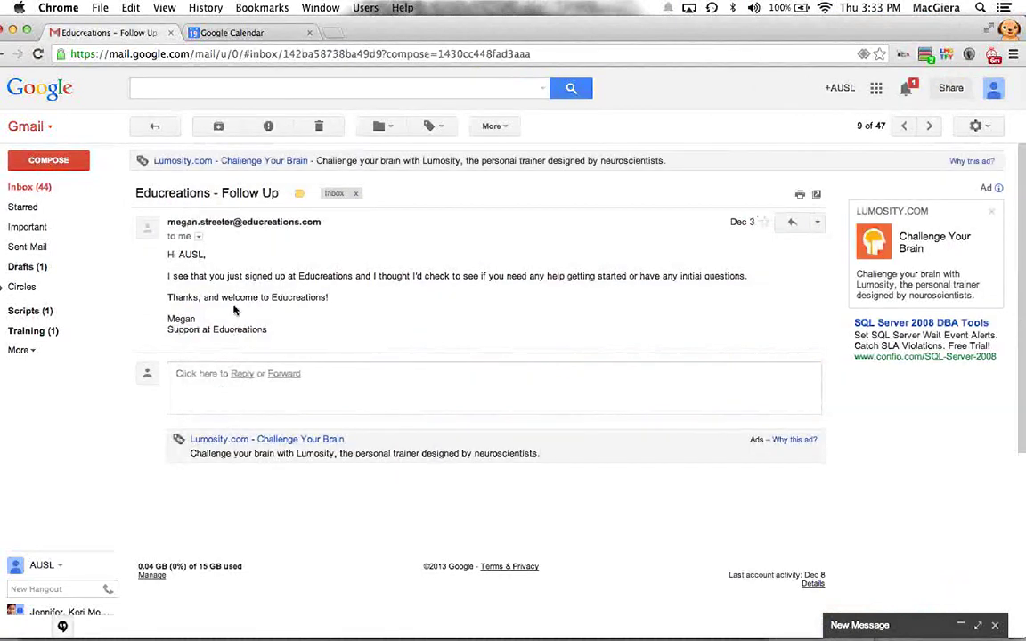
pyautogui.moveTo(226, 266); pyautogui.dragTo(232, 323)
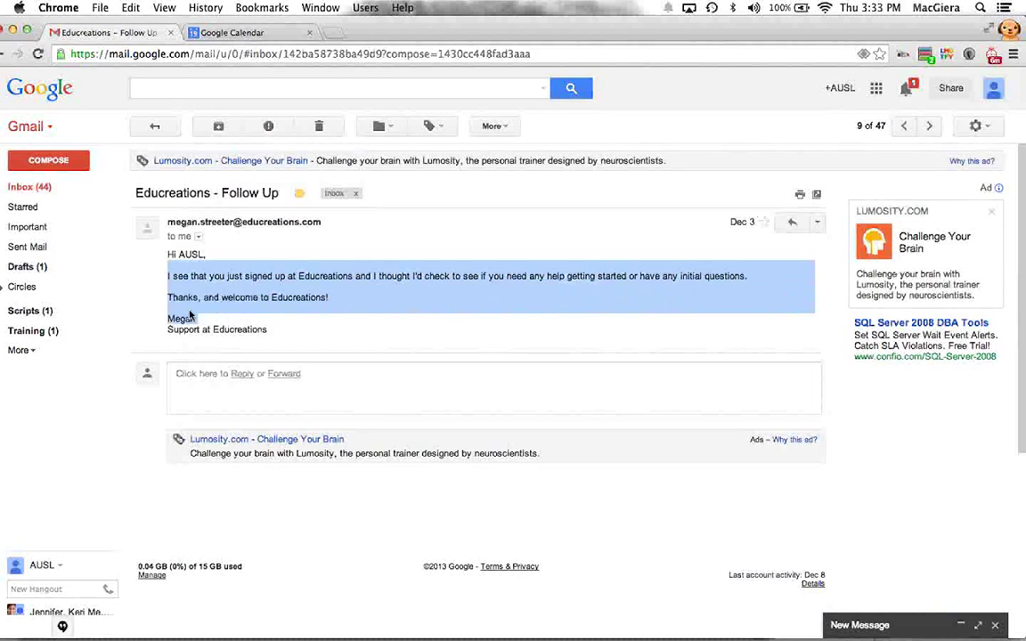
pyautogui.click(190, 316)
pyautogui.doubleClick(181, 317)
pyautogui.click(219, 324)
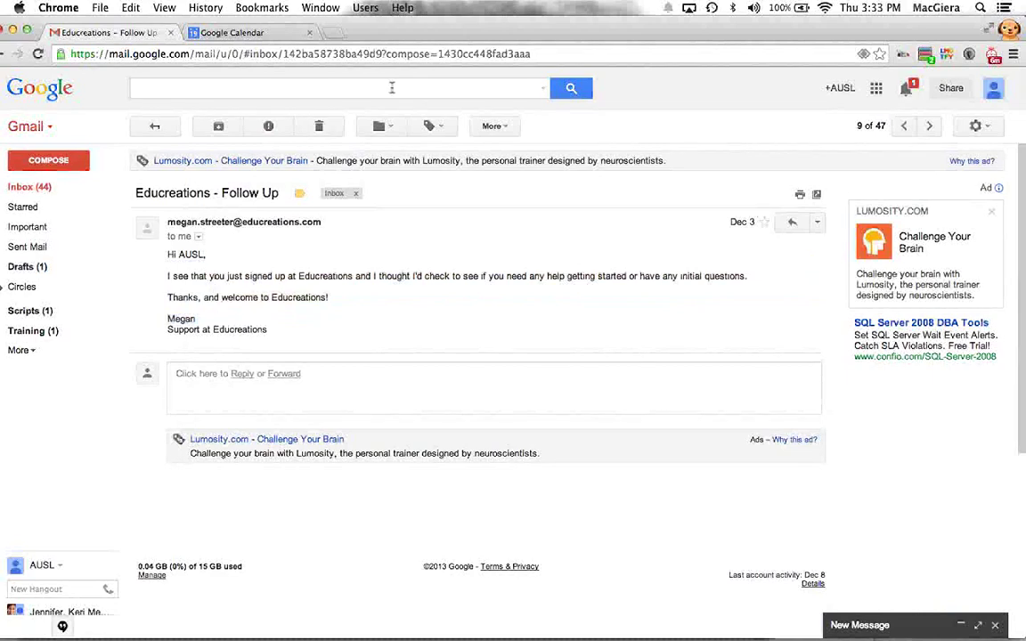
pyautogui.moveTo(494, 39); pyautogui.dragTo(506, 38)
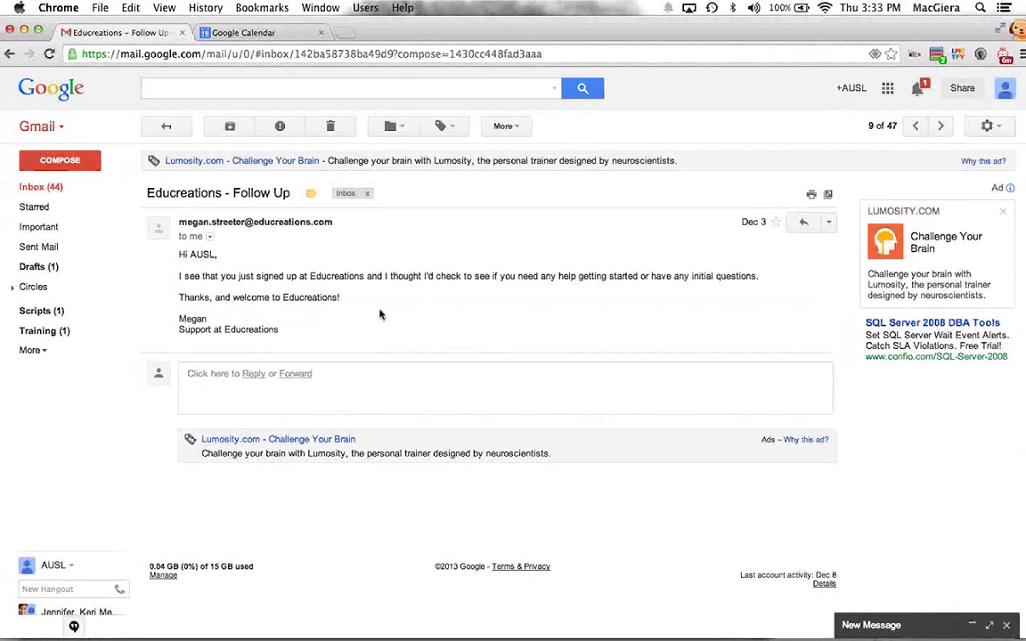
# Step: Add the 'Educreations - Follow Up' email to Tasks with Shift+T and select the new task
pyautogui.hotkey('shift', 't')
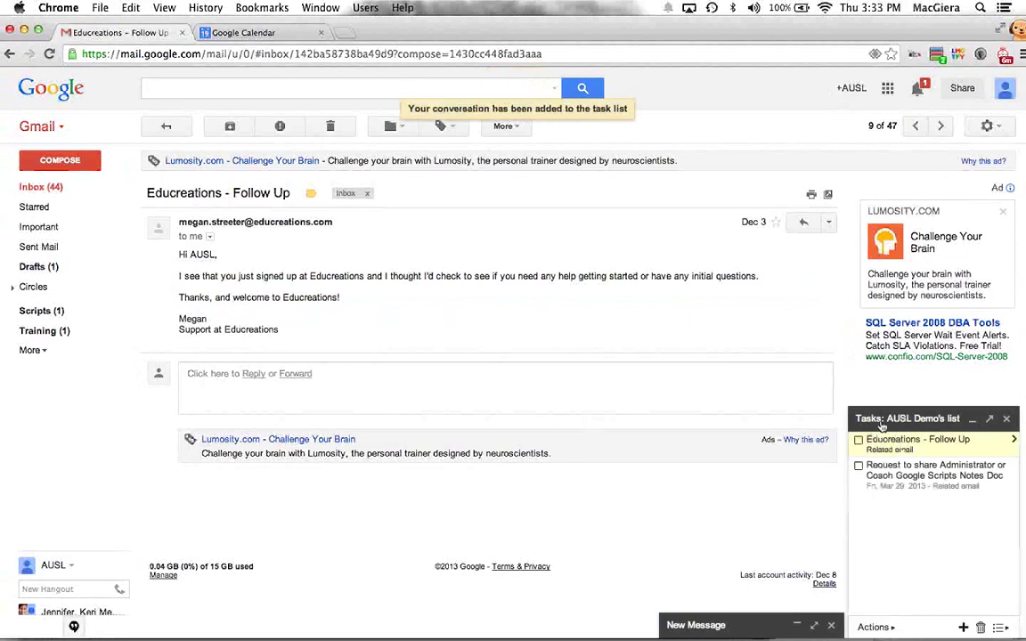
pyautogui.moveTo(707, 29); pyautogui.dragTo(548, 29)
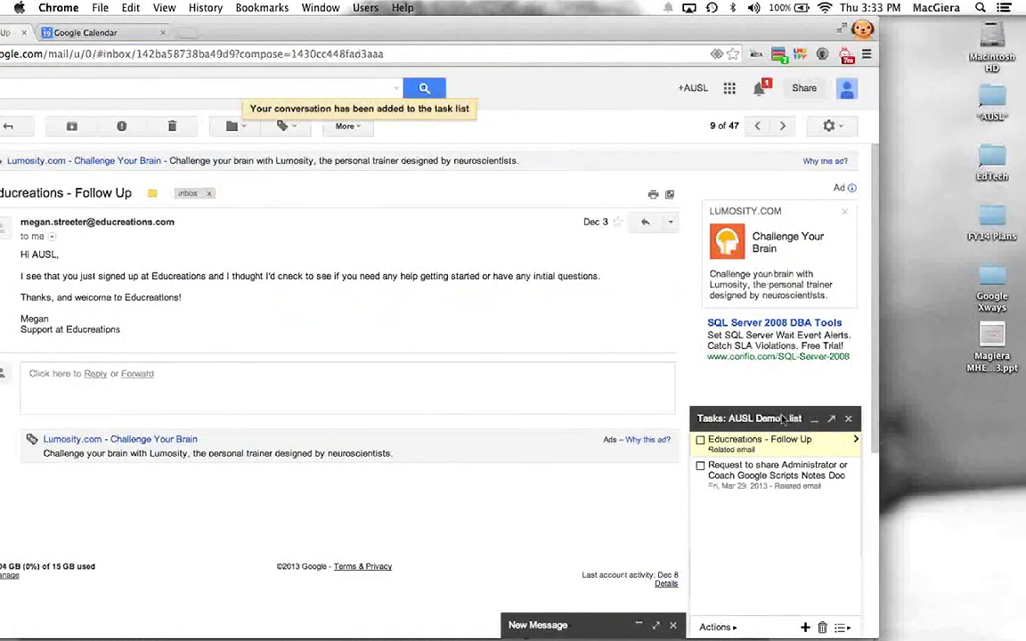
pyautogui.press('super+Tab')
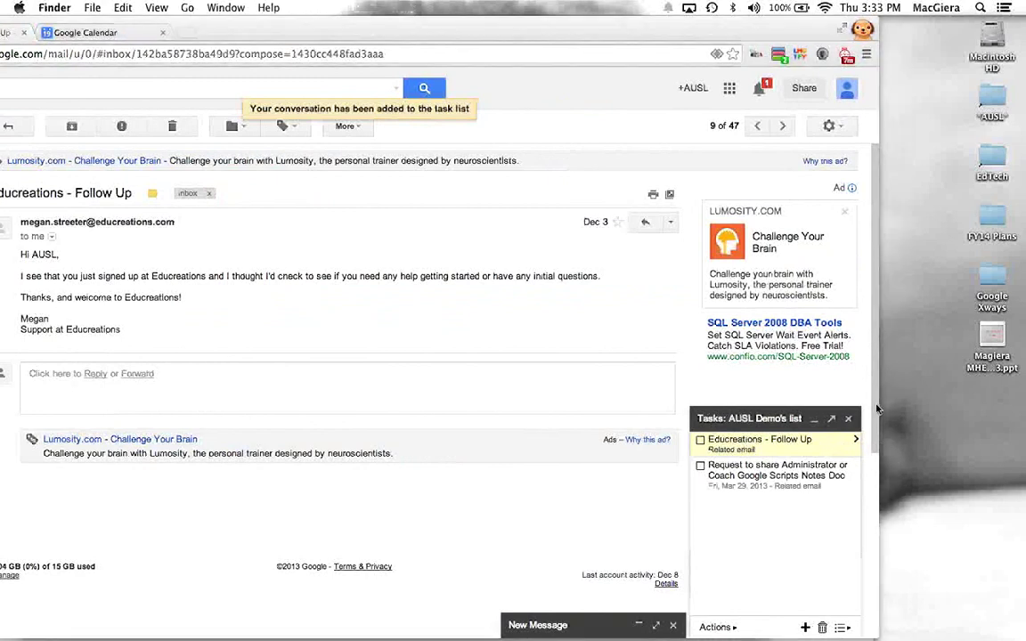
pyautogui.click(879, 407)
pyautogui.moveTo(879, 407); pyautogui.dragTo(865, 407)
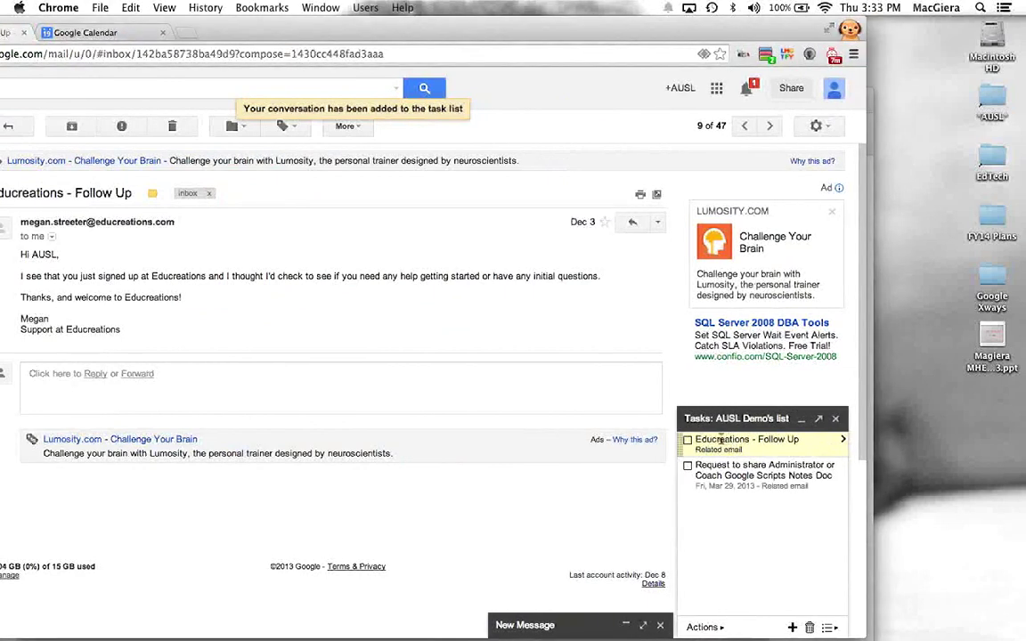
pyautogui.moveTo(697, 439); pyautogui.dragTo(799, 440)
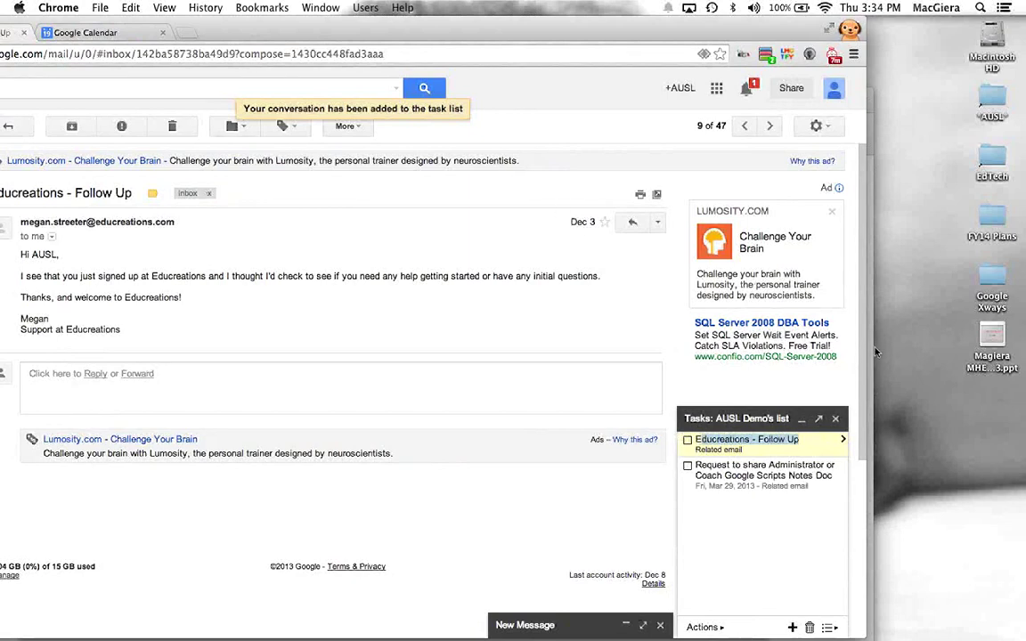
pyautogui.press('super+grave')
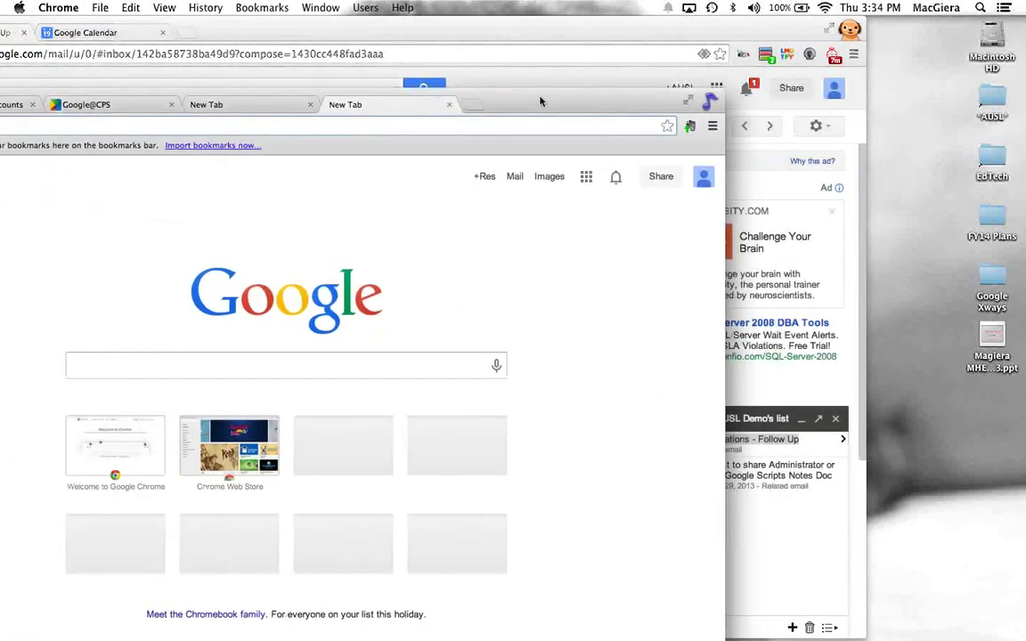
pyautogui.moveTo(567, 101); pyautogui.dragTo(348, 305)
pyautogui.click(346, 307)
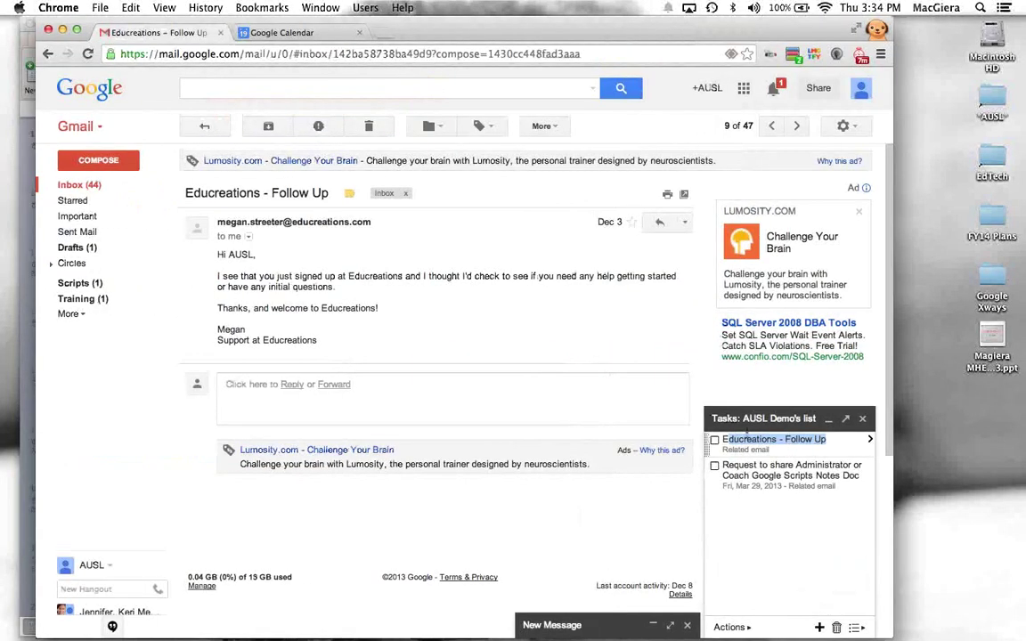
pyautogui.click(748, 437)
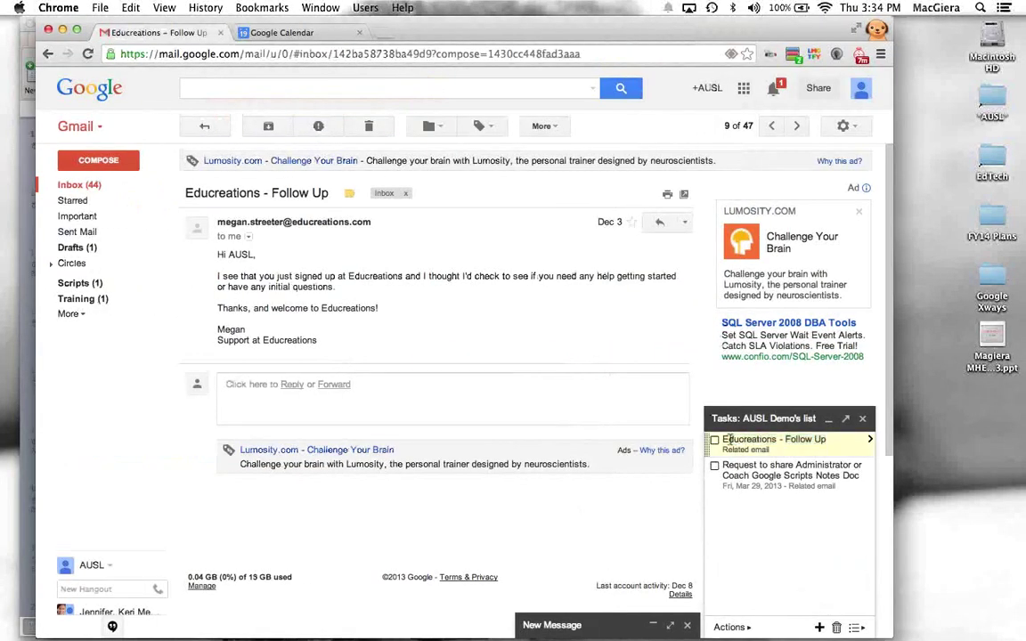
# Step: Give the 'Educreations - Follow Up' task a due date of Fri, Dec 20, 2013
pyautogui.hotkey('shift', 'Return')
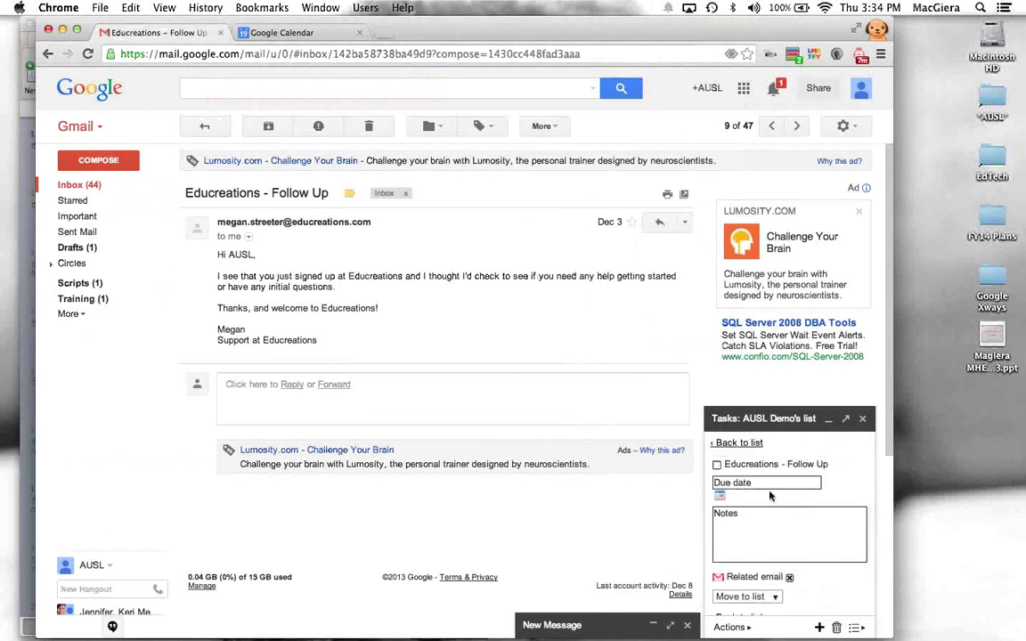
pyautogui.click(761, 483)
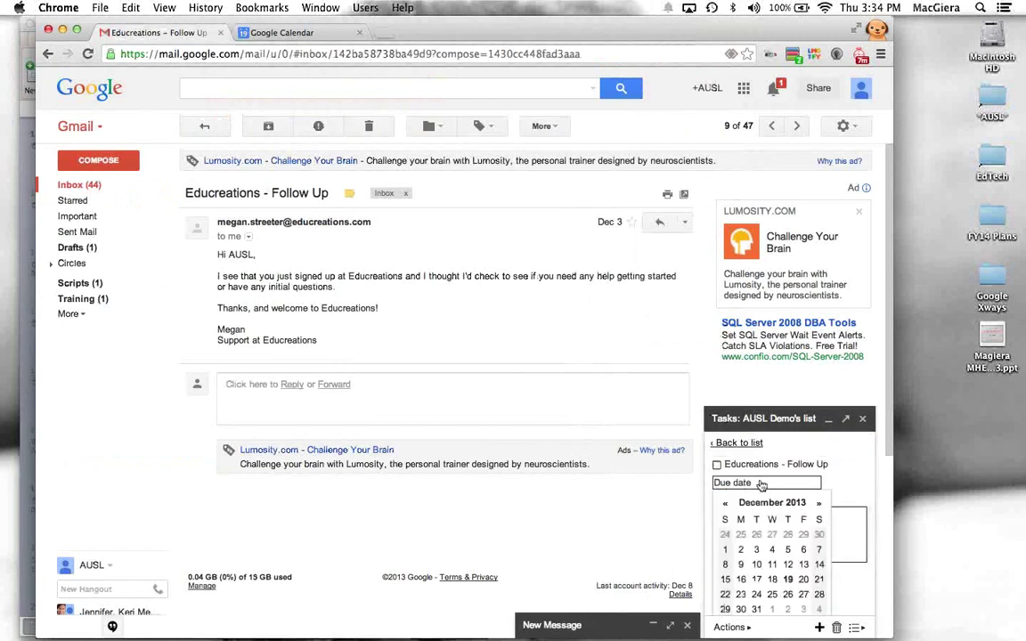
pyautogui.click(803, 578)
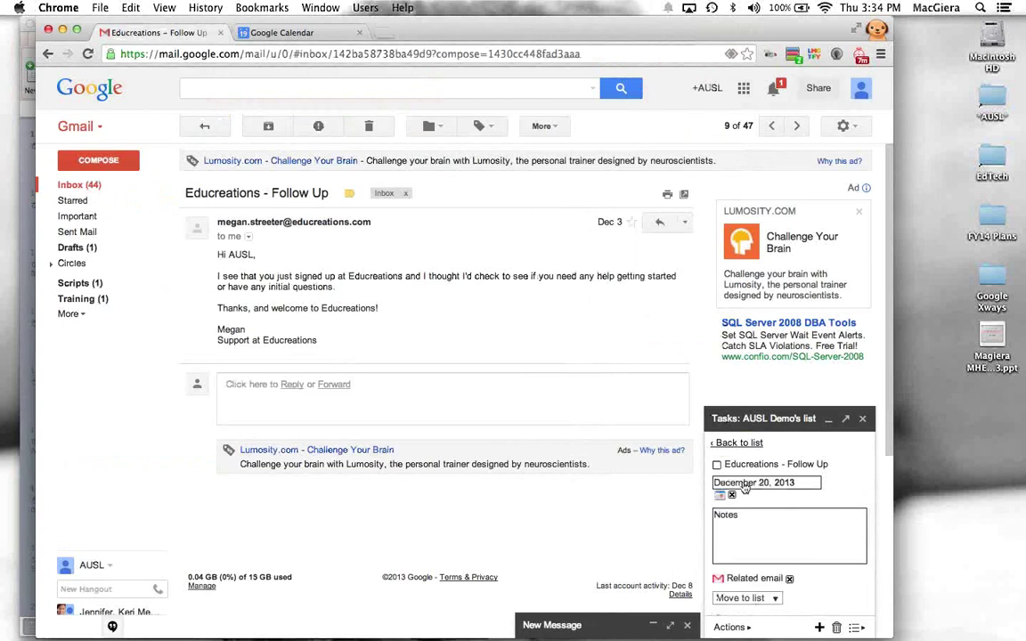
pyautogui.click(737, 443)
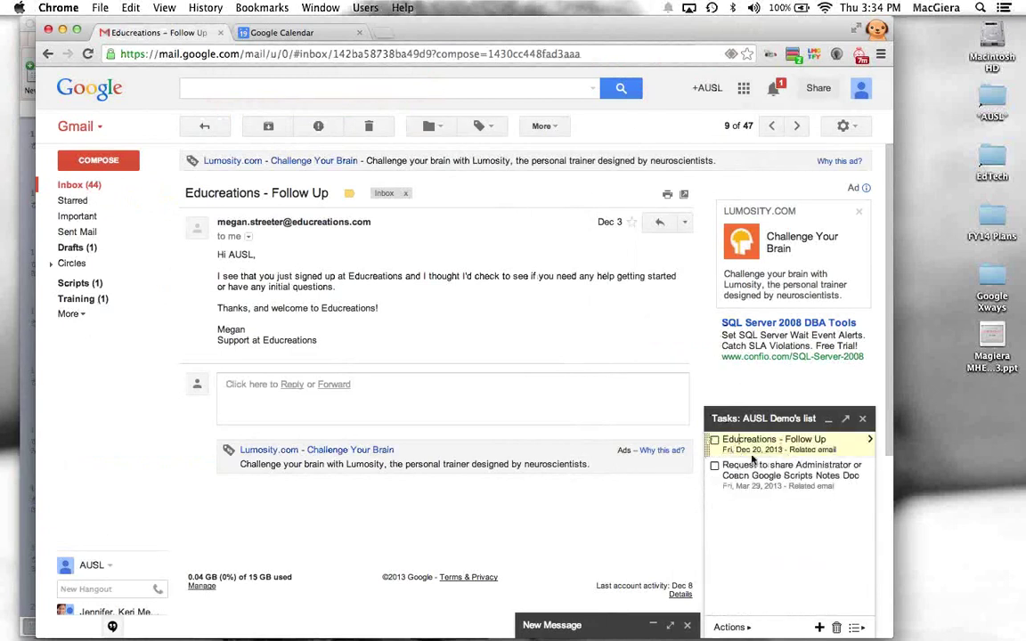
# Step: Show December 2013 in Google Calendar's month view at 100% zoom
pyautogui.click(309, 33)
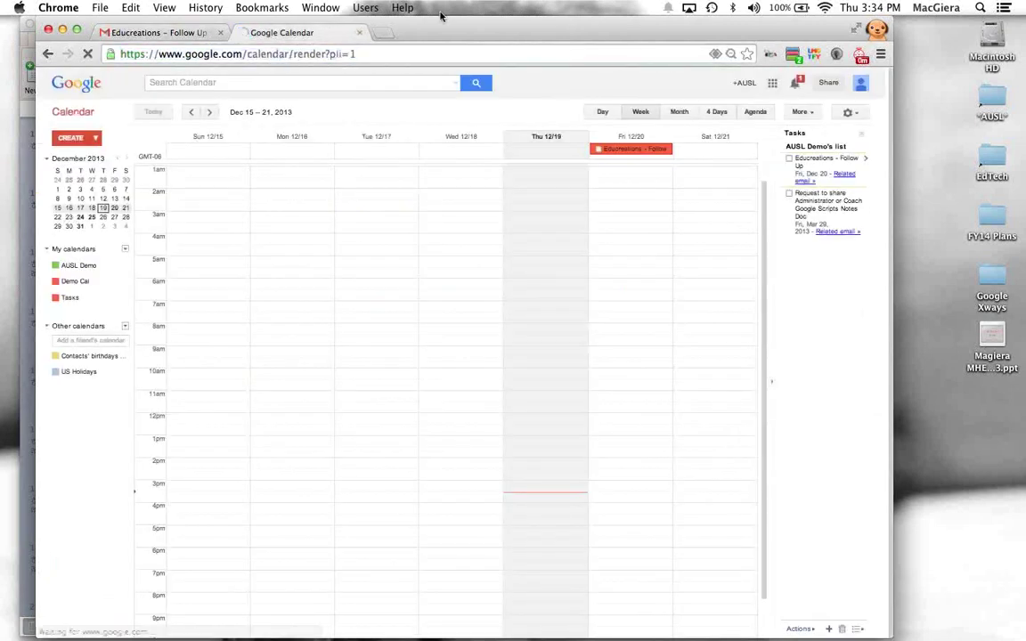
pyautogui.click(688, 111)
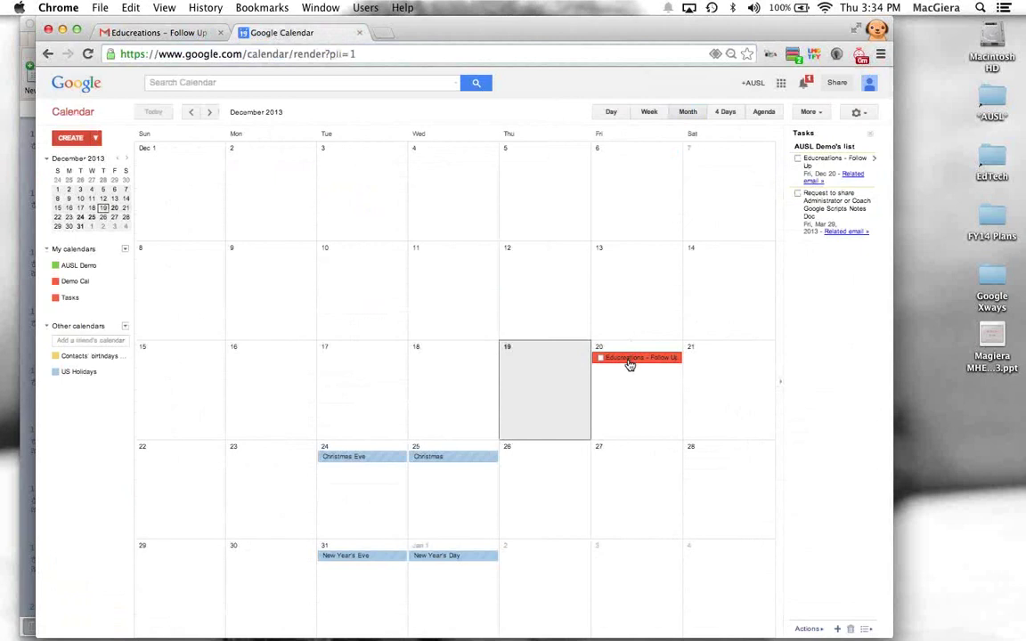
pyautogui.press('super+minus')
pyautogui.press('super+plus')
# Step: Open the Dec 20 Educreations task and its related email in a new Gmail tab
pyautogui.click(614, 374)
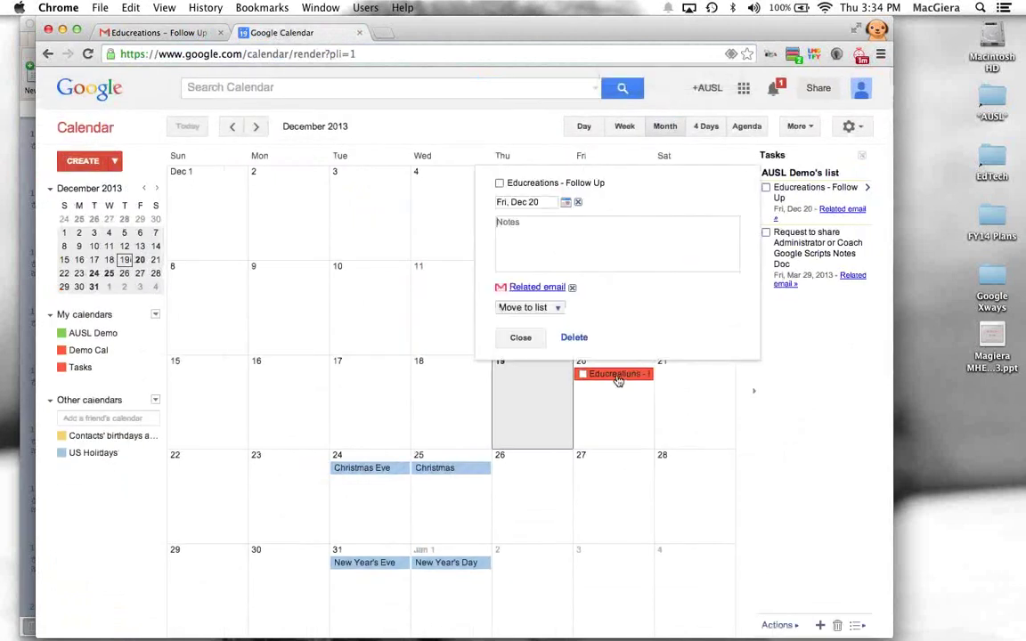
pyautogui.moveTo(508, 184); pyautogui.dragTo(605, 182)
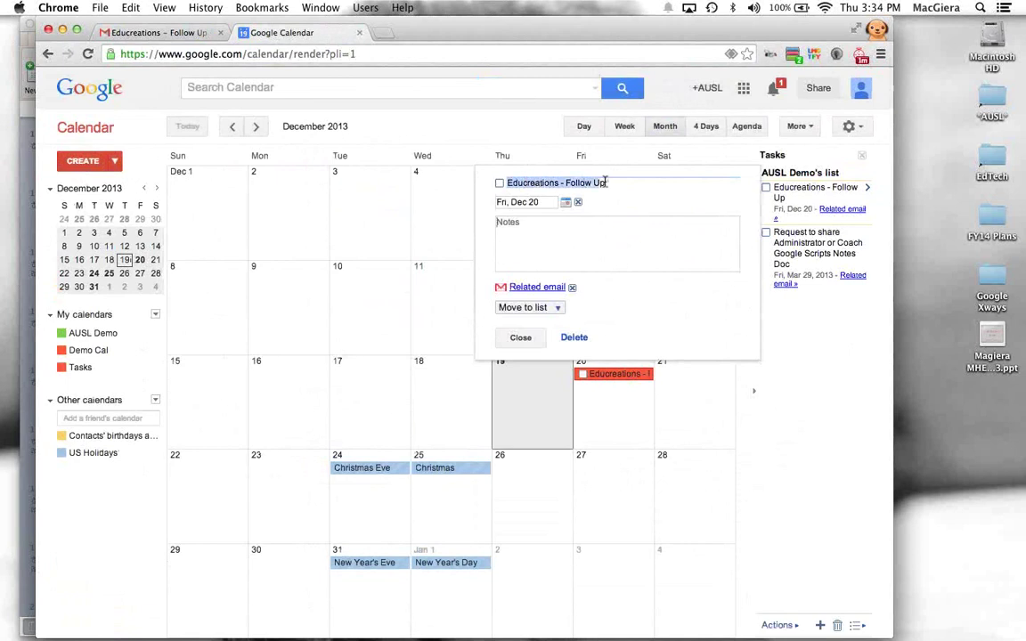
pyautogui.click(522, 125)
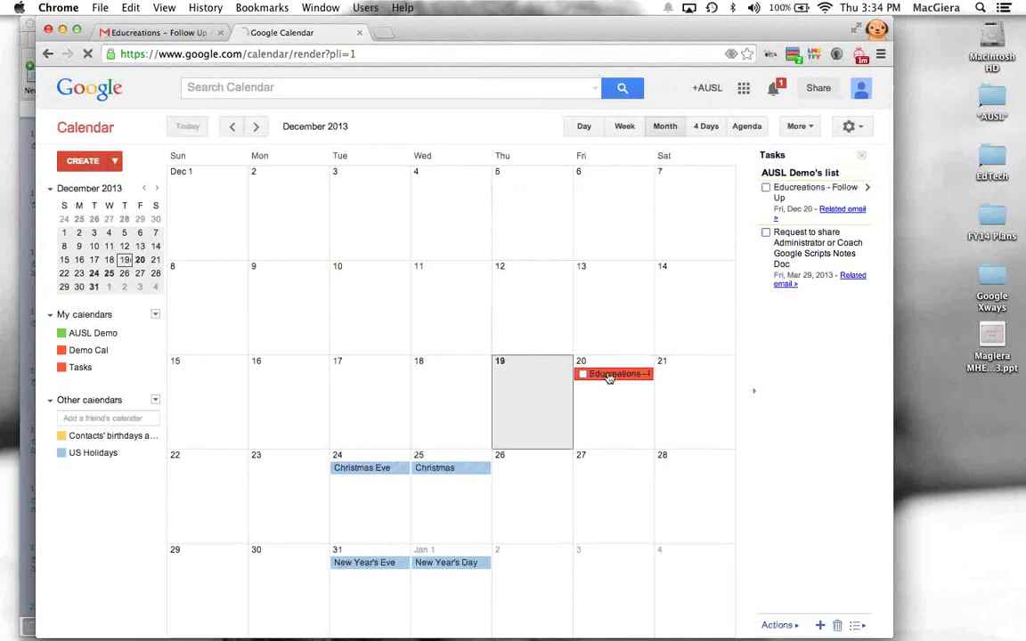
pyautogui.click(588, 374)
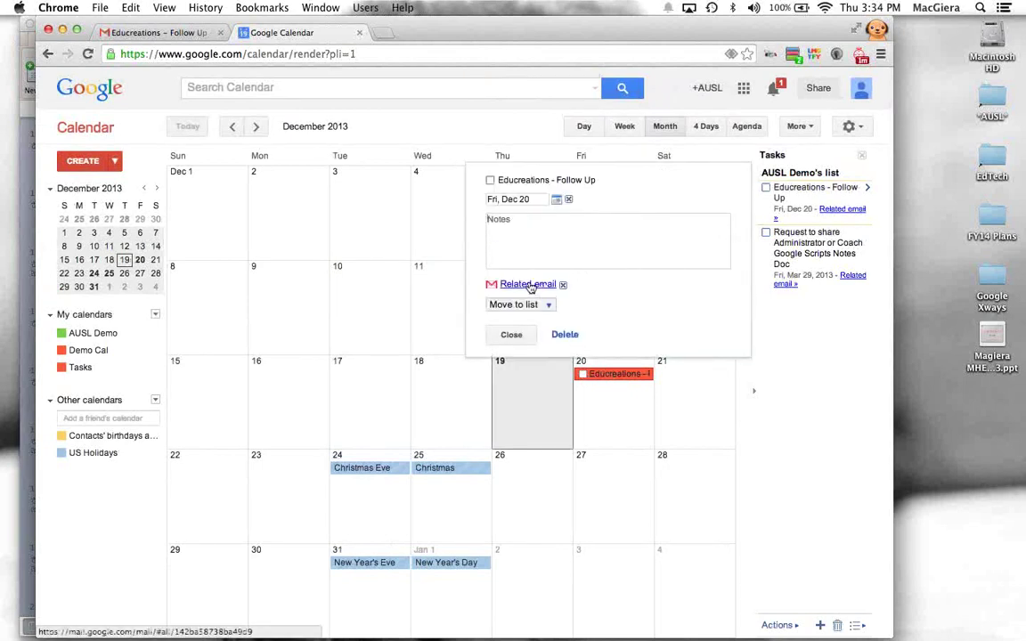
pyautogui.click(528, 285)
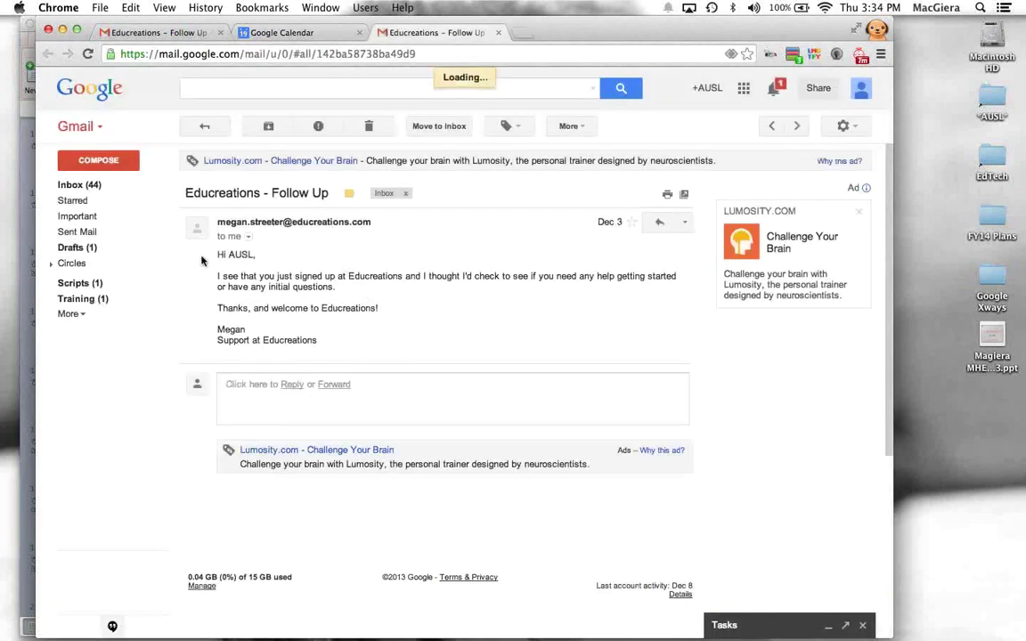
# Step: Archive the 'Educreations - Follow Up' email, leaving 46 inbox conversations
pyautogui.moveTo(334, 307); pyautogui.dragTo(319, 341)
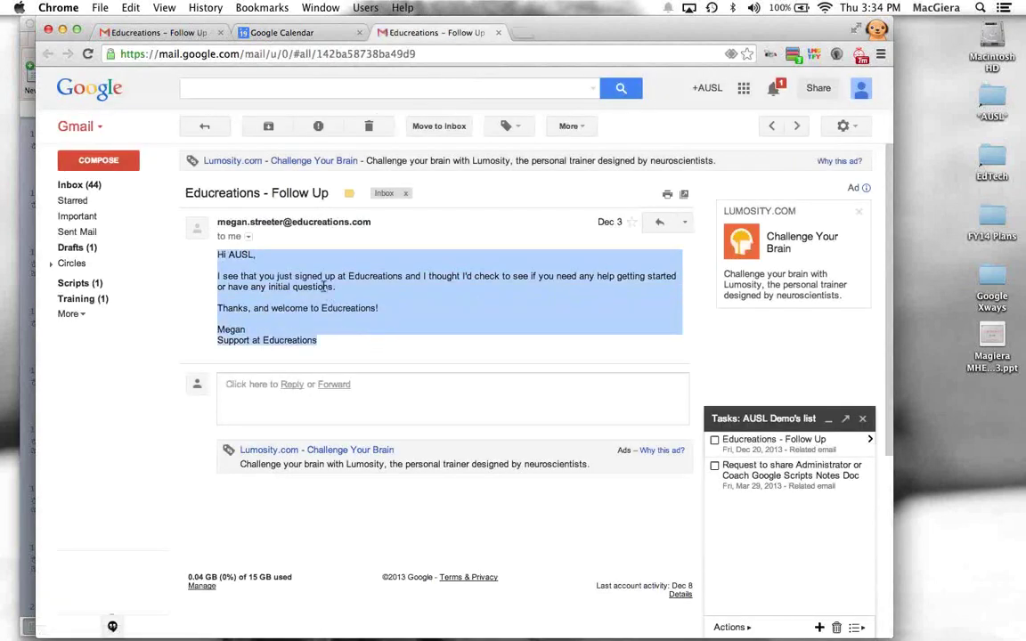
pyautogui.click(323, 285)
pyautogui.click(161, 32)
pyautogui.click(262, 132)
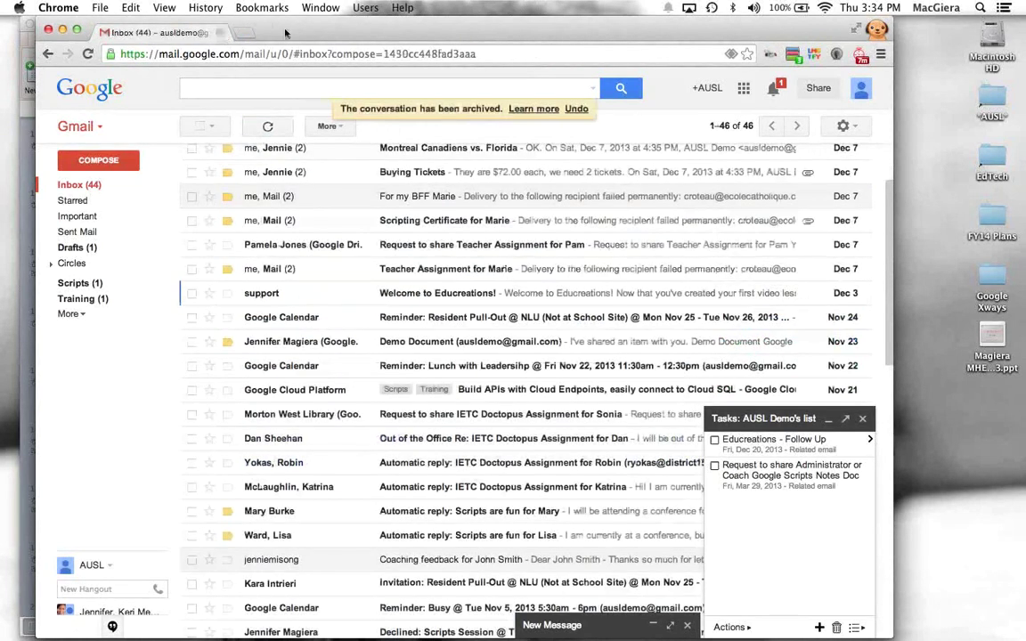
# Step: Close the tasks panel and empty draft, then open the 'Invitation: Lunch with Leadership' email
pyautogui.moveTo(285, 33); pyautogui.dragTo(268, 60)
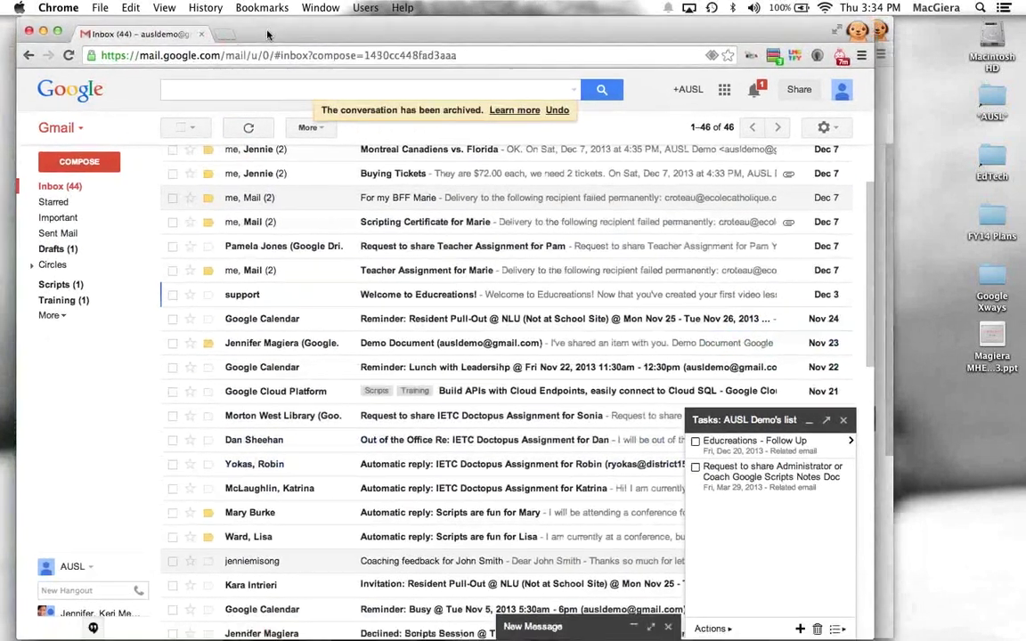
pyautogui.click(843, 419)
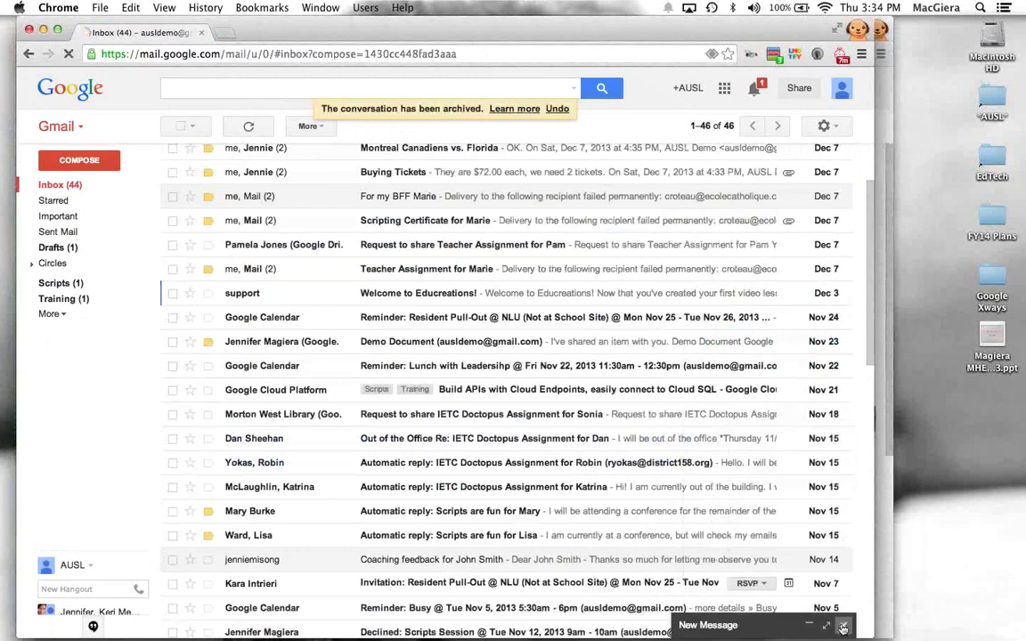
pyautogui.click(842, 625)
pyautogui.scroll(-10, 411, 395)
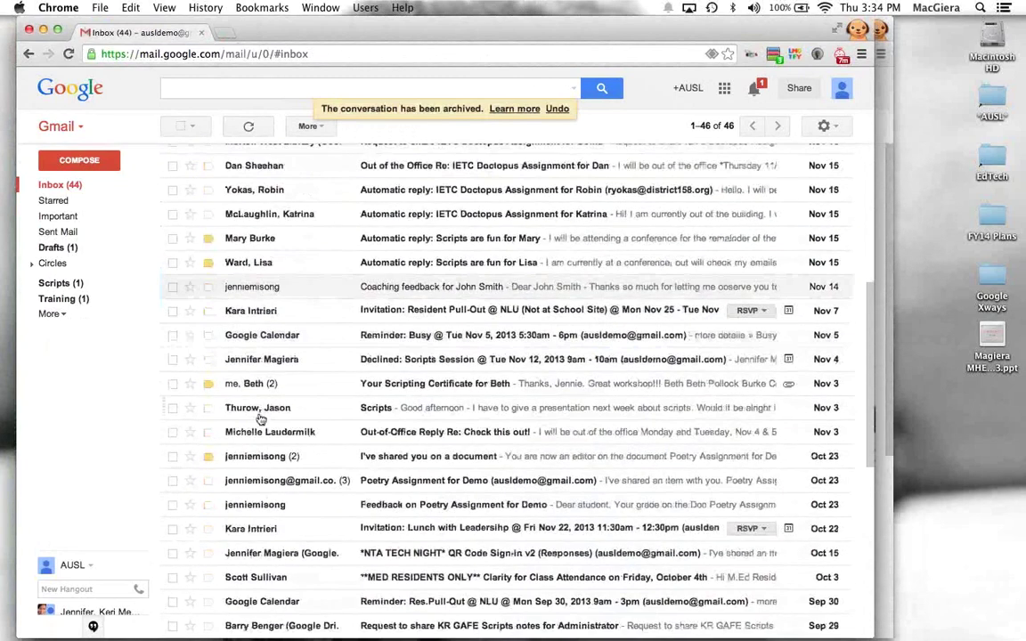
pyautogui.scroll(-2, 261, 414)
pyautogui.scroll(-3, 260, 418)
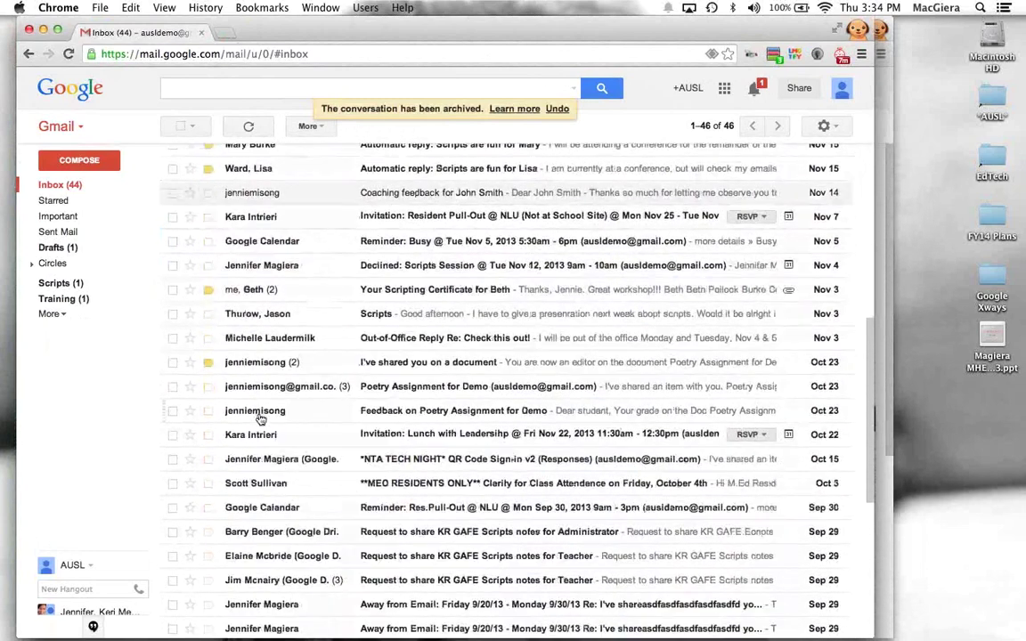
pyautogui.scroll(-2, 254, 412)
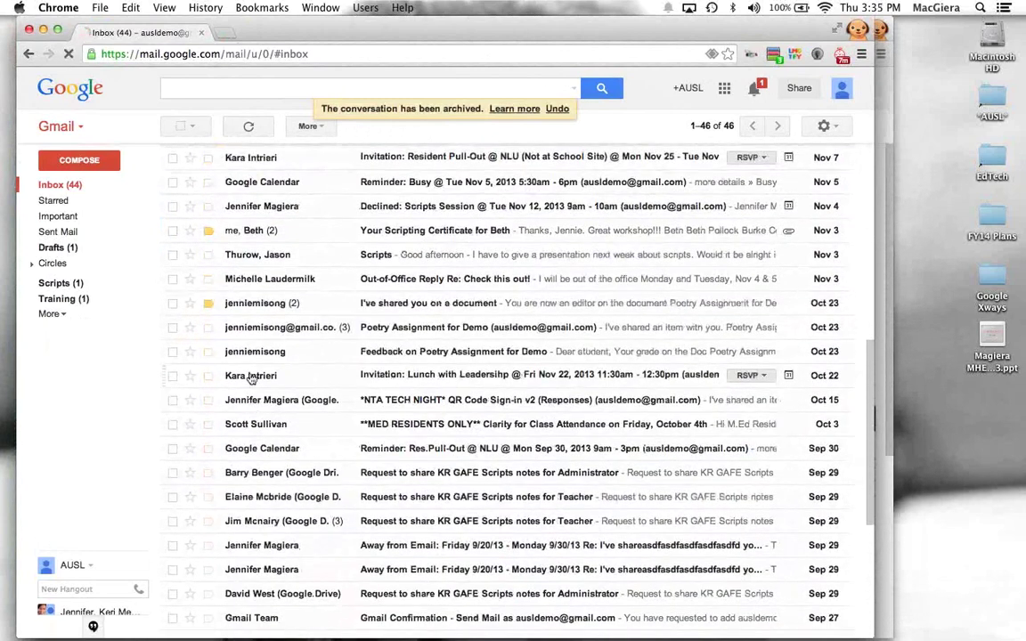
pyautogui.click(252, 376)
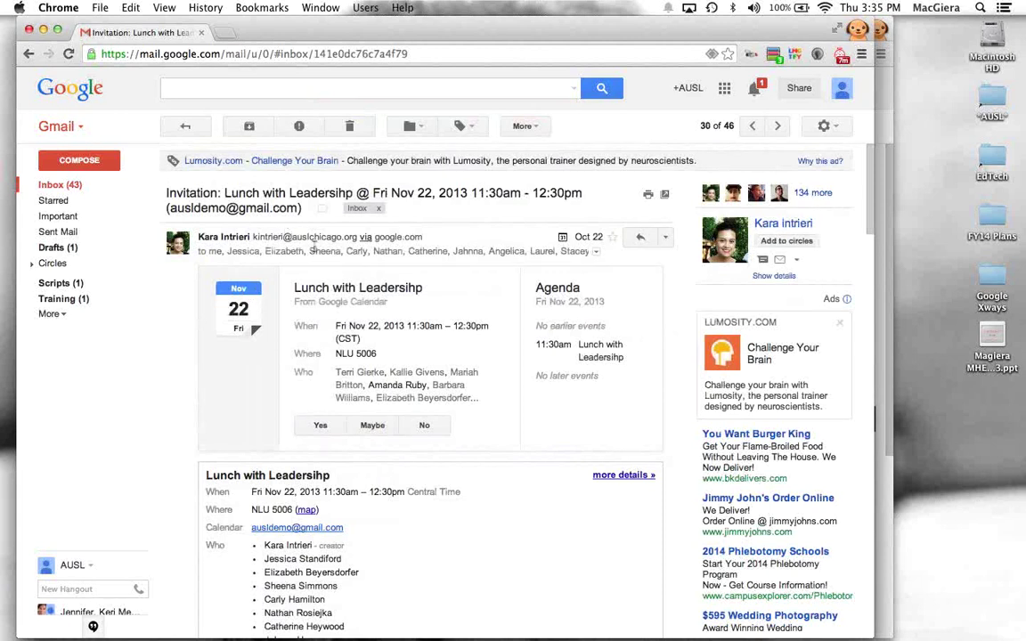
# Step: Add the invitation to Tasks and retitle it 'Prepare for Leadership Lunch'
pyautogui.click(183, 125)
pyautogui.hotkey('shift', 't')
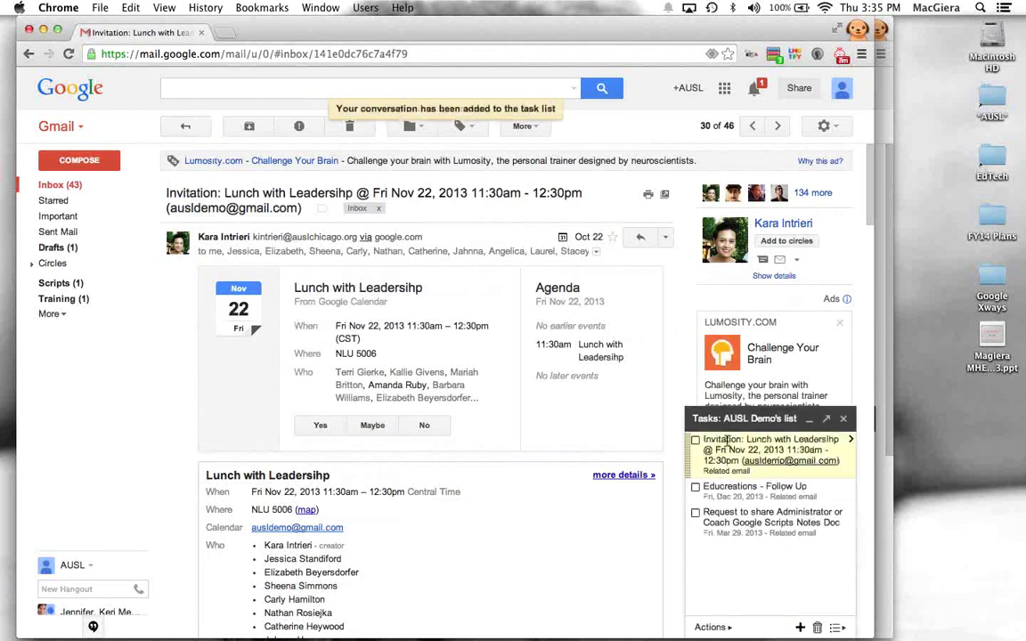
pyautogui.tripleClick(728, 441)
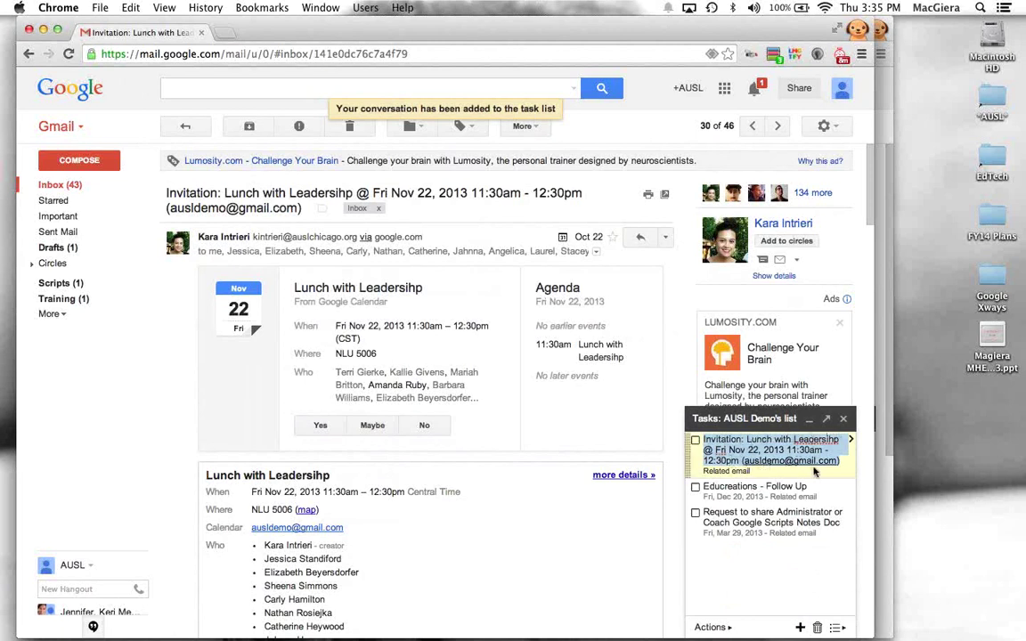
pyautogui.write('Prepare for Leadership Lunch')
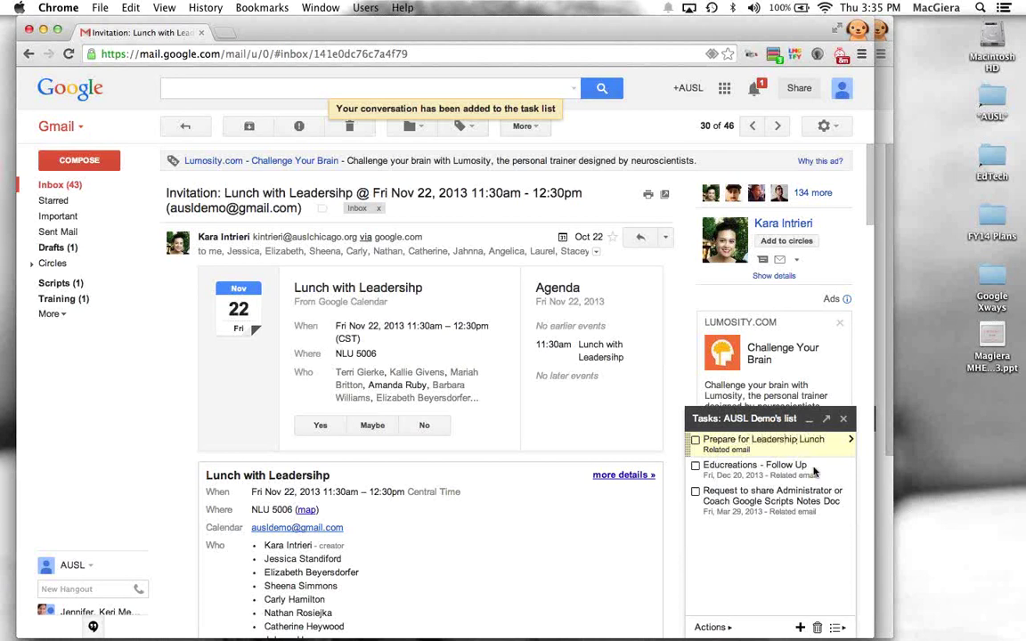
# Step: Set the 'Prepare for Leadership Lunch' task's due date to Dec 26, 2013
pyautogui.hotkey('shift', 'Return')
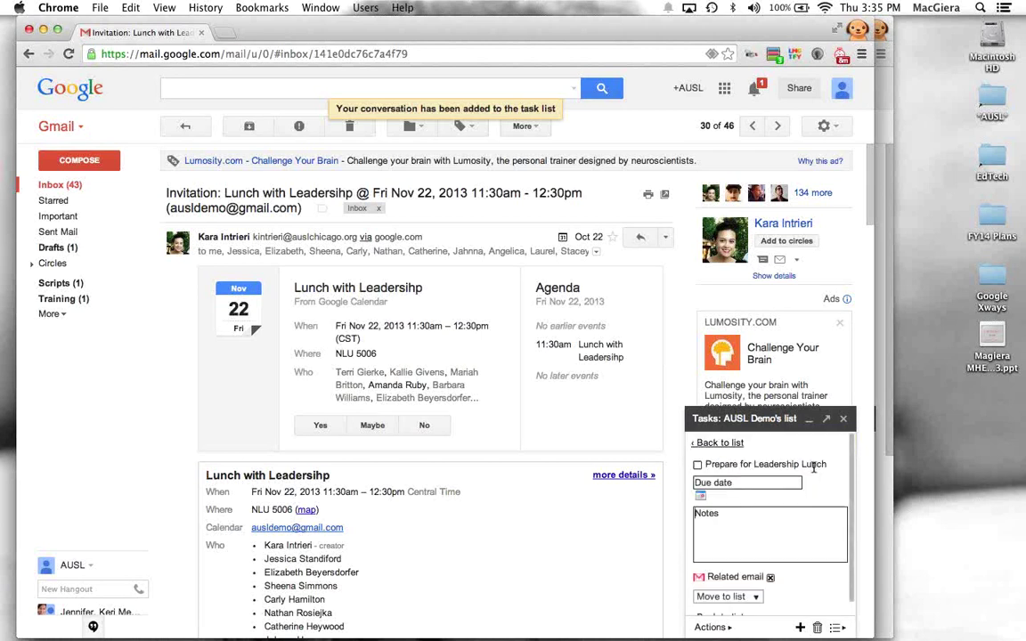
pyautogui.click(739, 483)
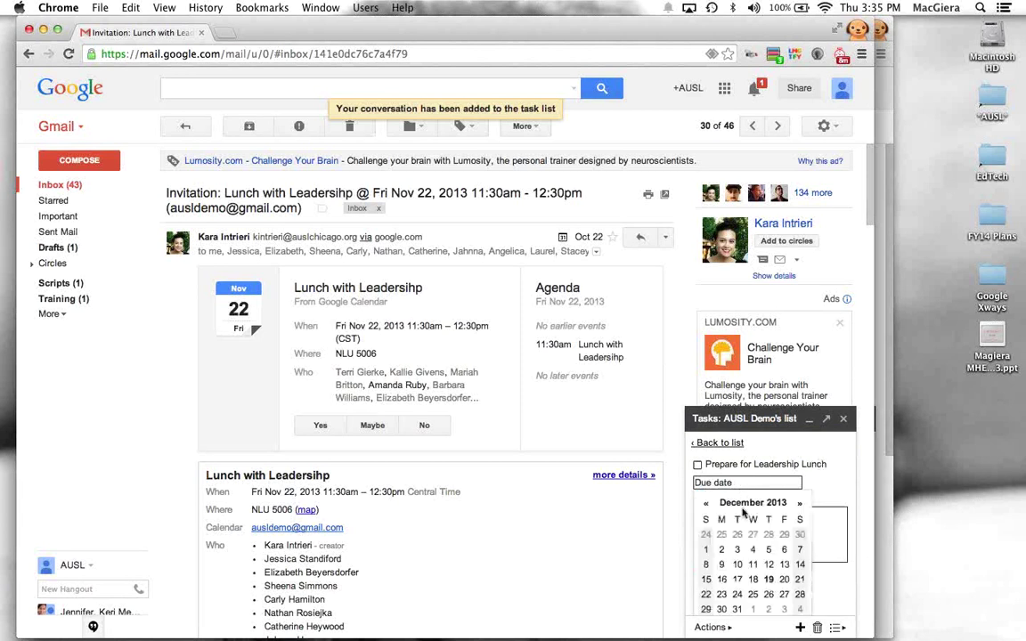
pyautogui.click(766, 620)
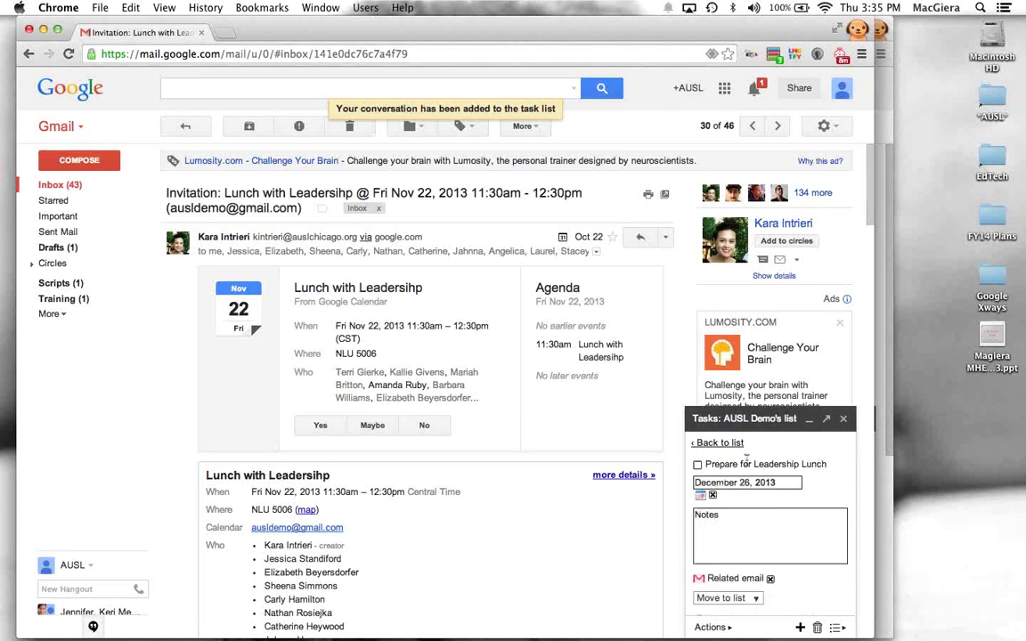
pyautogui.click(720, 443)
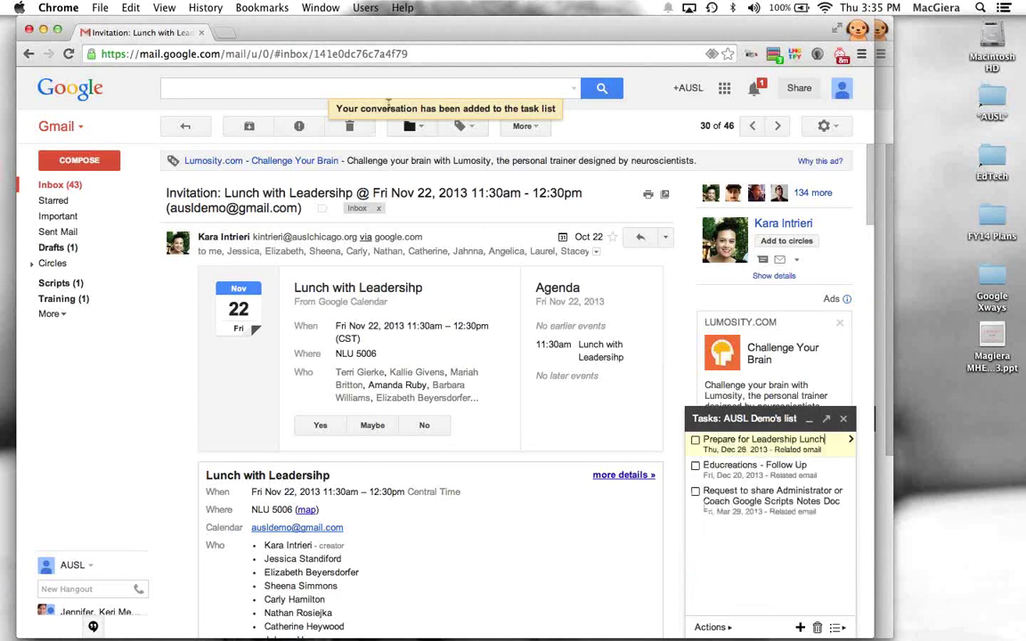
# Step: Load Google Calendar in a new browser tab
pyautogui.click(227, 33)
pyautogui.write('calendar/render')
pyautogui.press('Return')
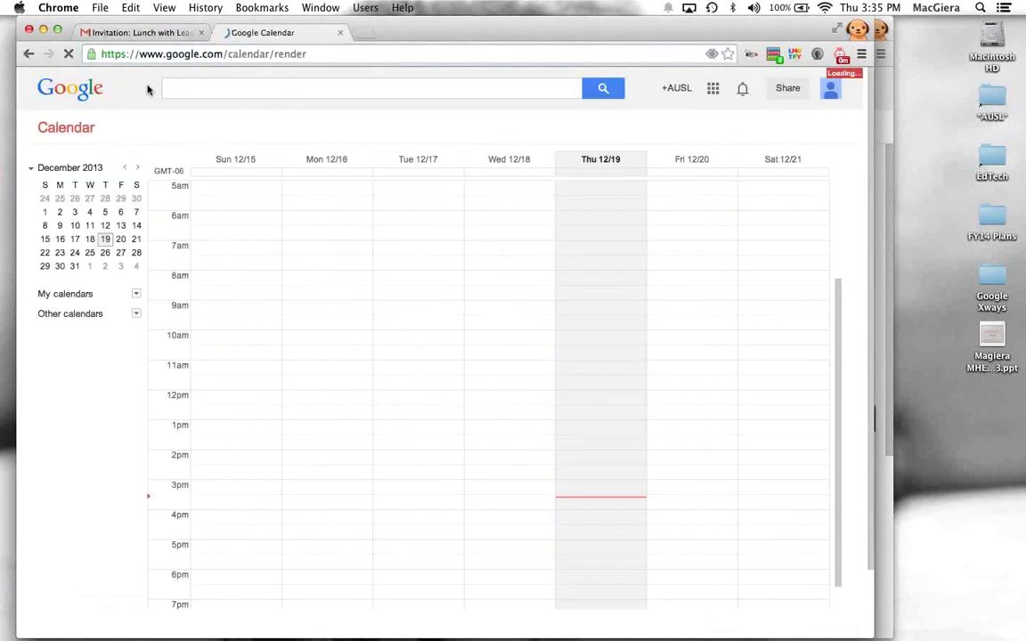
# Step: Show December 2013 month view and inspect the Dec 26 'Prepare for Leadership Lunch' task
pyautogui.click(647, 128)
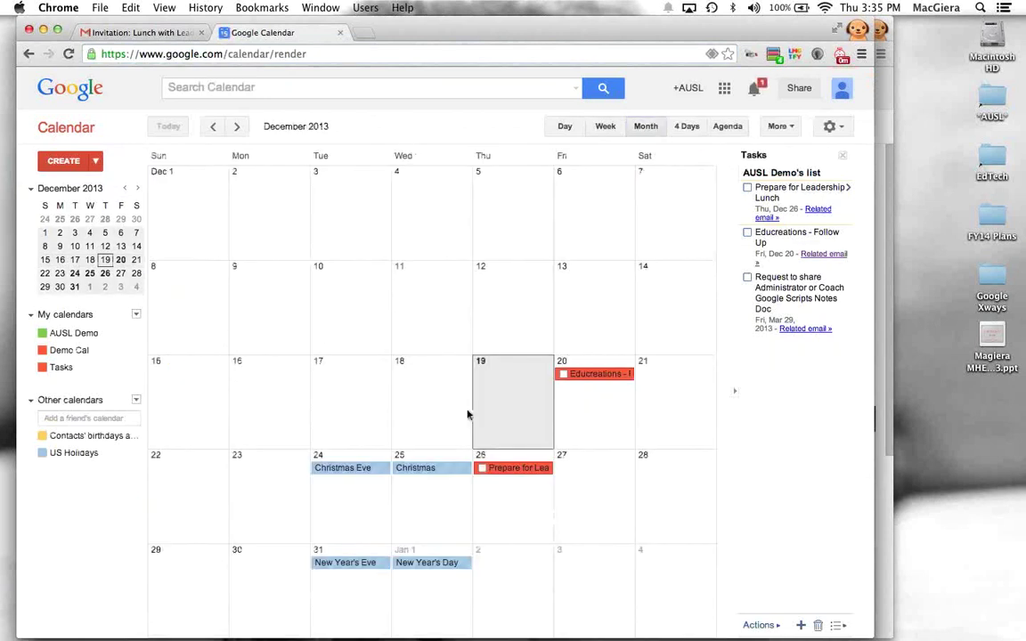
pyautogui.click(513, 473)
pyautogui.moveTo(401, 276); pyautogui.dragTo(519, 274)
pyautogui.click(505, 469)
pyautogui.click(483, 468)
pyautogui.click(482, 468)
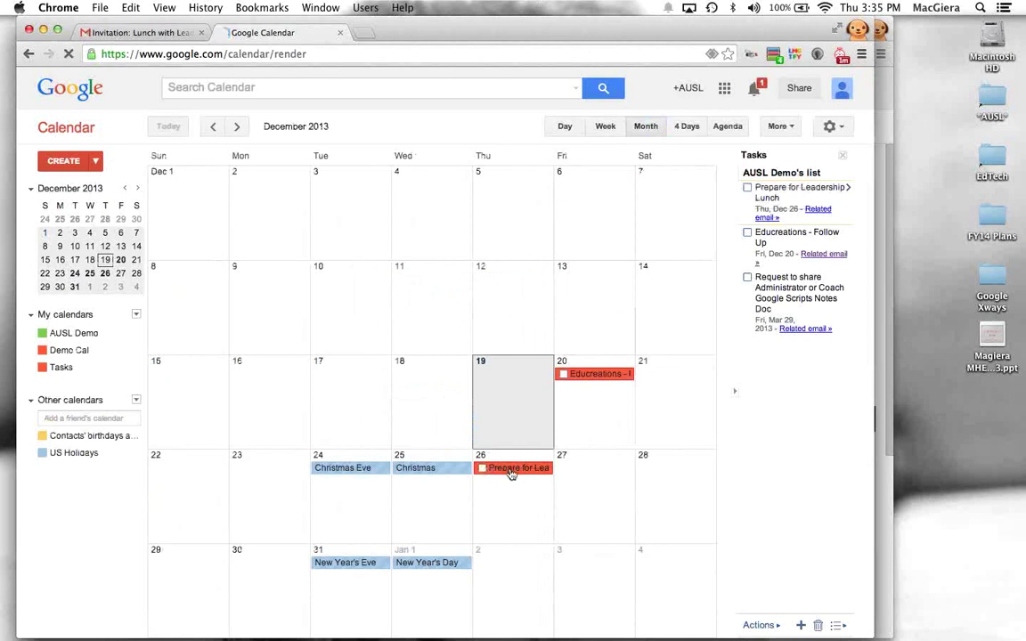
# Step: Check the Dec 26 task's related email, then return to the invitation in Gmail
pyautogui.click(512, 471)
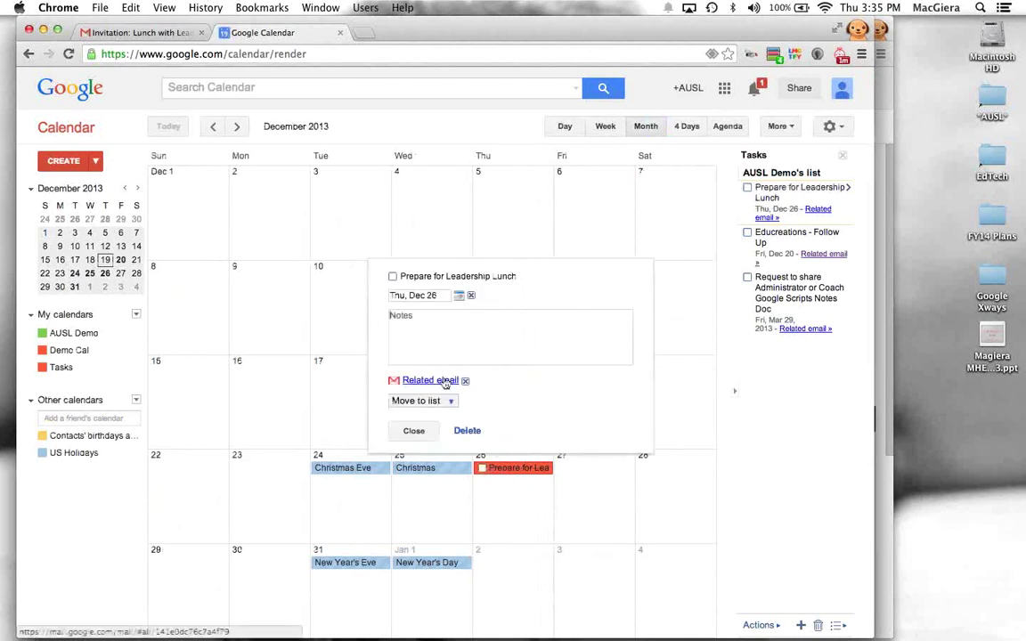
pyautogui.click(443, 381)
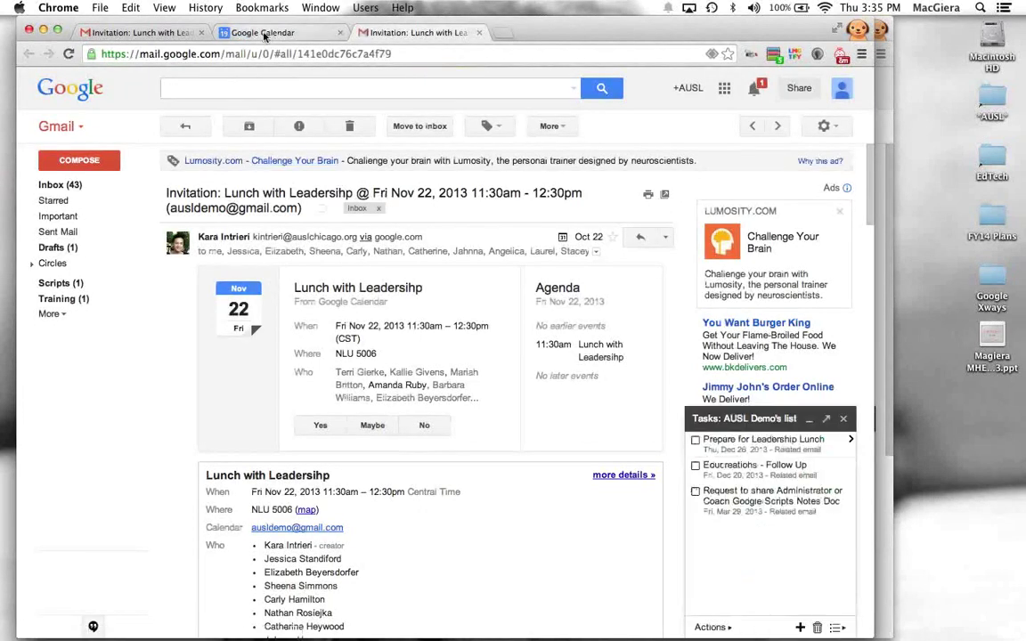
pyautogui.click(265, 34)
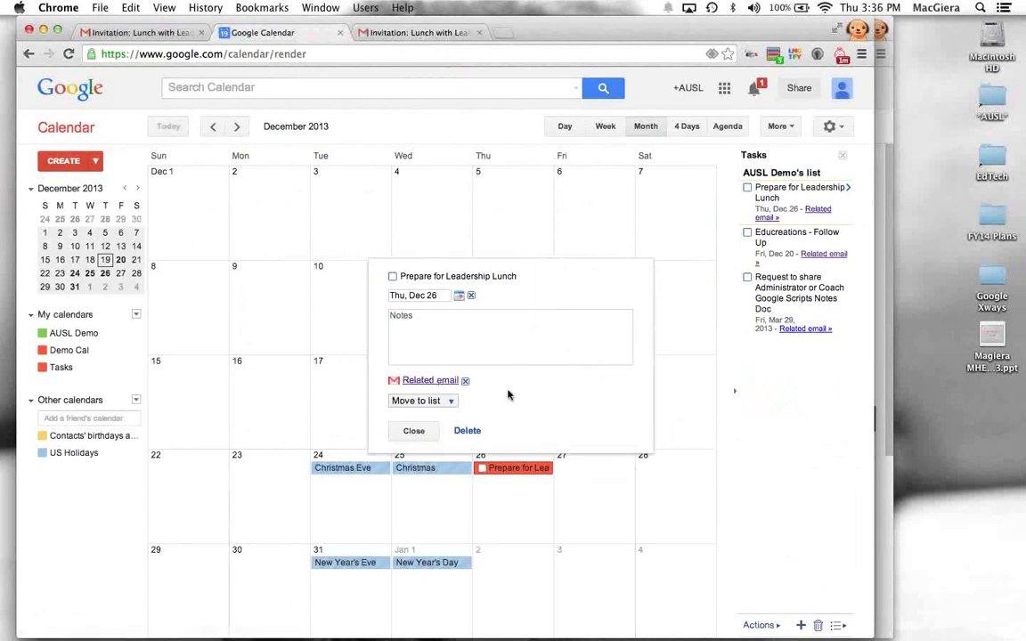
pyautogui.click(413, 431)
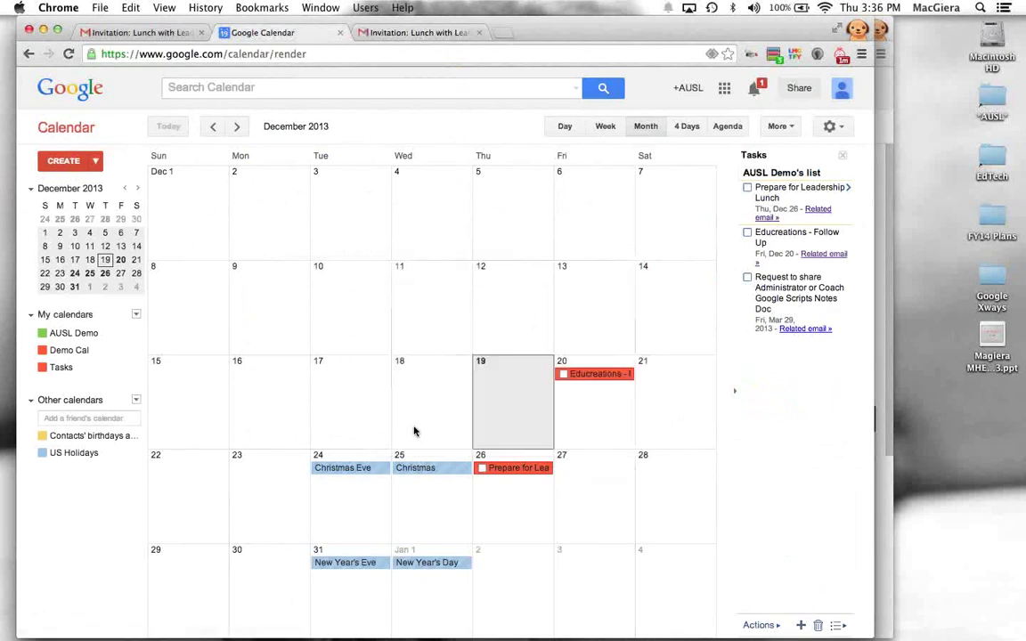
pyautogui.click(92, 34)
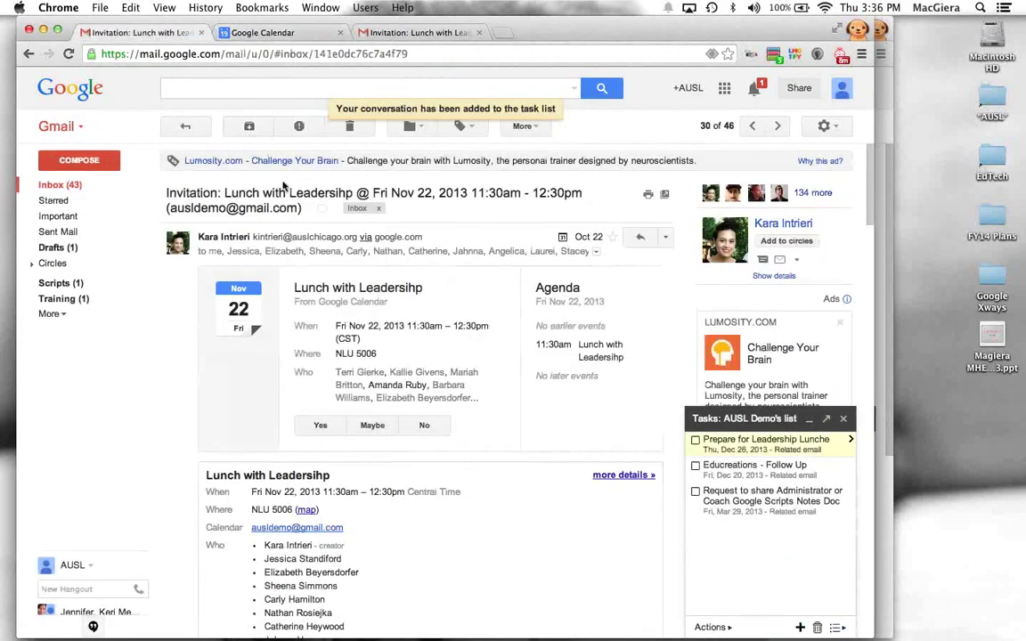
# Step: Archive the Lunch with Leadership invitation with E, leaving 45 inbox conversations, and return to Calendar
pyautogui.press('e')
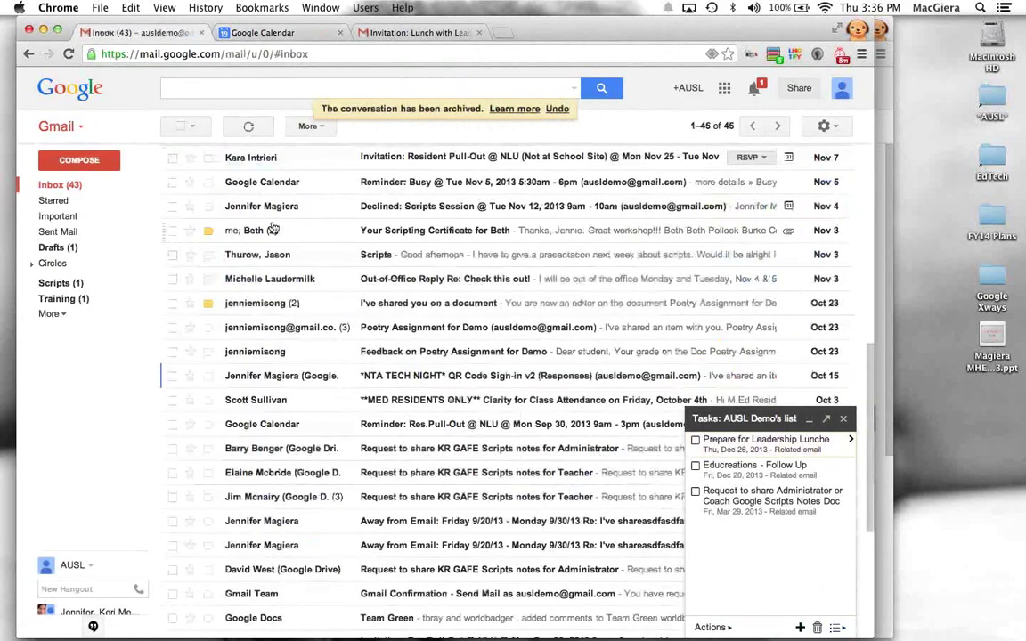
pyautogui.scroll(-4, 272, 229)
pyautogui.scroll(-2, 273, 229)
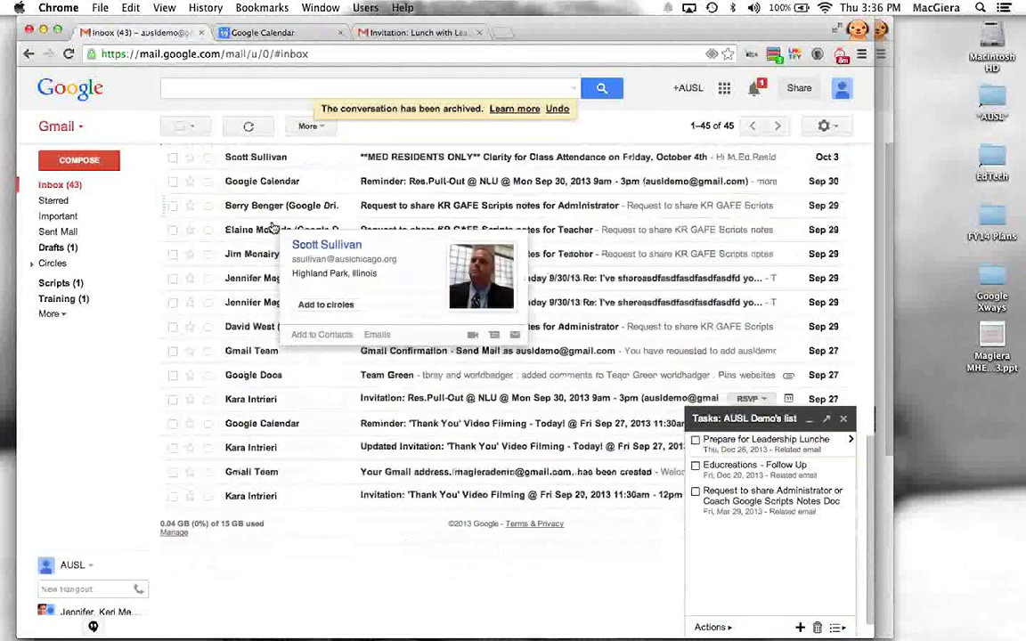
pyautogui.click(267, 32)
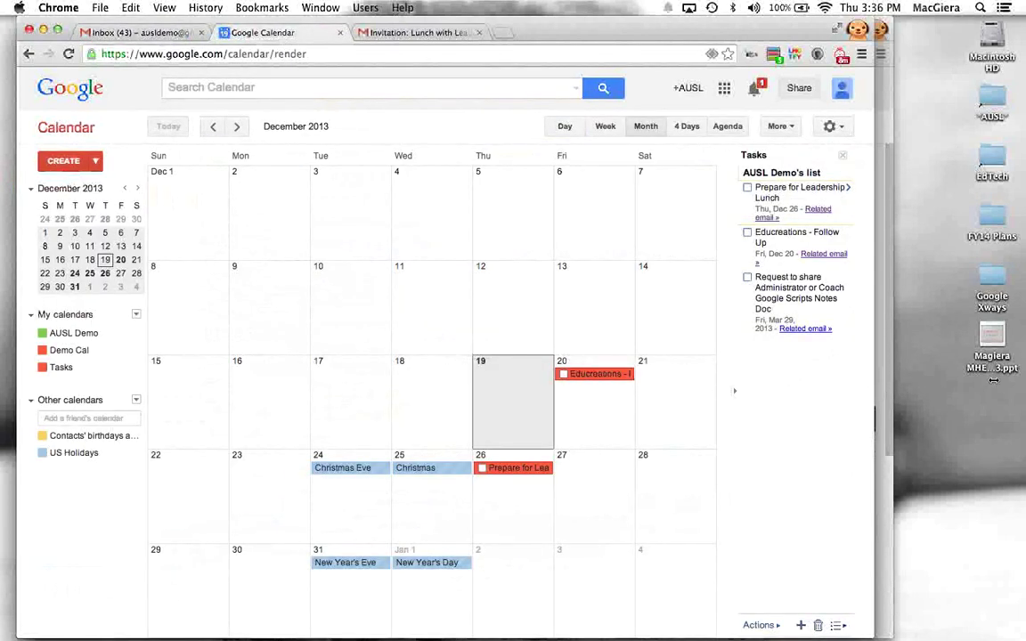
pyautogui.moveTo(992, 380); pyautogui.dragTo(1024, 383)
# Step: Move 'Prepare for Leadership Lunch' to Dec 27, keeping 'Educreations - Follow Up' on Dec 20
pyautogui.click(613, 471)
pyautogui.click(603, 432)
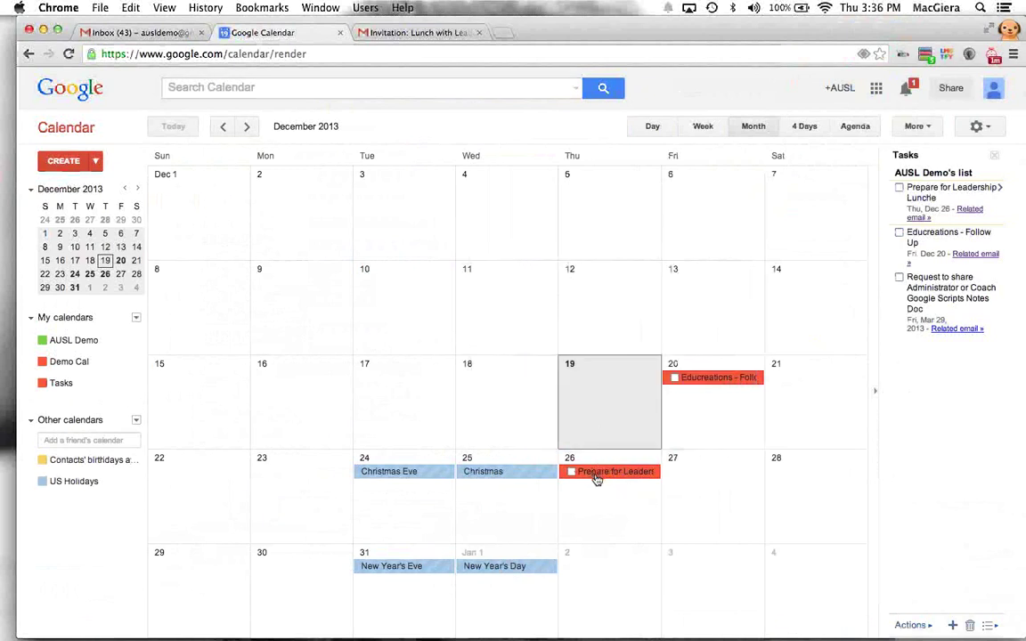
pyautogui.moveTo(596, 479); pyautogui.dragTo(701, 475)
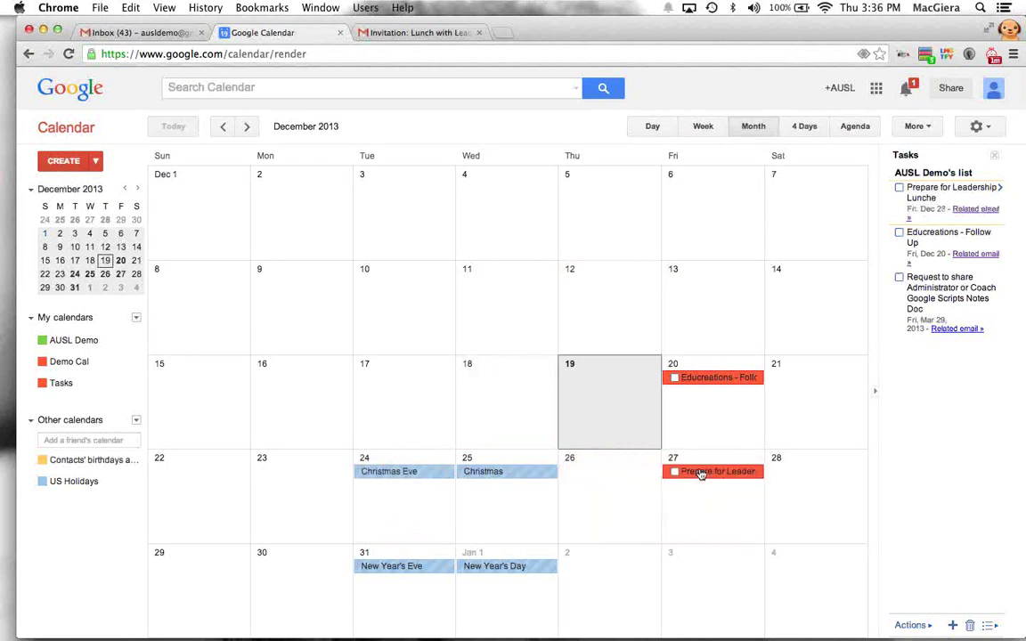
pyautogui.moveTo(686, 378); pyautogui.dragTo(298, 476)
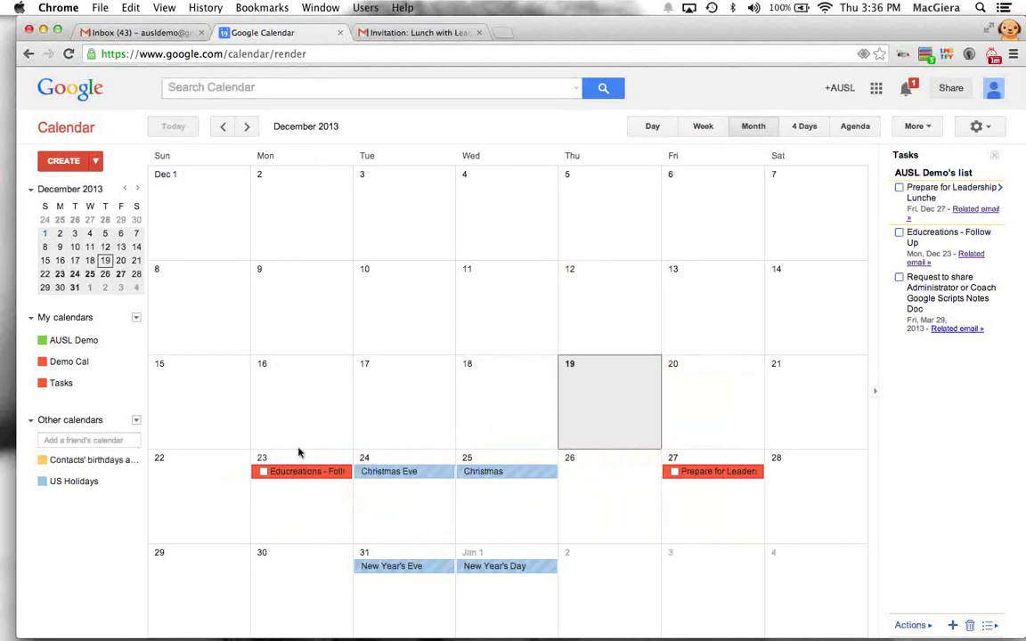
pyautogui.moveTo(299, 473); pyautogui.dragTo(728, 392)
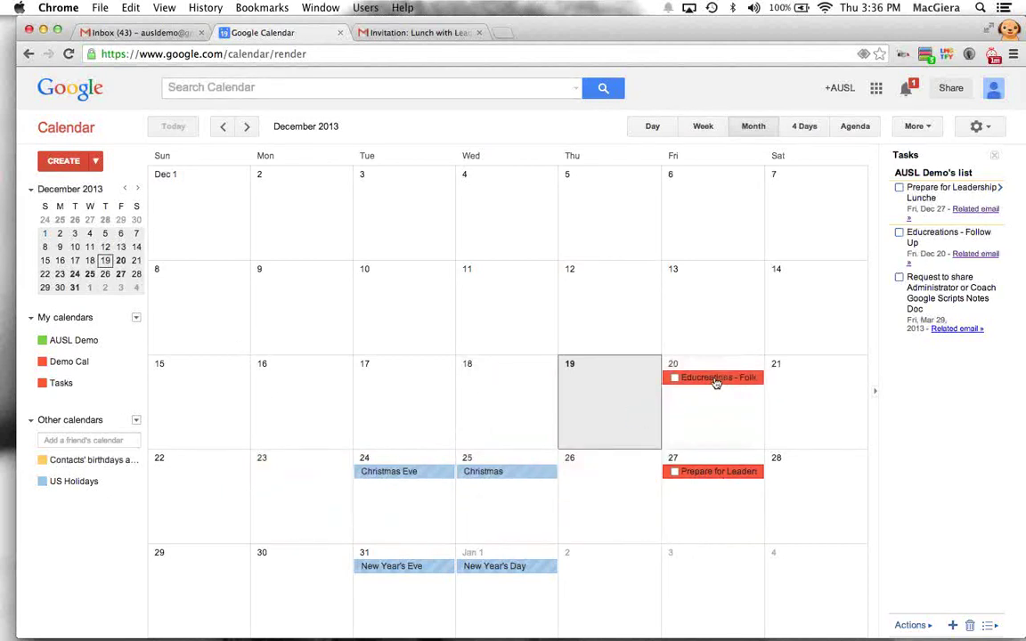
# Step: Add the note 'REference educreations app for this task' to the Educreations - Follow Up task
pyautogui.click(720, 379)
pyautogui.click(624, 253)
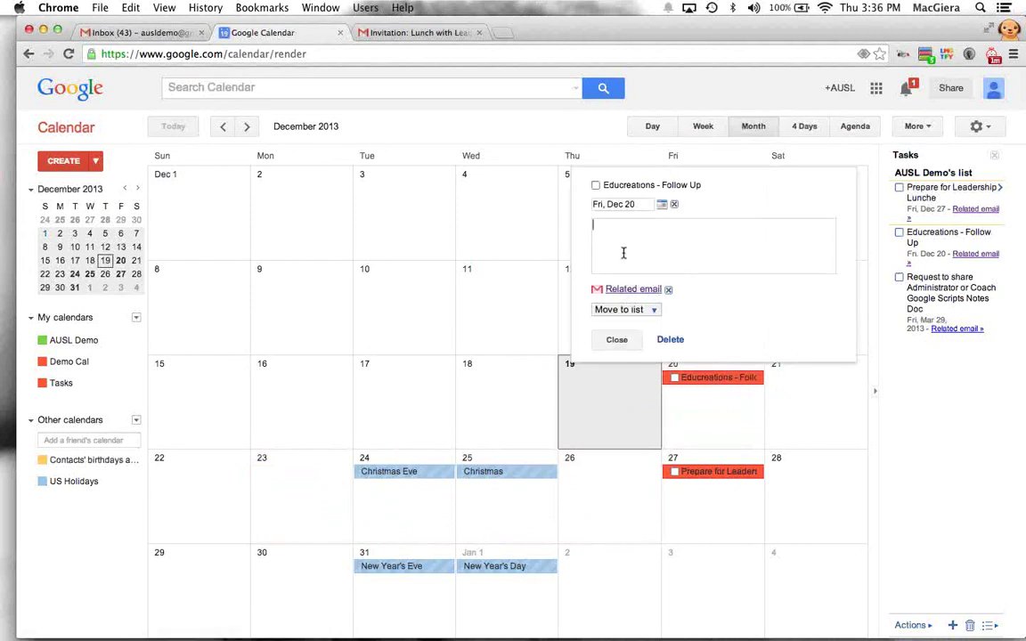
pyautogui.write('REference educreations app for this task')
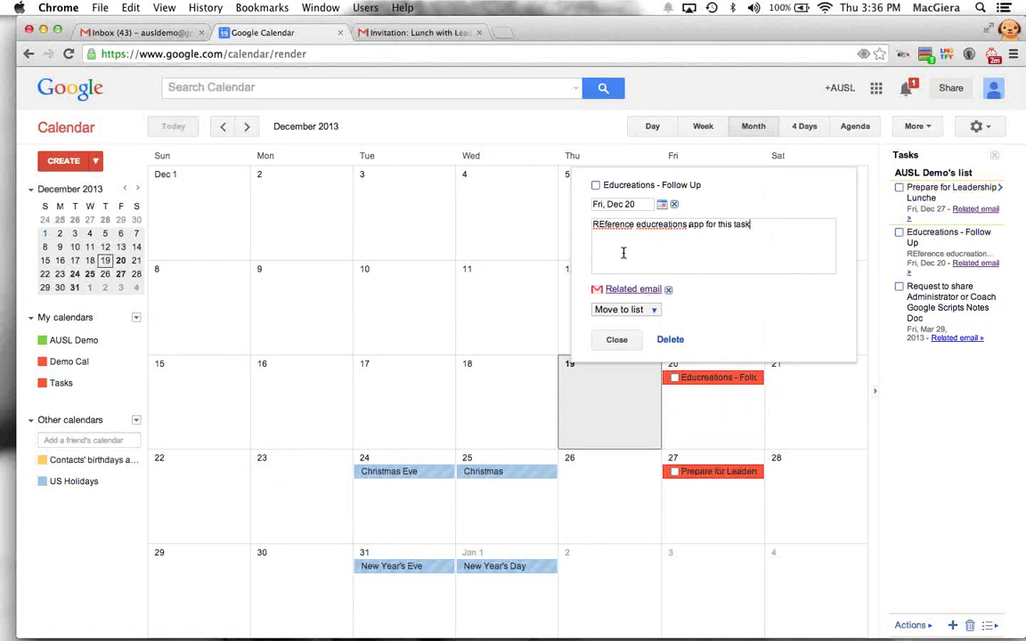
pyautogui.click(616, 339)
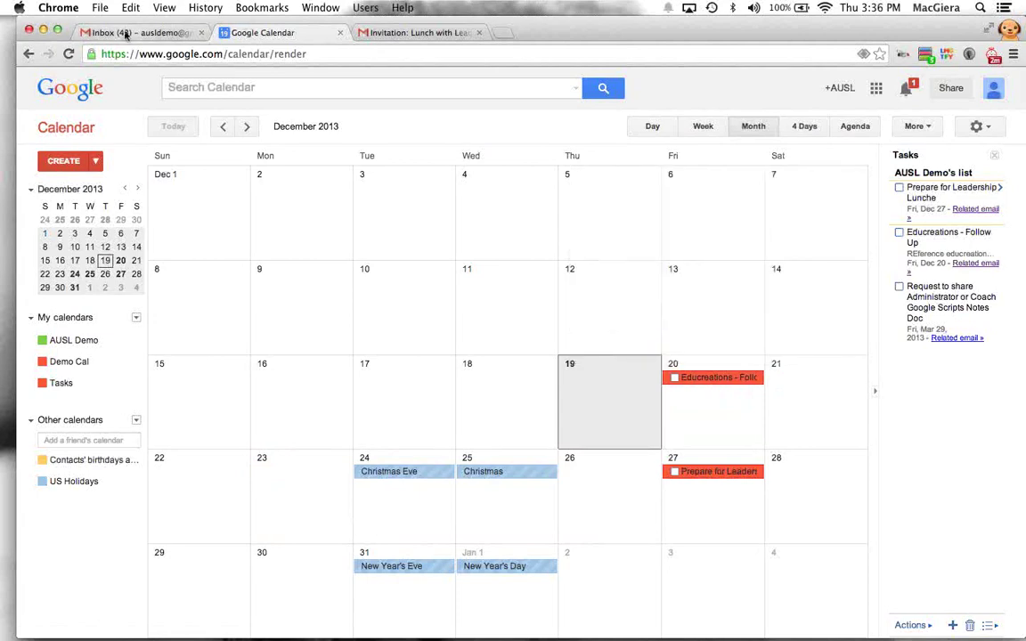
pyautogui.click(125, 32)
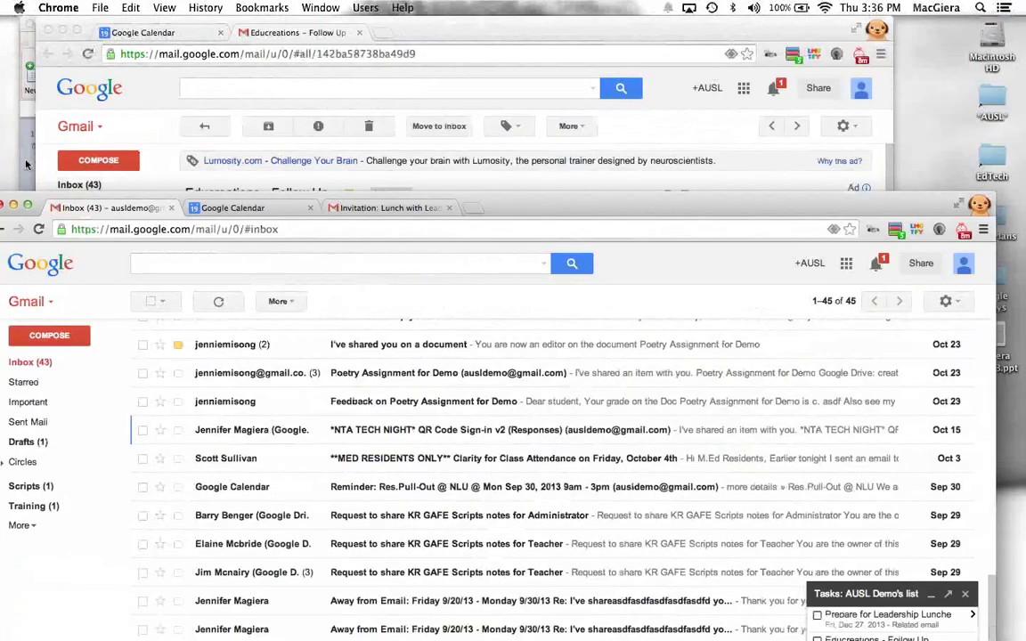
# Step: Start the PowerPoint slideshow and advance through slides 18–21 to the Google Tasks App Widget slide
pyautogui.click(26, 164)
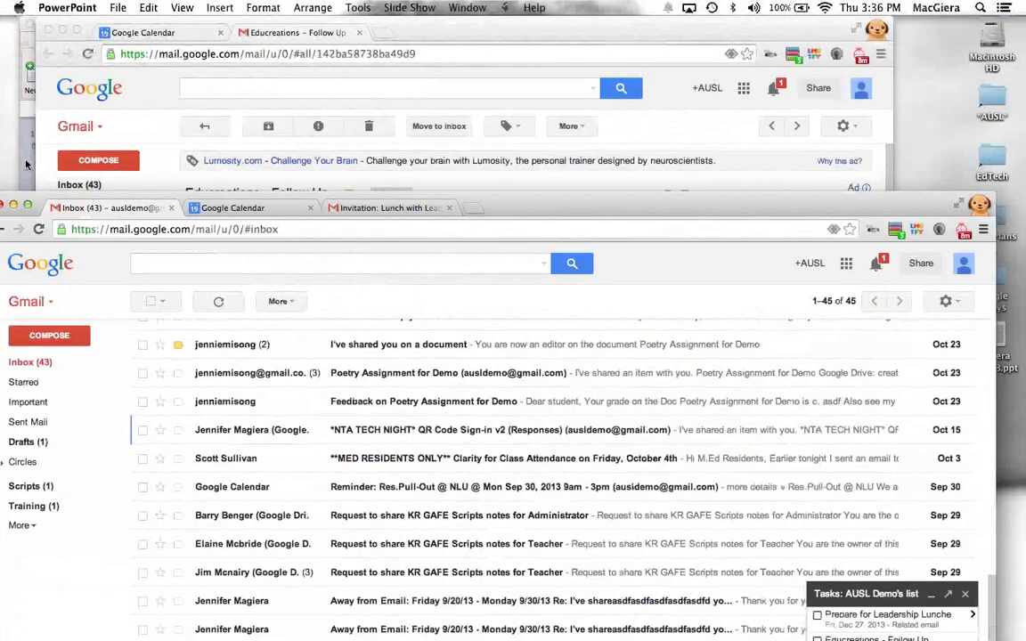
pyautogui.click(726, 79)
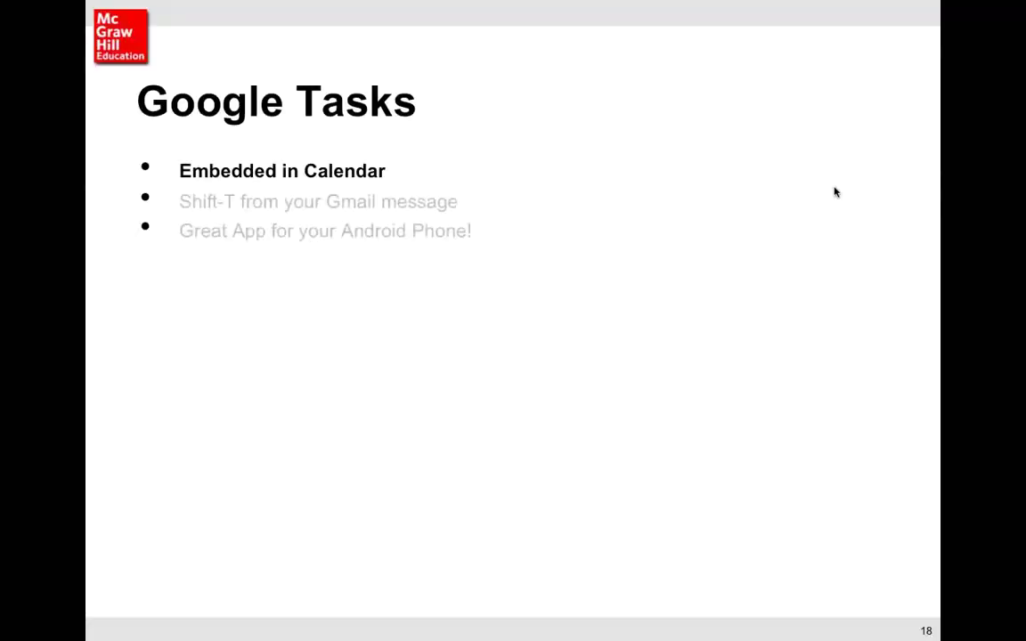
pyautogui.click(971, 309)
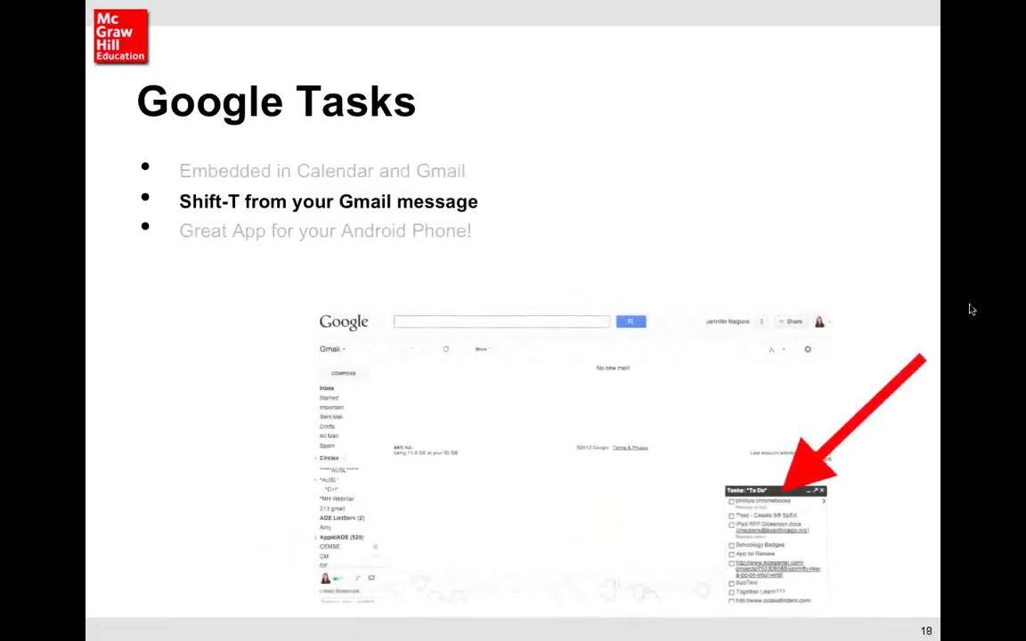
pyautogui.click(971, 309)
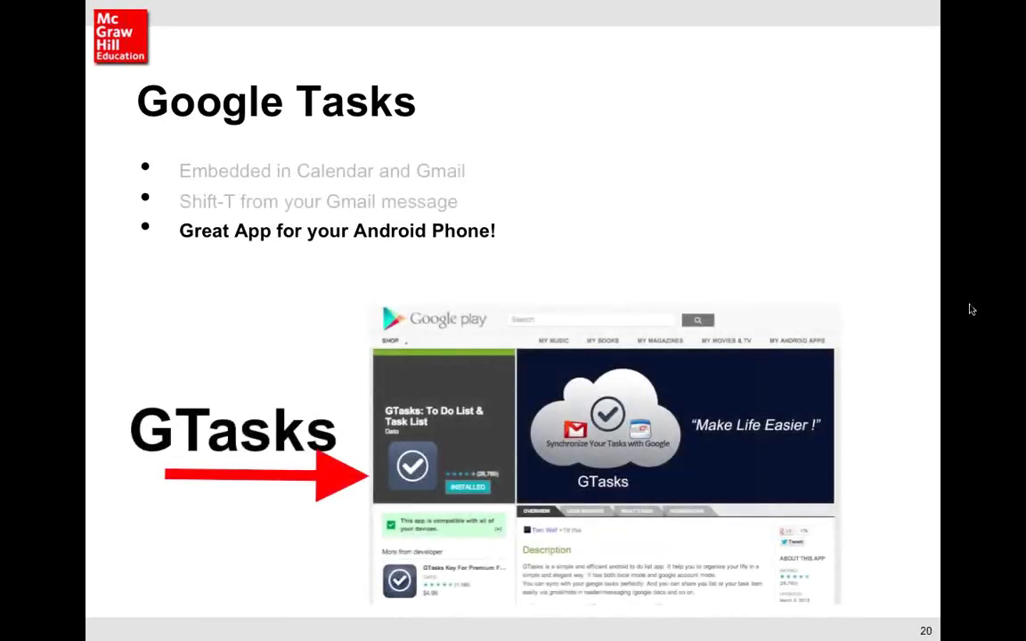
pyautogui.click(972, 309)
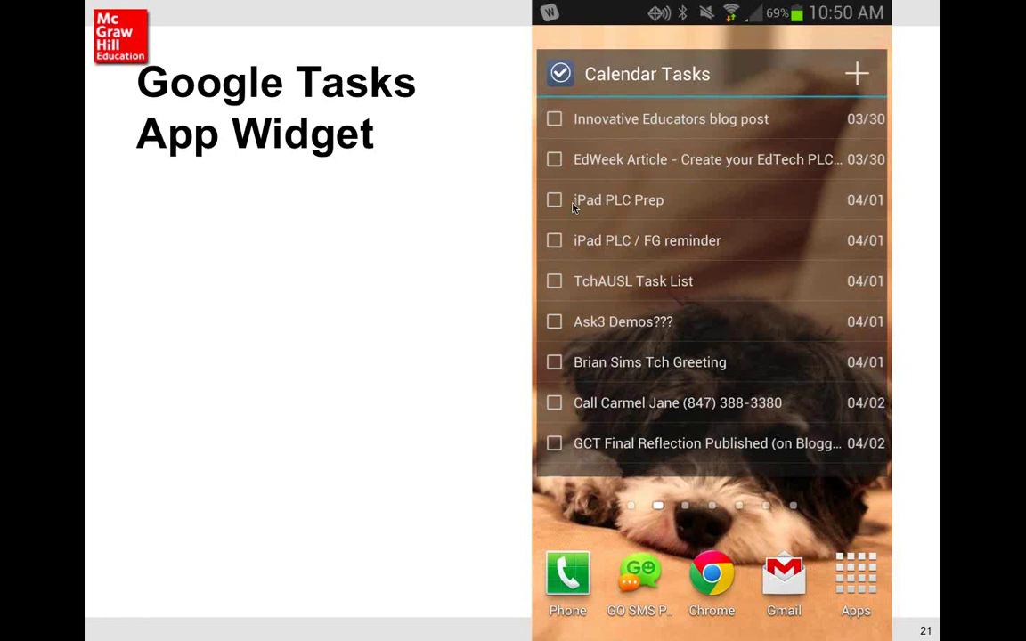
# Step: Advance to the Calendar Sharing and Appointments slide, end the slideshow, and return to Gmail
pyautogui.click(572, 206)
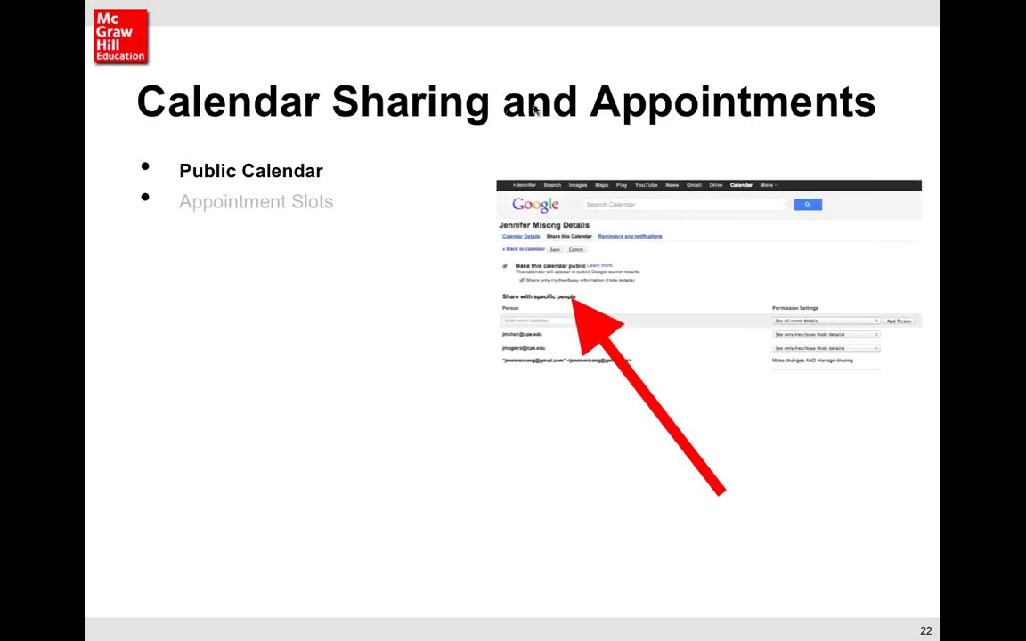
pyautogui.press('Escape')
pyautogui.press('super+Tab')
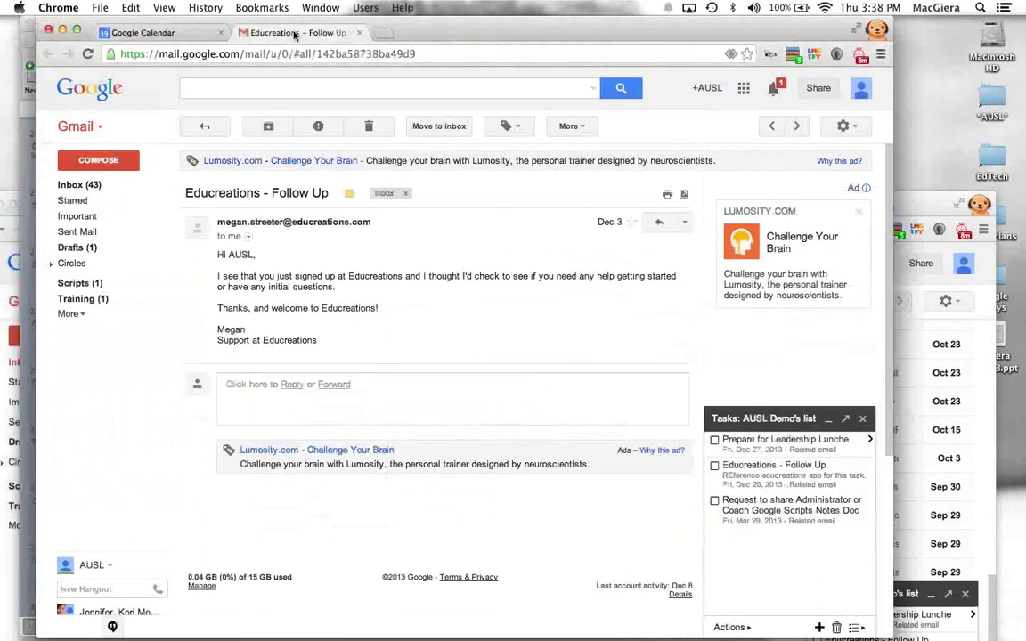
# Step: In Google Calendar, open and dismiss quick-add entries for December 21, 19 and 28 without saving
pyautogui.click(183, 33)
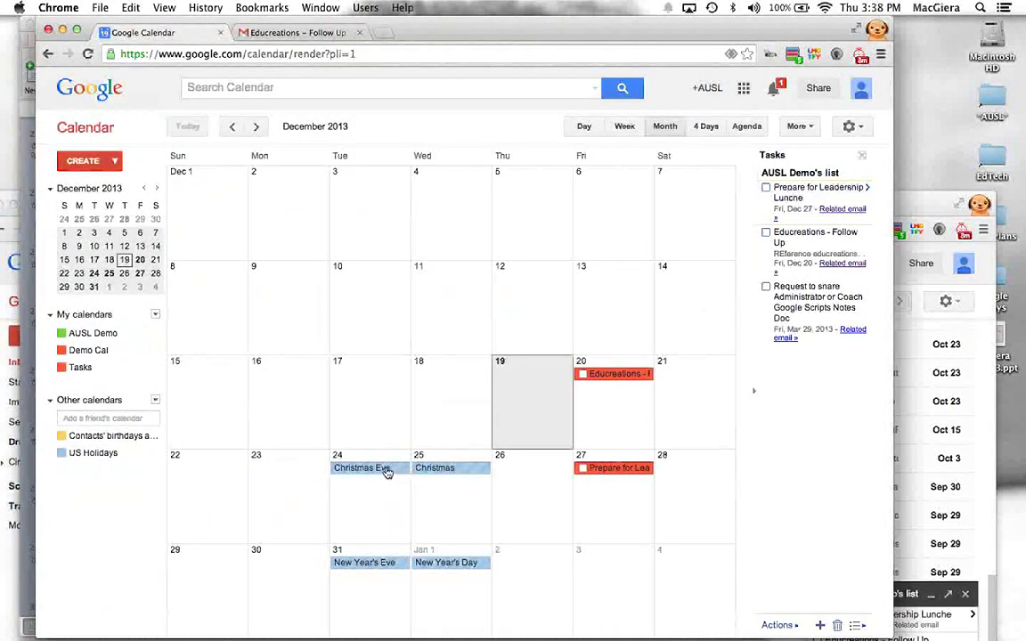
pyautogui.click(718, 414)
pyautogui.click(557, 374)
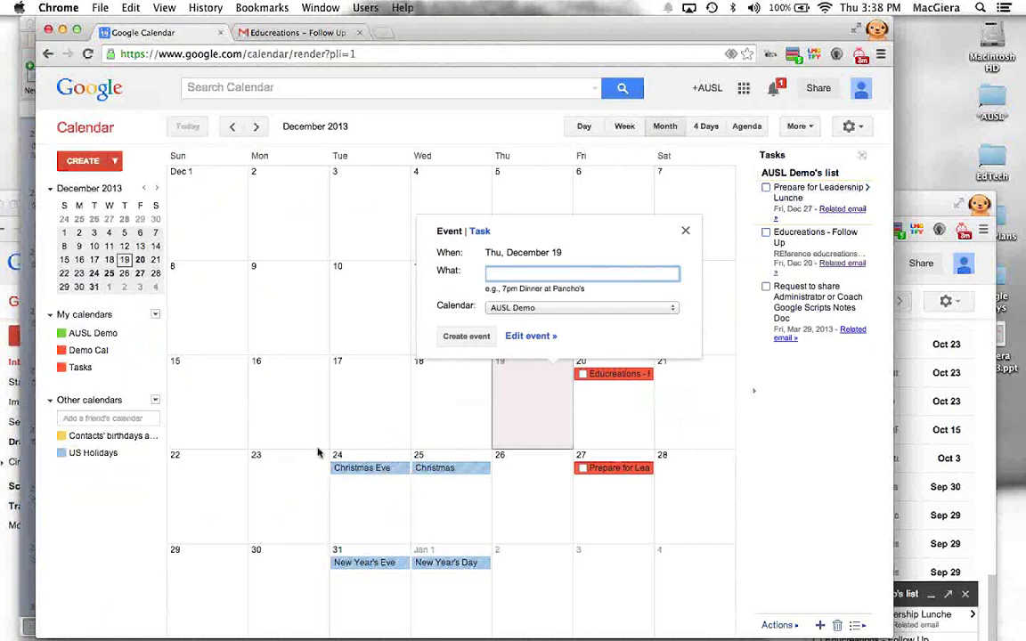
pyautogui.press('Escape')
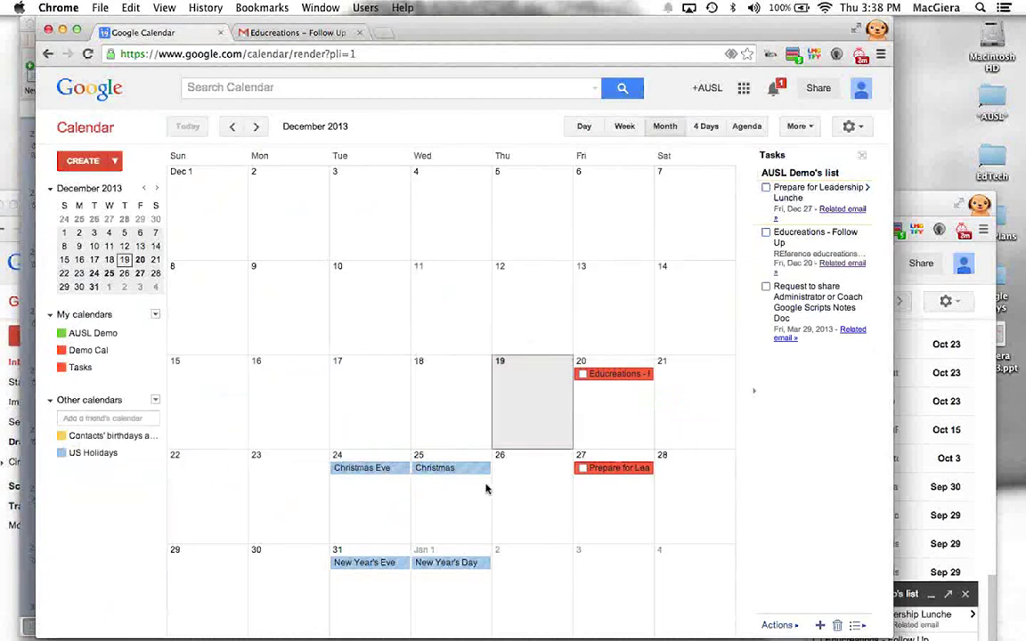
pyautogui.click(671, 513)
pyautogui.press('Escape')
# Step: Collapse the Tasks side panel and stretch the browser window to the full screen width
pyautogui.click(753, 390)
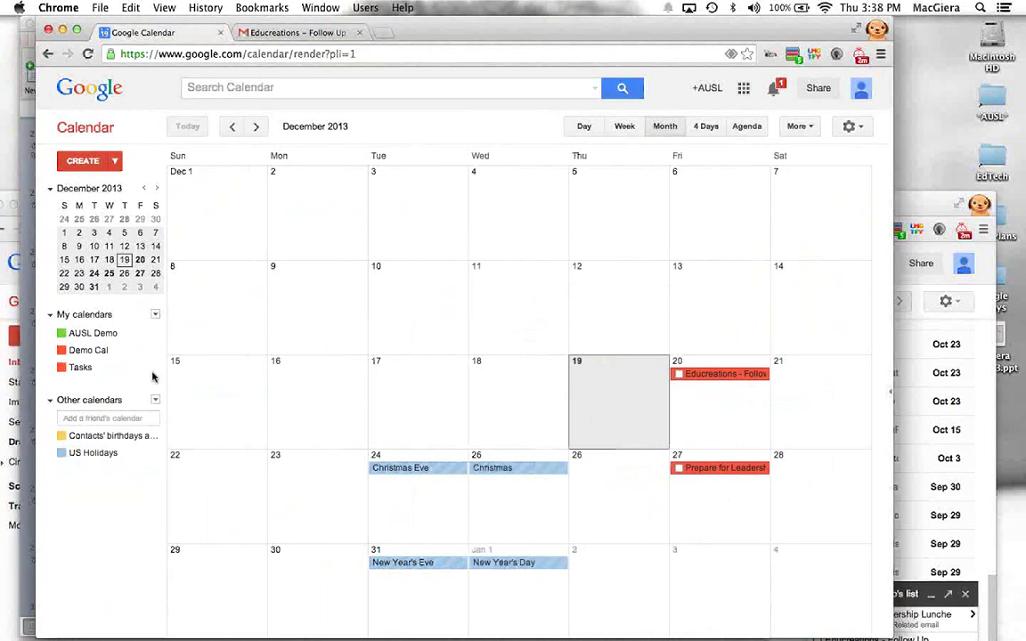
pyautogui.moveTo(13, 401); pyautogui.dragTo(2, 401)
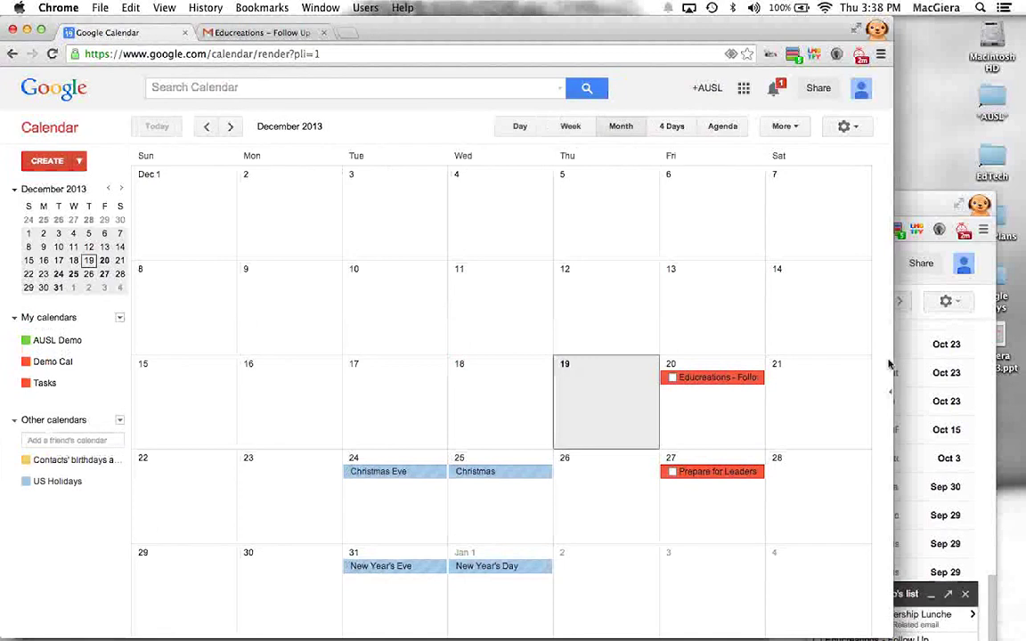
pyautogui.moveTo(893, 361); pyautogui.dragTo(1022, 318)
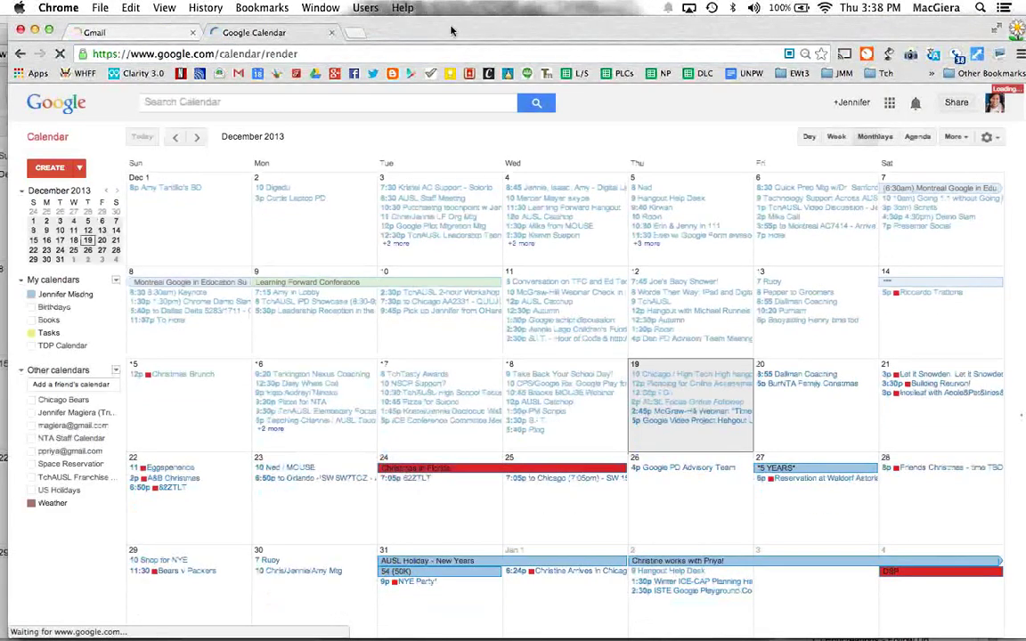
# Step: Open the main calendar's sharing settings and review its public, free/busy-only option
pyautogui.click(96, 294)
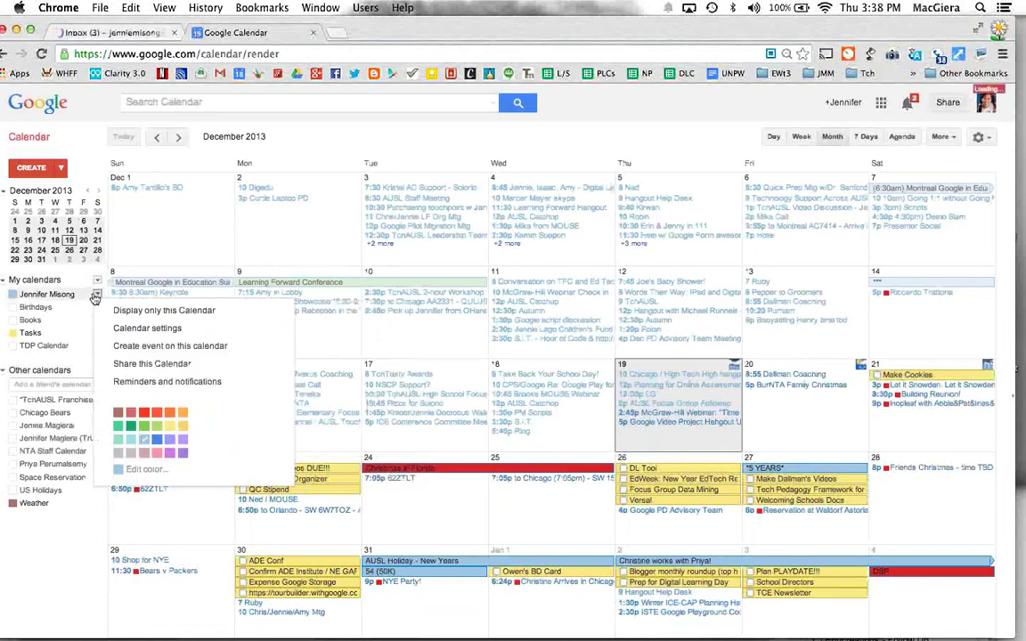
pyautogui.click(136, 367)
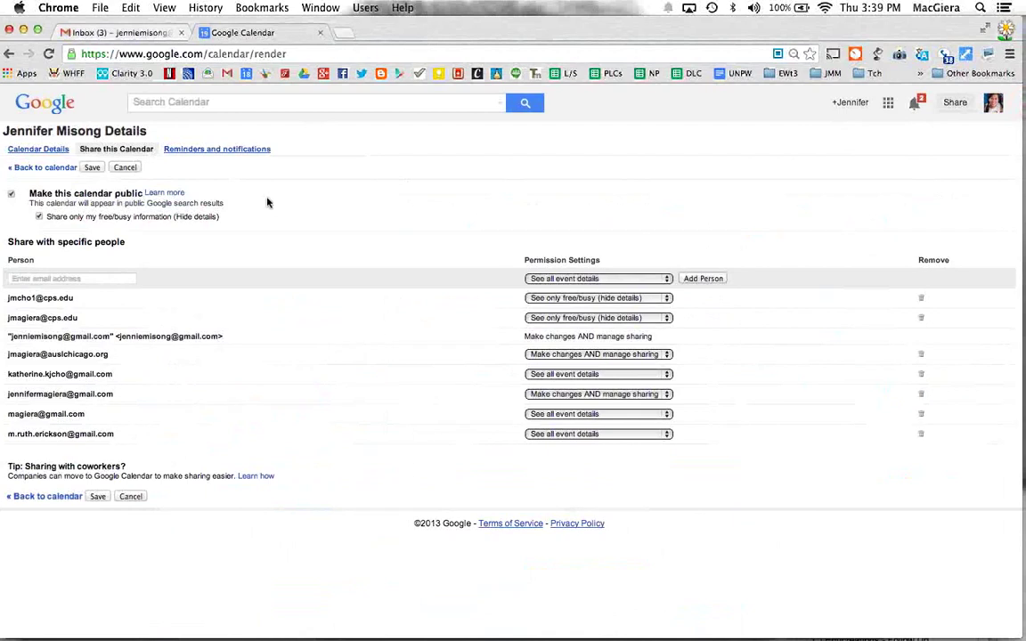
pyautogui.moveTo(30, 193); pyautogui.dragTo(211, 221)
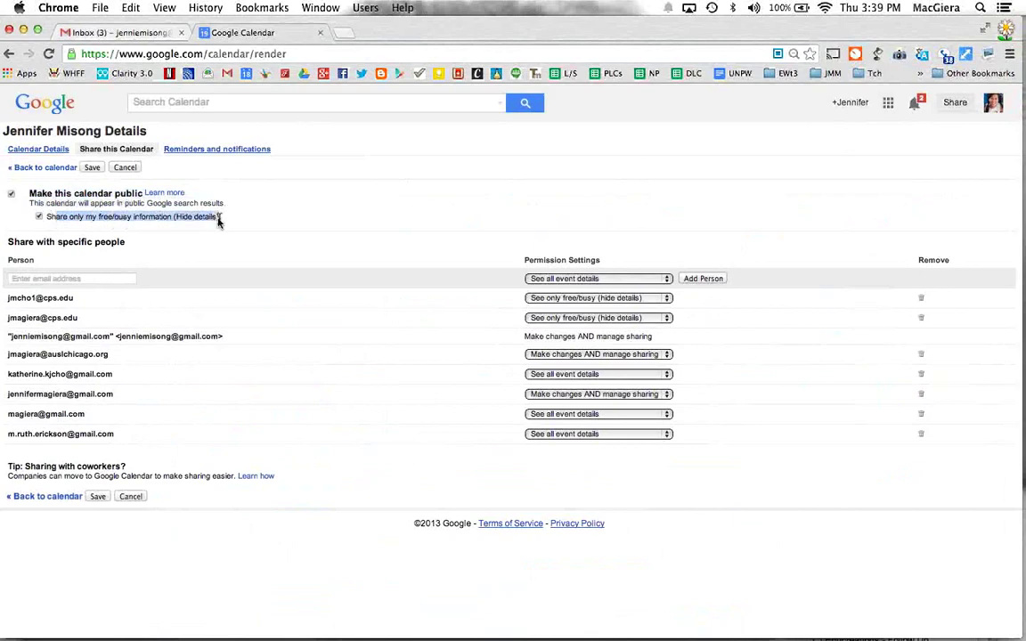
pyautogui.click(55, 221)
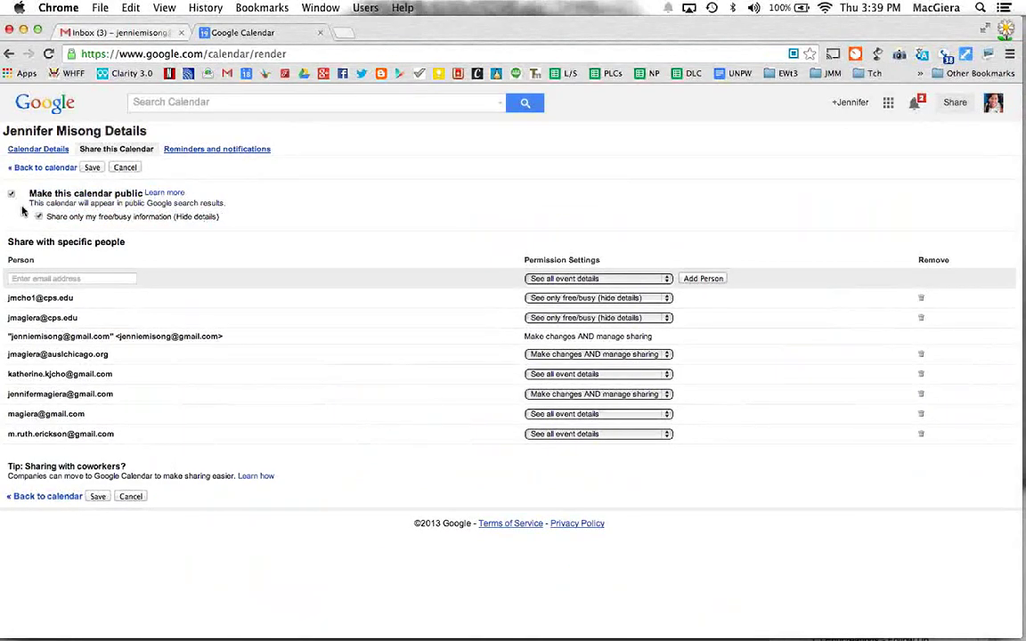
pyautogui.press('super+equal')
pyautogui.press('super+equal')
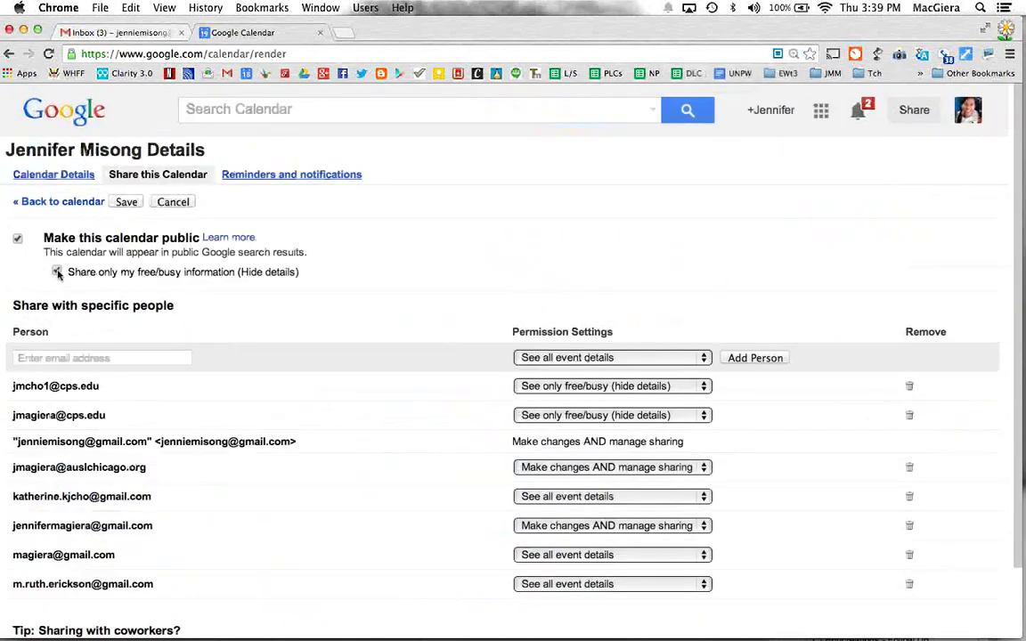
pyautogui.press('super+minus')
pyautogui.press('super+minus')
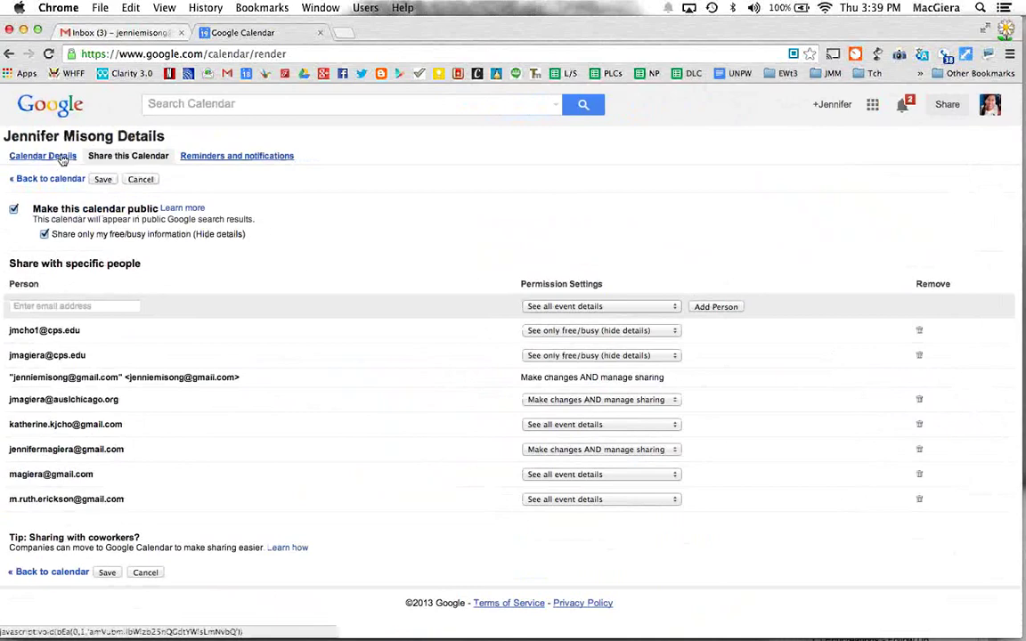
# Step: Open the calendar's details and copy its public HTML calendar address
pyautogui.click(43, 156)
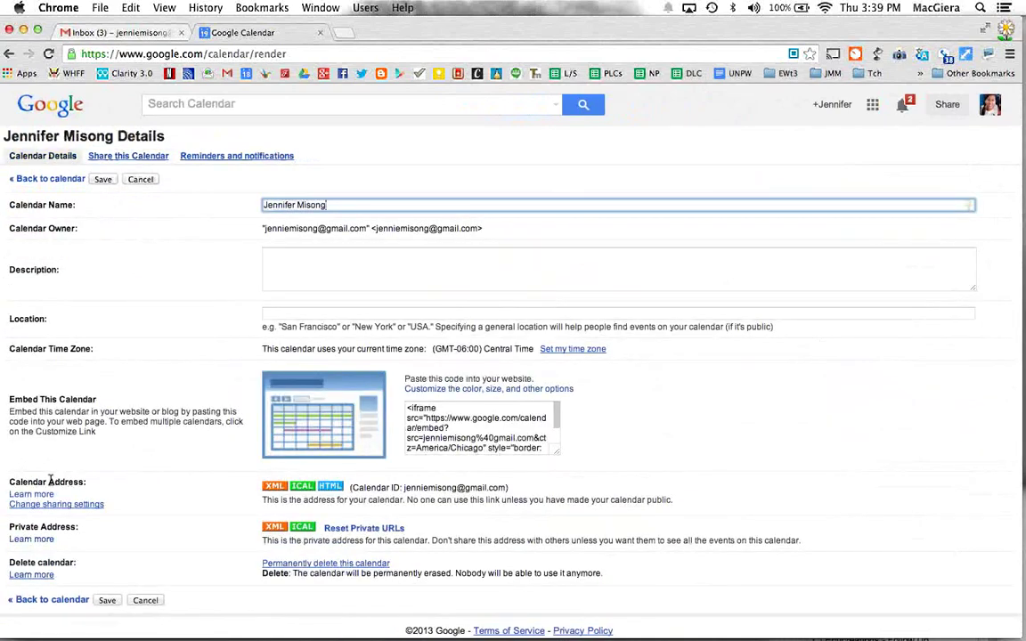
pyautogui.press('super+equal')
pyautogui.press('super+equal')
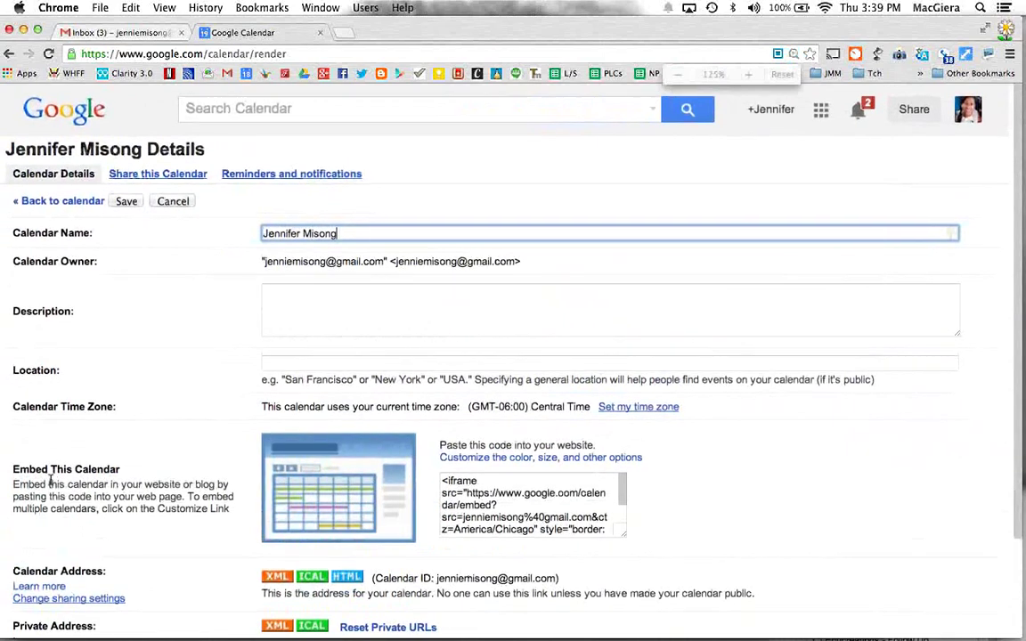
pyautogui.scroll(-1, 51, 484)
pyautogui.scroll(-2, 51, 485)
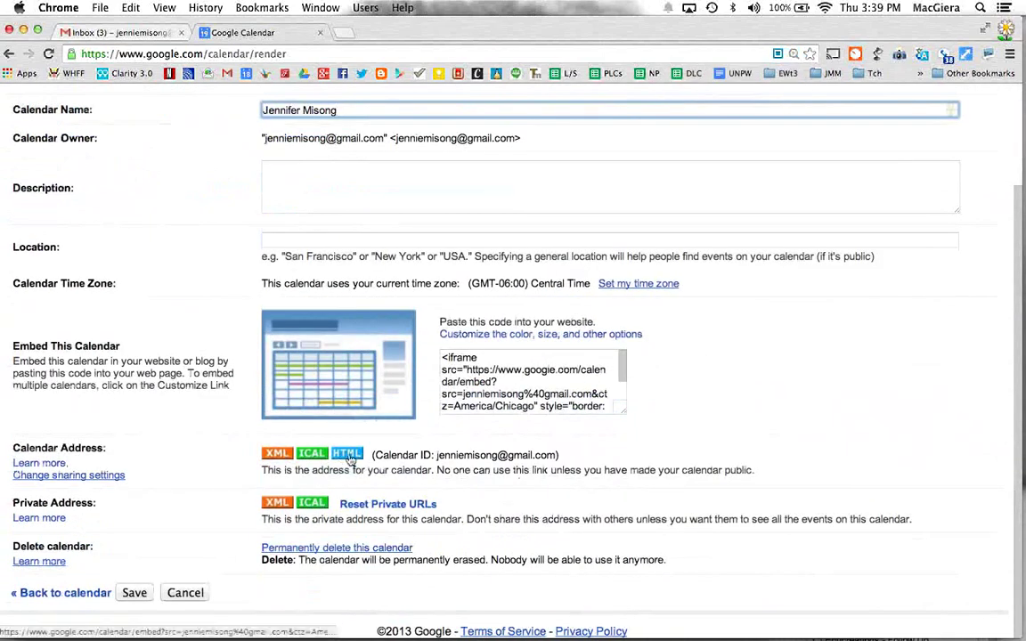
pyautogui.click(348, 456)
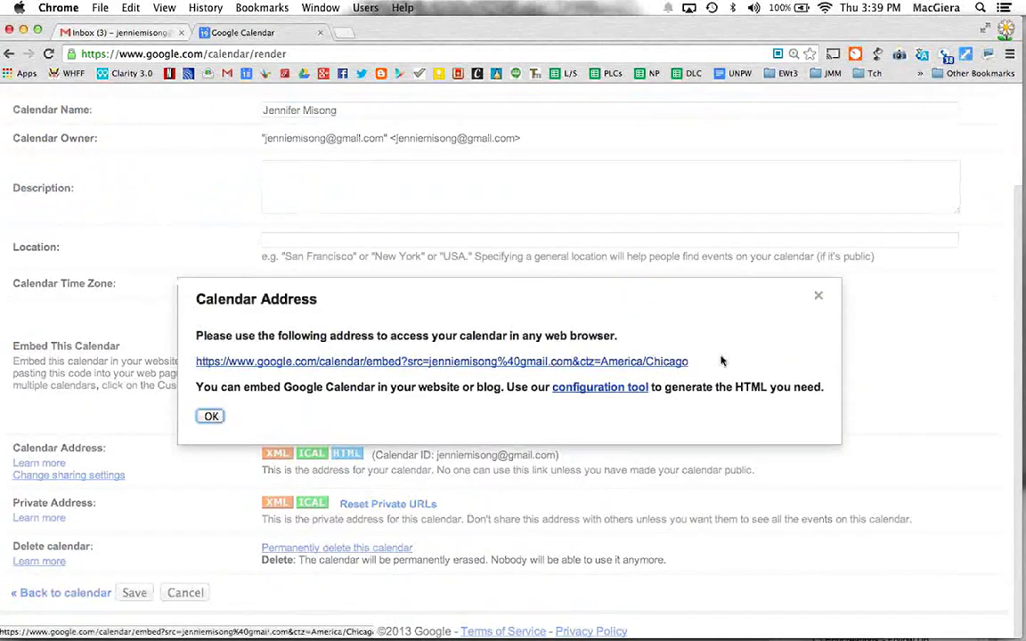
pyautogui.moveTo(728, 361); pyautogui.dragTo(183, 361)
pyautogui.press('super+c')
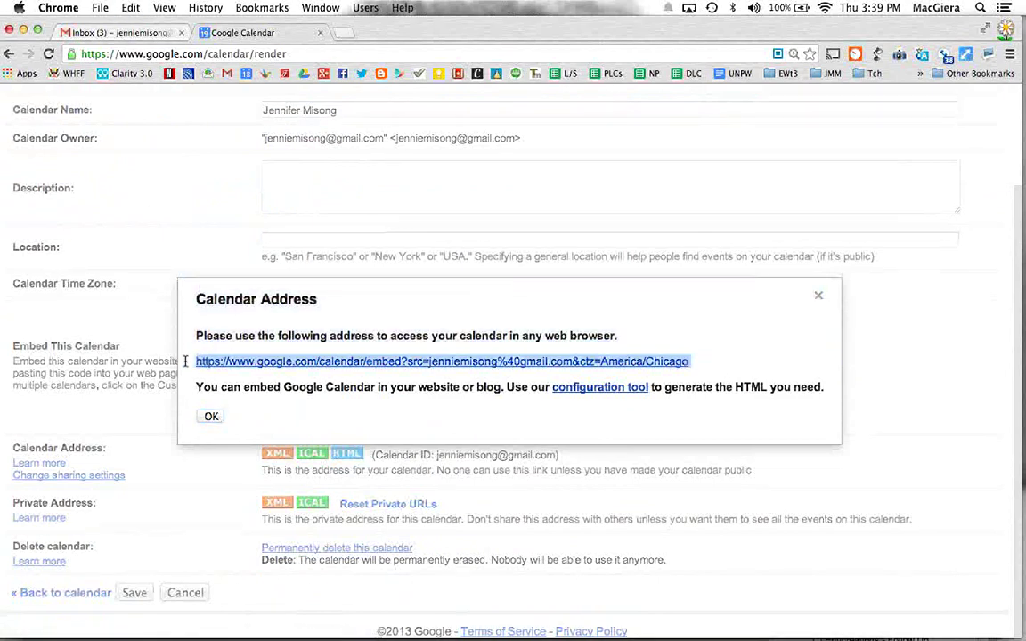
pyautogui.press('super+minus')
pyautogui.press('super+minus')
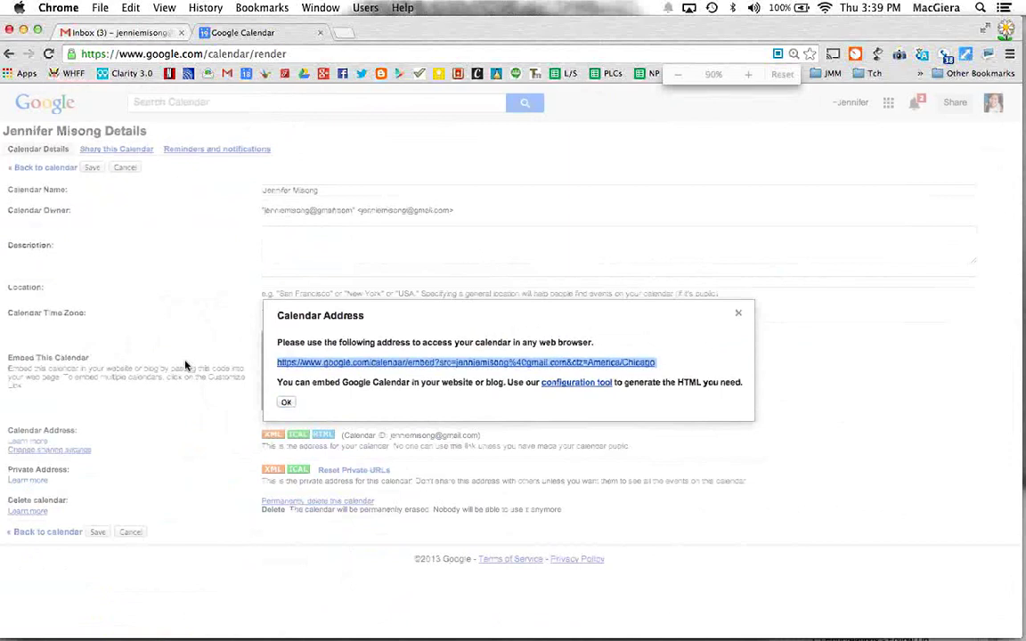
# Step: Paste the copied calendar address into a new incognito browser window
pyautogui.moveTo(798, 27); pyautogui.dragTo(771, 27)
pyautogui.click(981, 54)
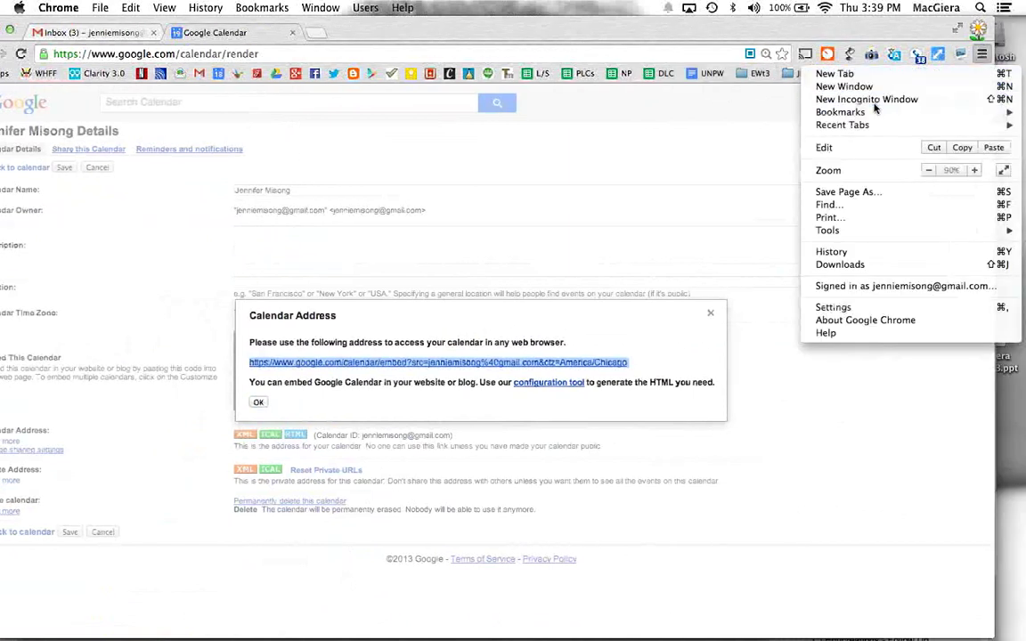
pyautogui.press('Escape')
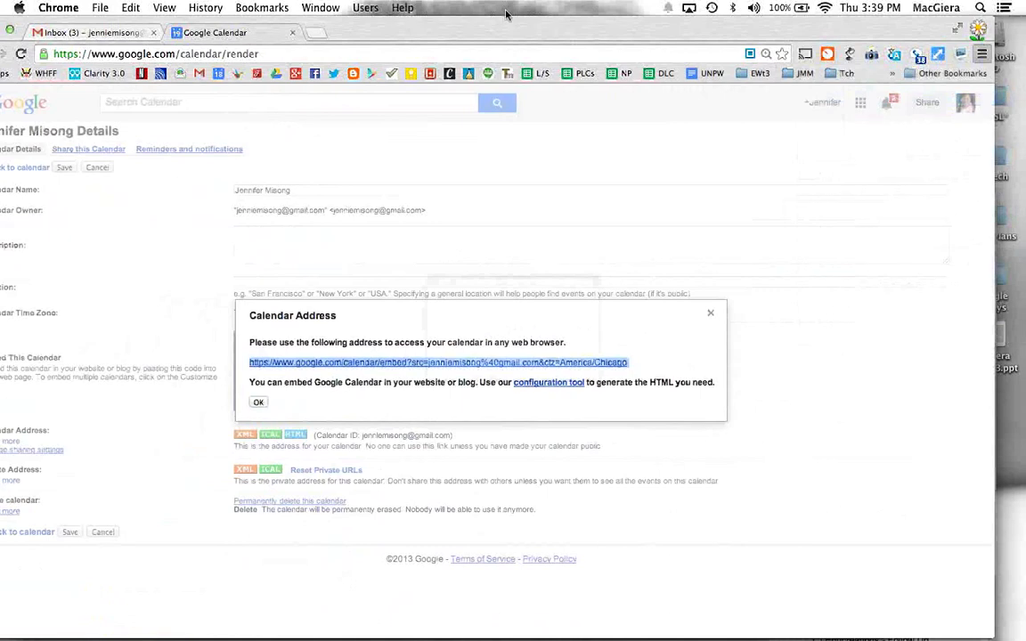
pyautogui.press('super+n')
pyautogui.press('super+v')
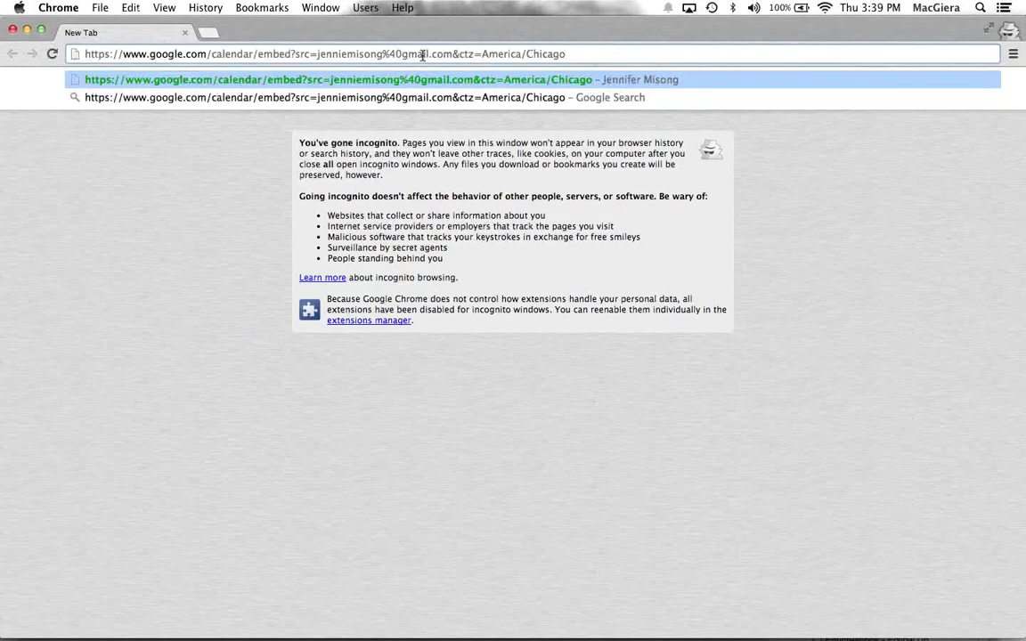
# Step: Load the public calendar, confirm the 2:45pm and 5pm events show only as 'busy', and select its URL
pyautogui.press('Return')
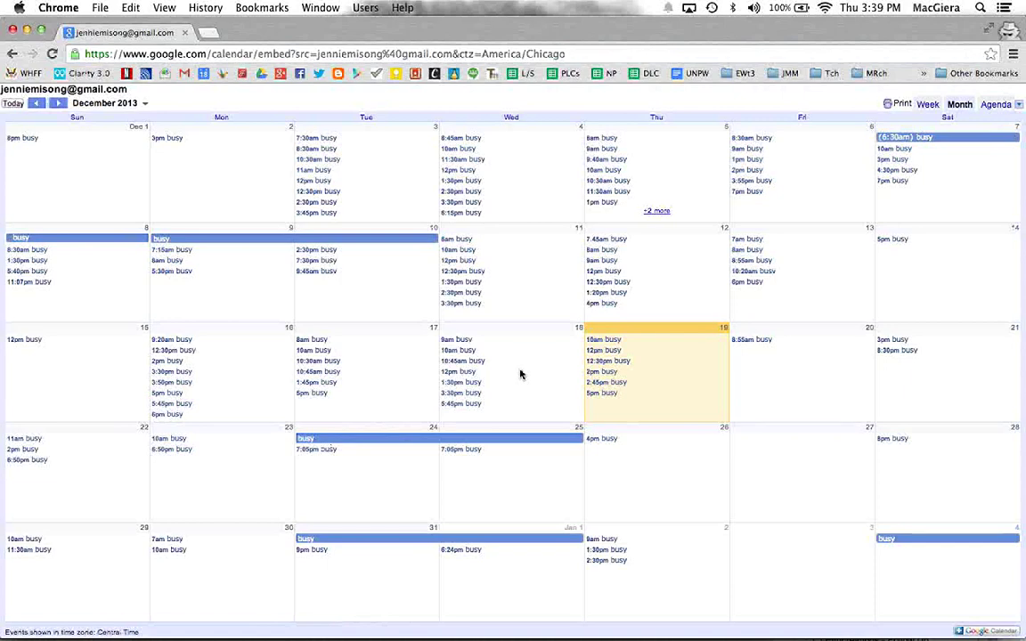
pyautogui.press('super+equal')
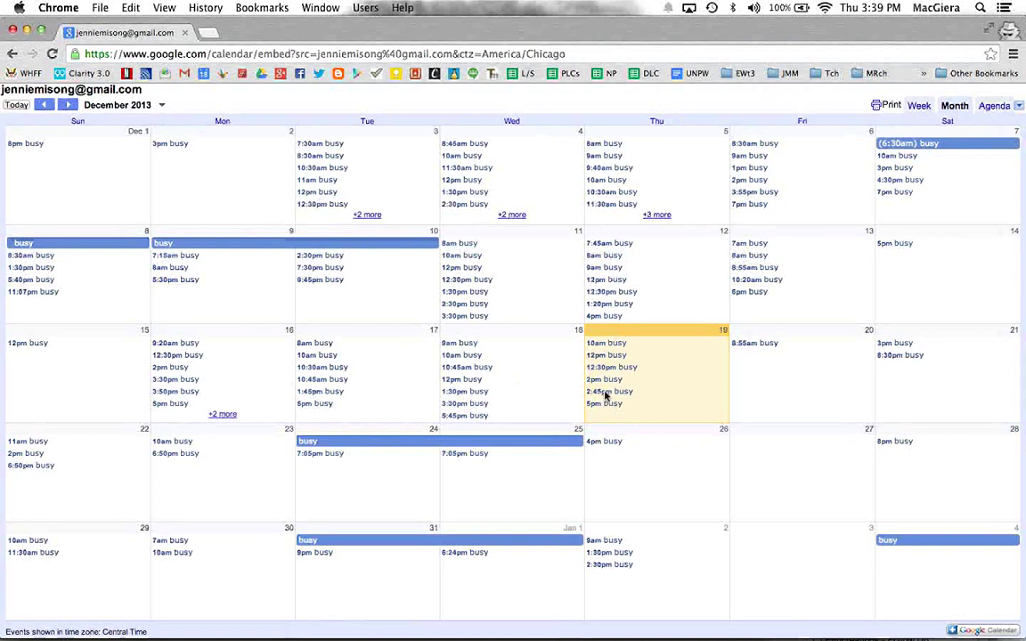
pyautogui.click(608, 392)
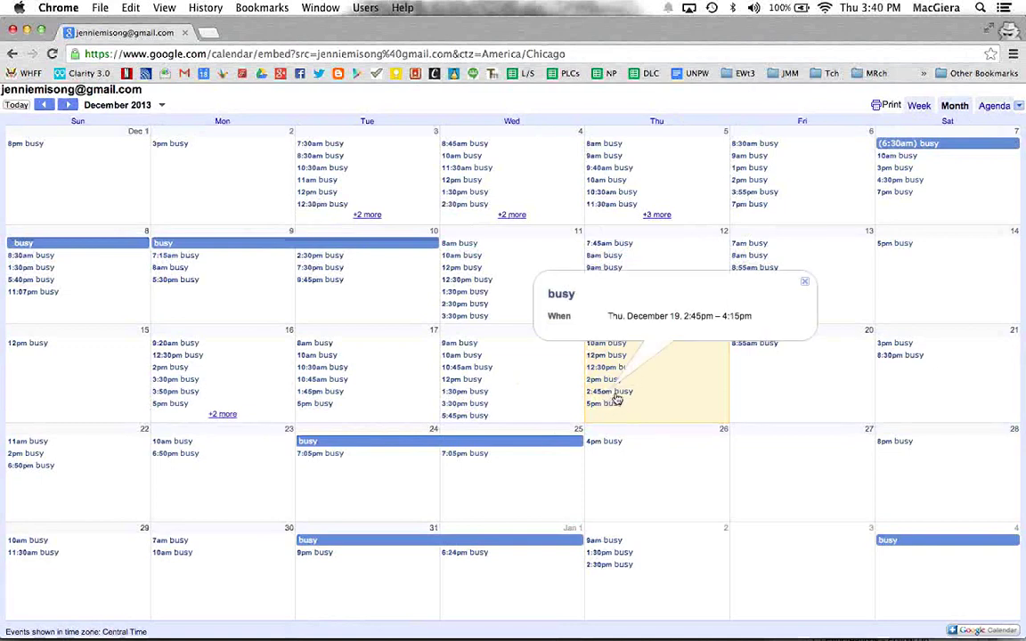
pyautogui.click(602, 392)
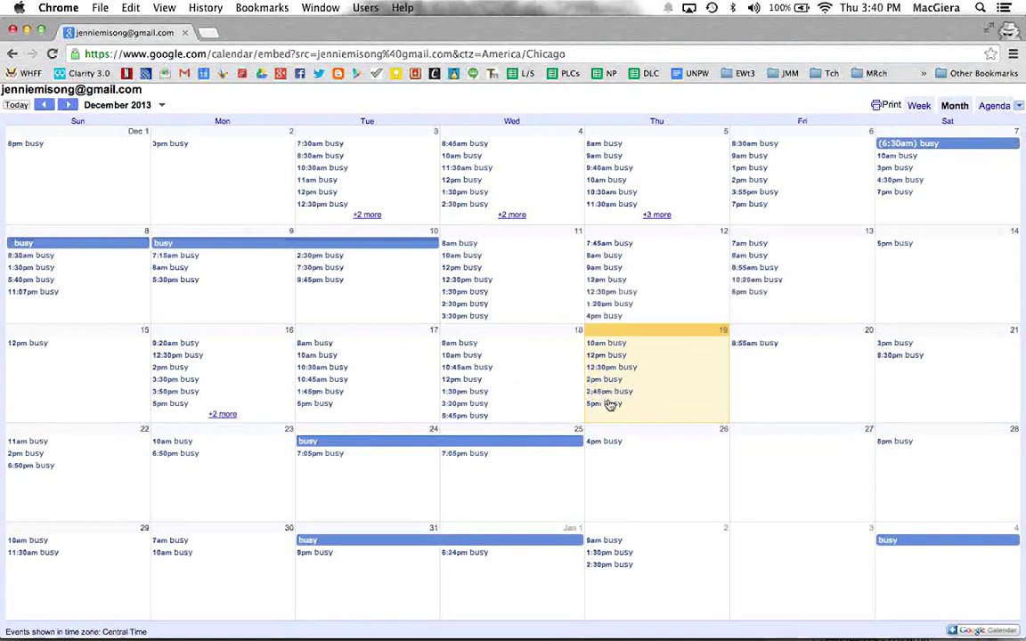
pyautogui.click(586, 405)
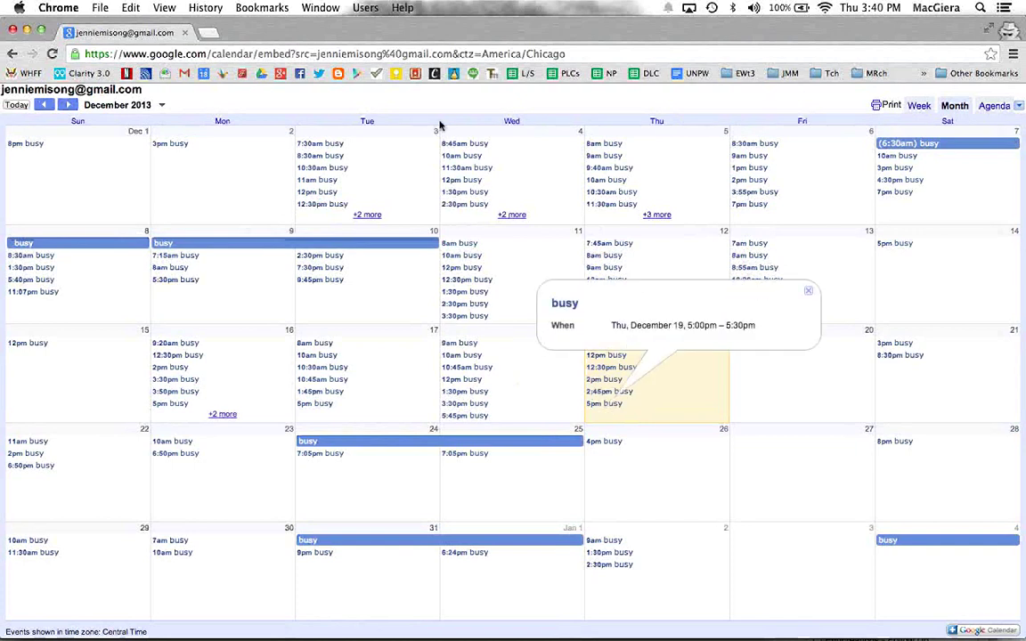
pyautogui.click(275, 425)
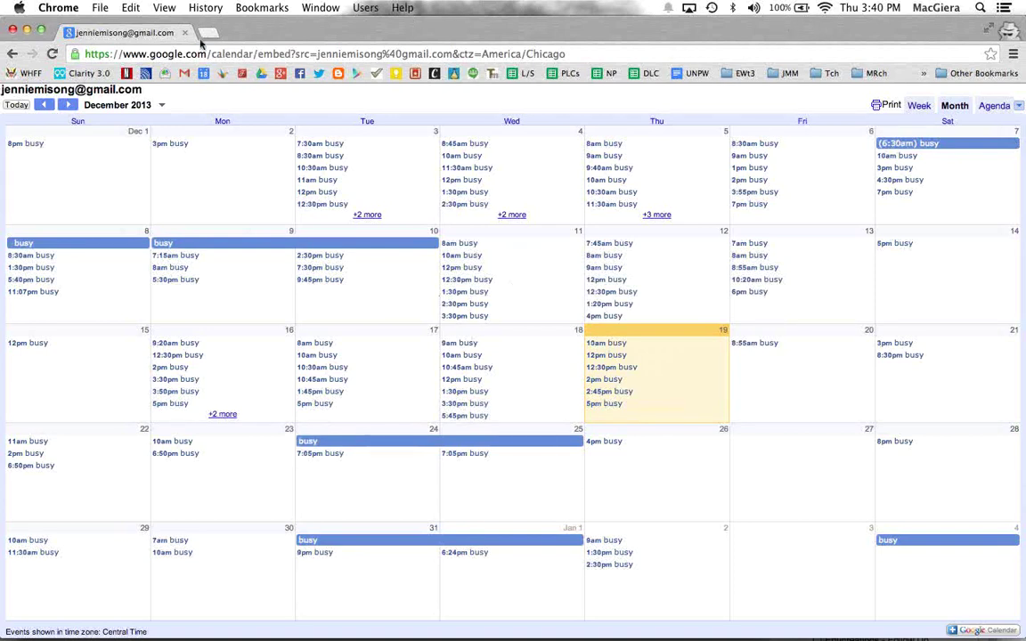
pyautogui.click(197, 52)
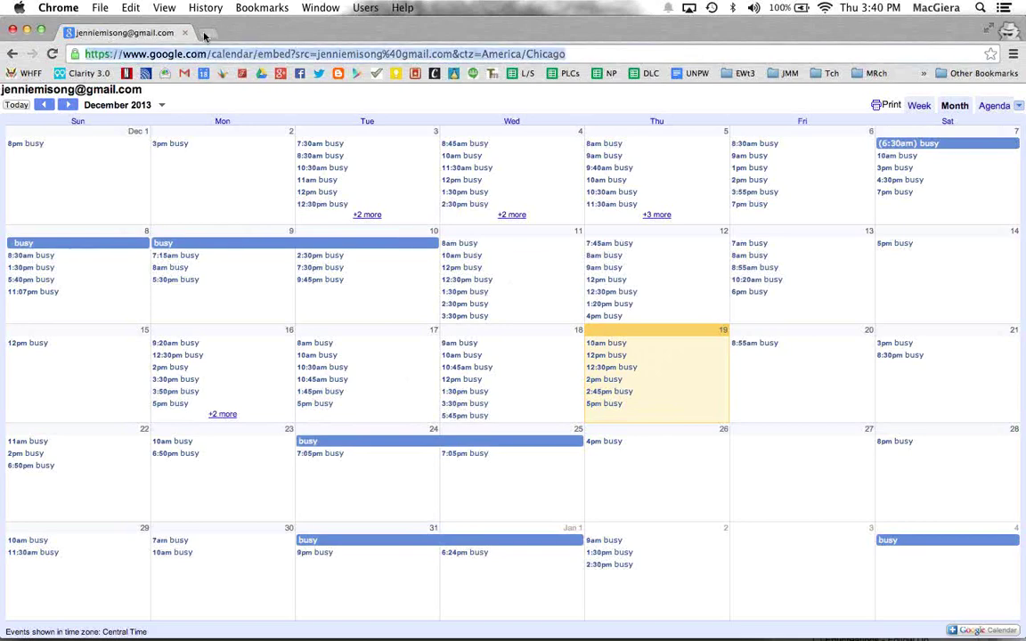
pyautogui.click(204, 34)
pyautogui.write('bit.lu')
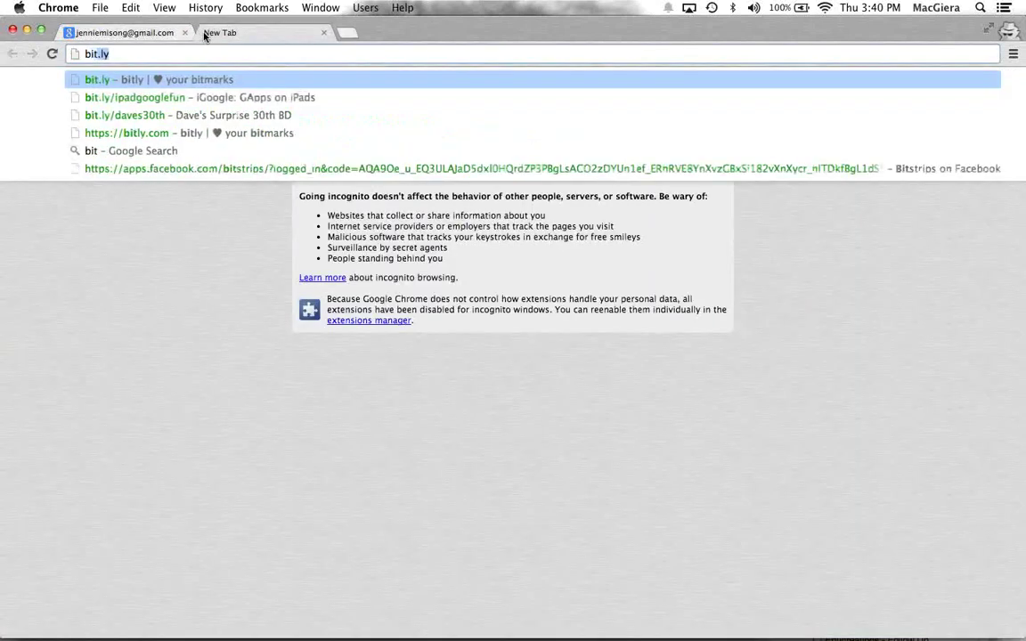
pyautogui.press('BackSpace')
pyautogui.write('y')
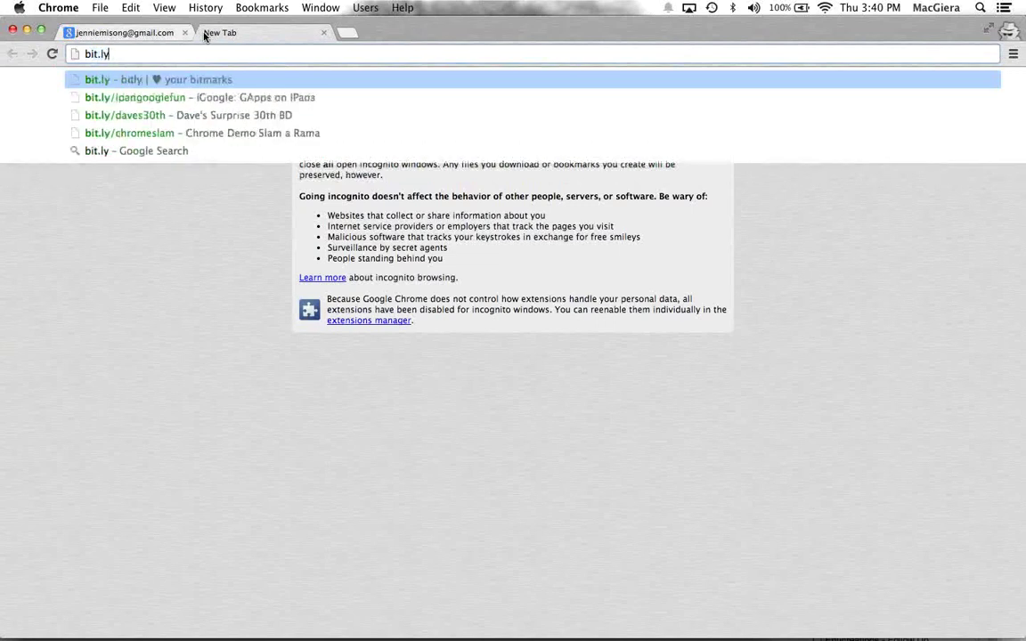
pyautogui.press('Return')
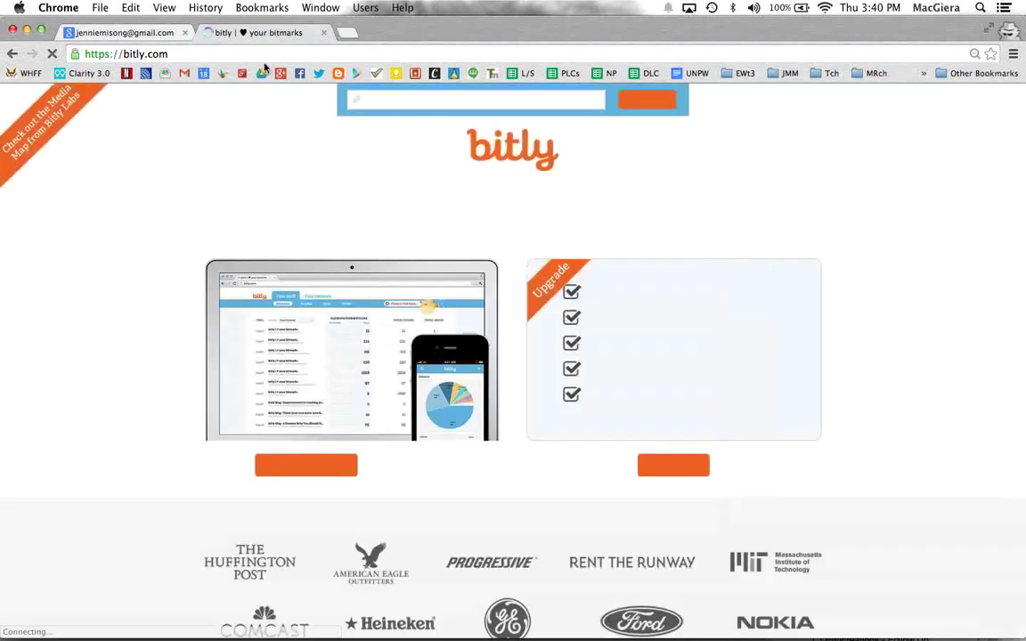
pyautogui.press('super+v')
pyautogui.press('Return')
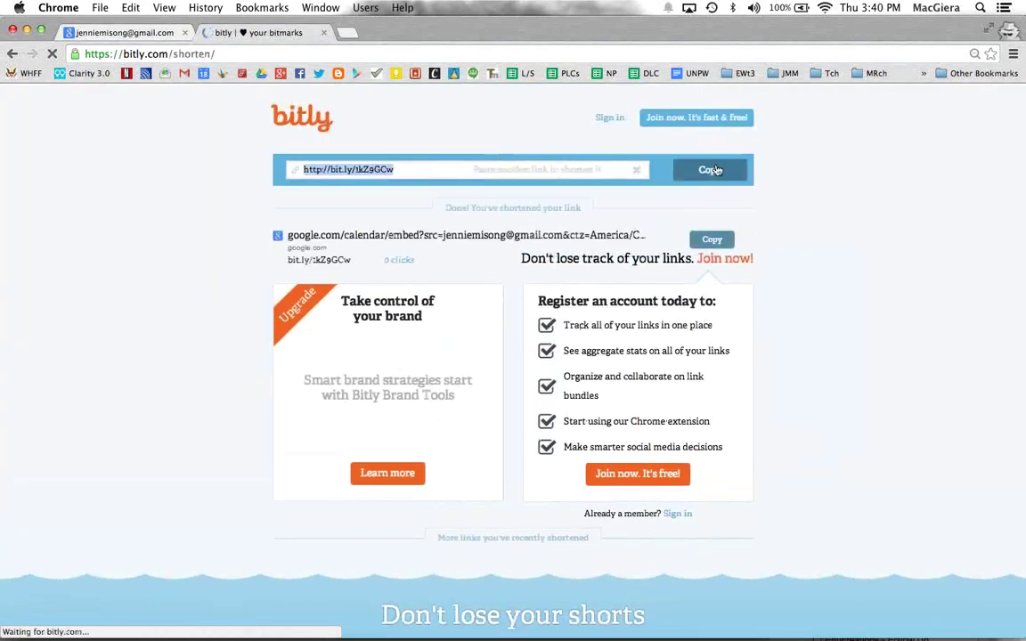
pyautogui.click(27, 29)
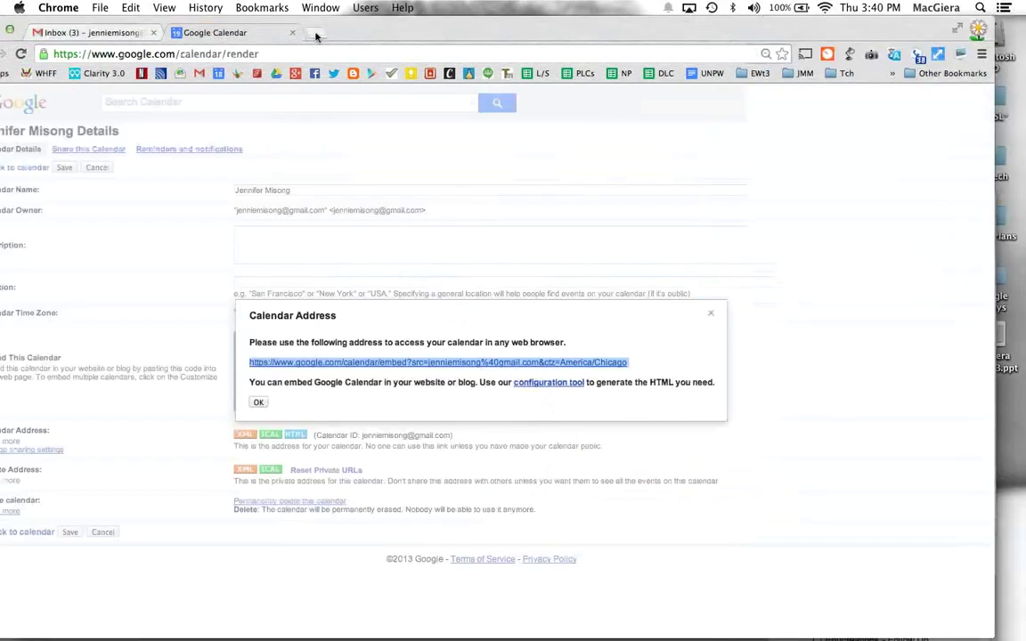
# Step: In a new tab on bit.ly, save the calendar address as a new bitmark
pyautogui.click(315, 34)
pyautogui.write('bit.ly')
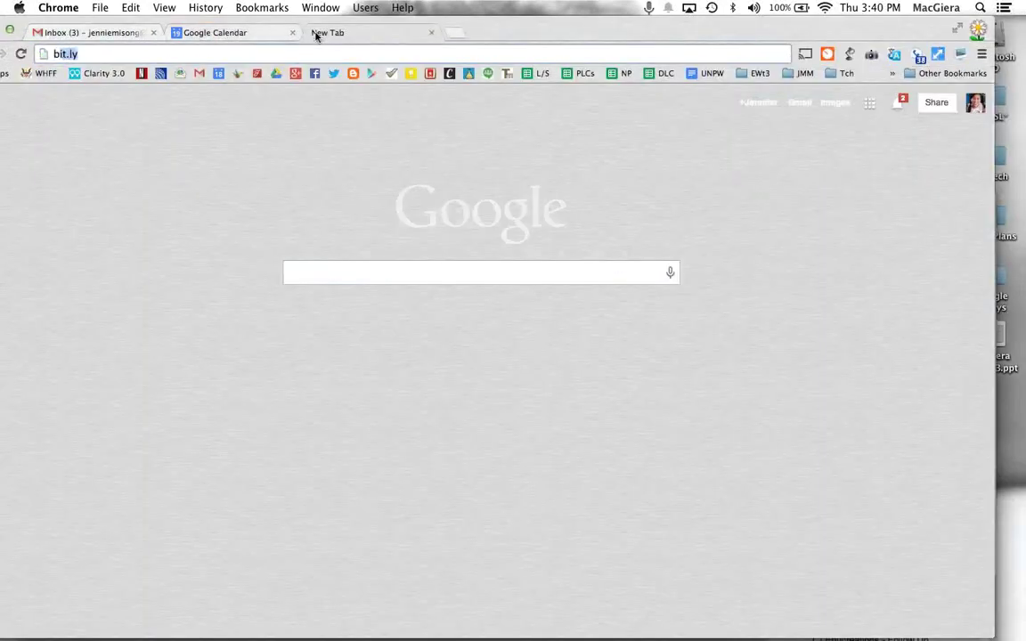
pyautogui.press('Return')
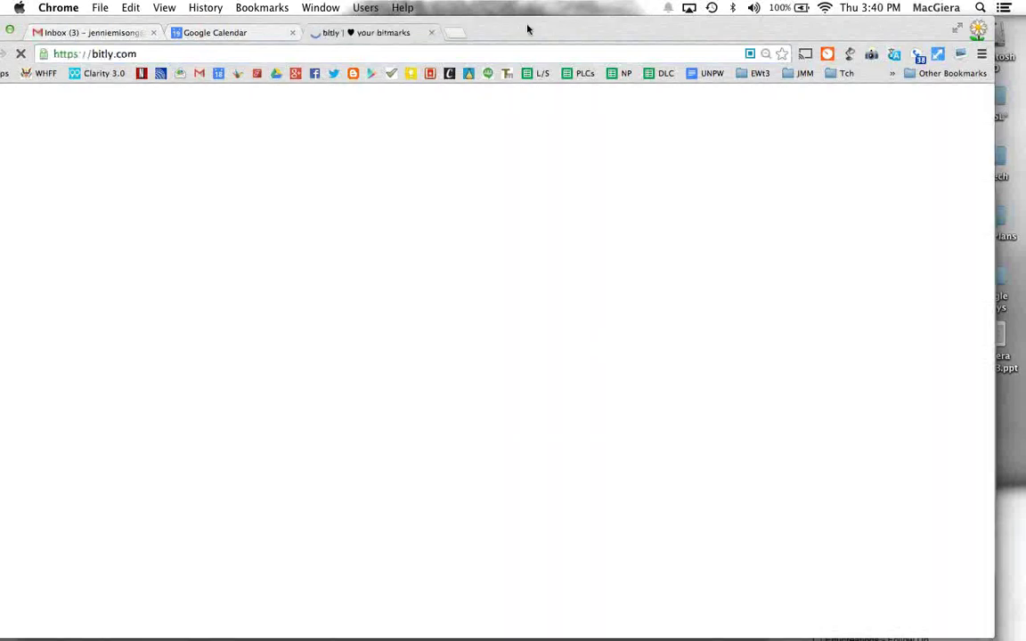
pyautogui.moveTo(527, 29); pyautogui.dragTo(552, 28)
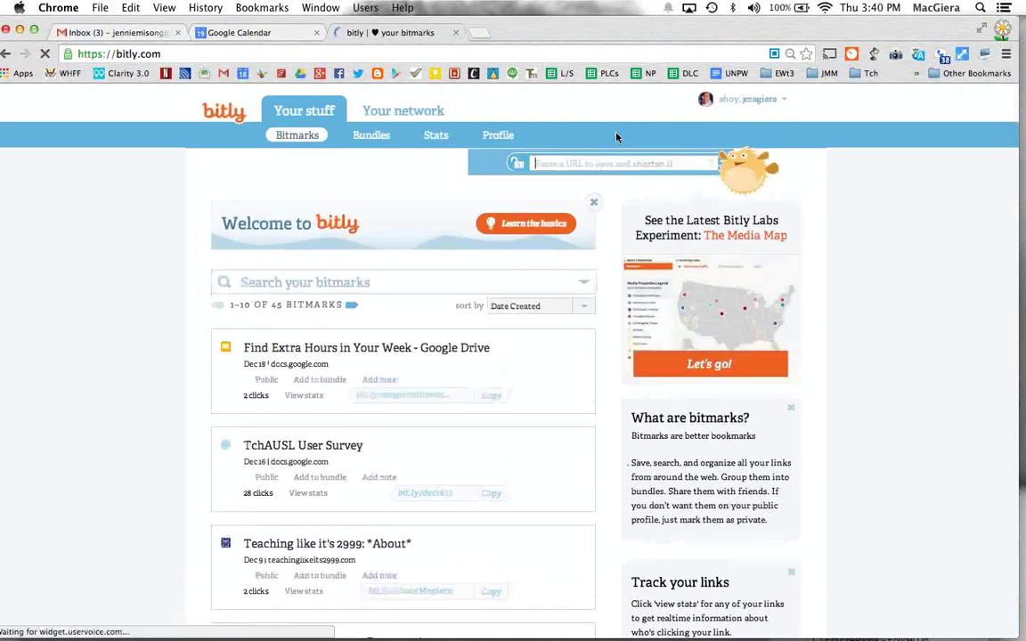
pyautogui.click(617, 136)
pyautogui.press('super+v')
pyautogui.moveTo(566, 234); pyautogui.dragTo(531, 229)
pyautogui.write('mag')
pyautogui.press('super+a')
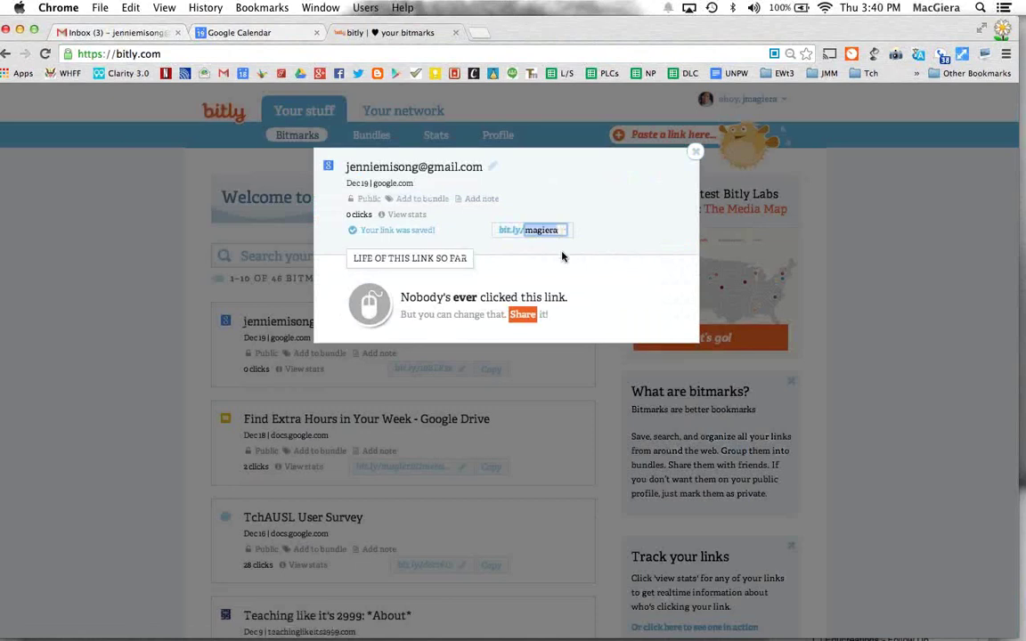
pyautogui.press('BackSpace')
pyautogui.press('super+equal')
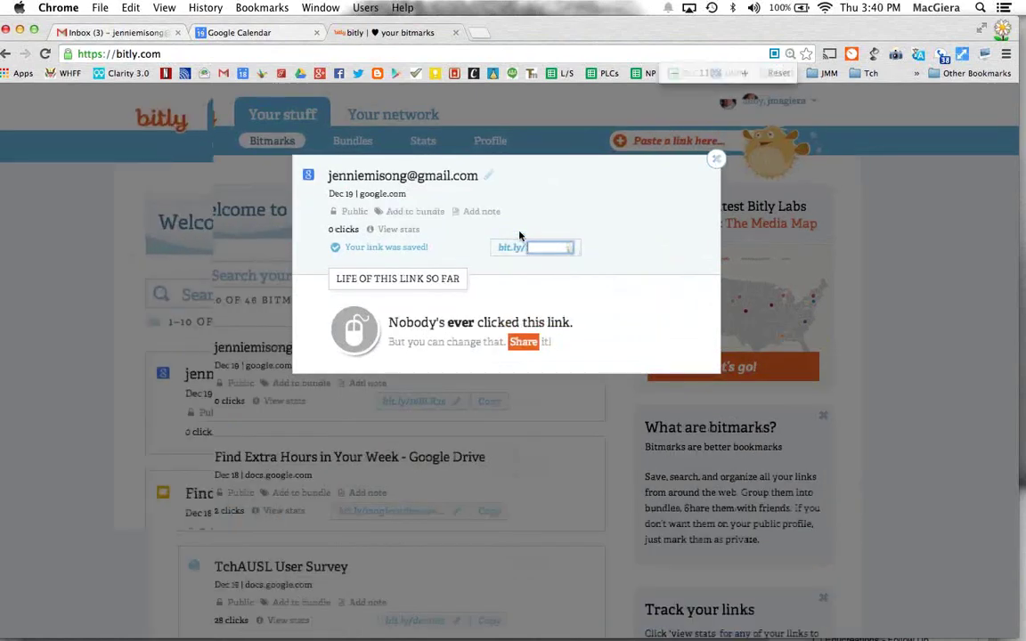
pyautogui.press('super+equal')
pyautogui.press('super+equal')
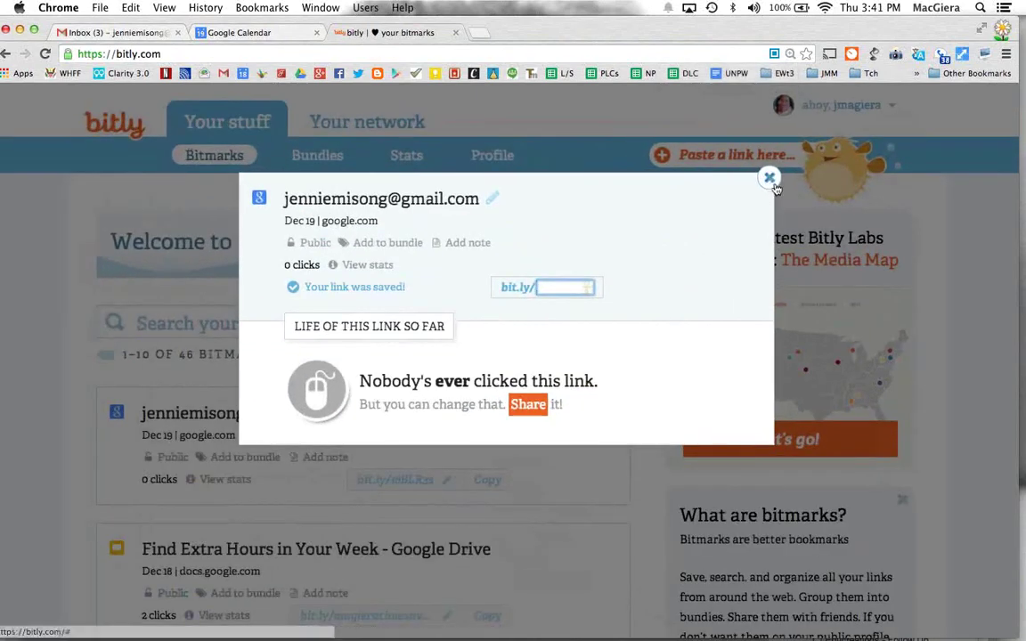
pyautogui.click(770, 179)
pyautogui.click(770, 180)
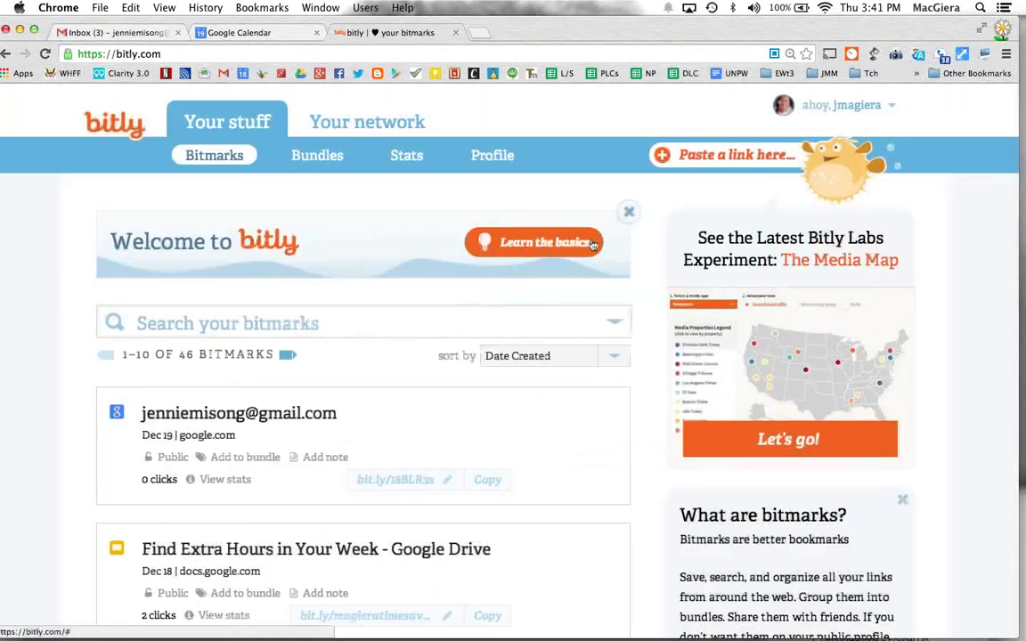
# Step: Review the Find Extra Hours link's click stats (2 US clicks), close them, and minimize the window
pyautogui.press('super+minus')
pyautogui.scroll(-1, 409, 350)
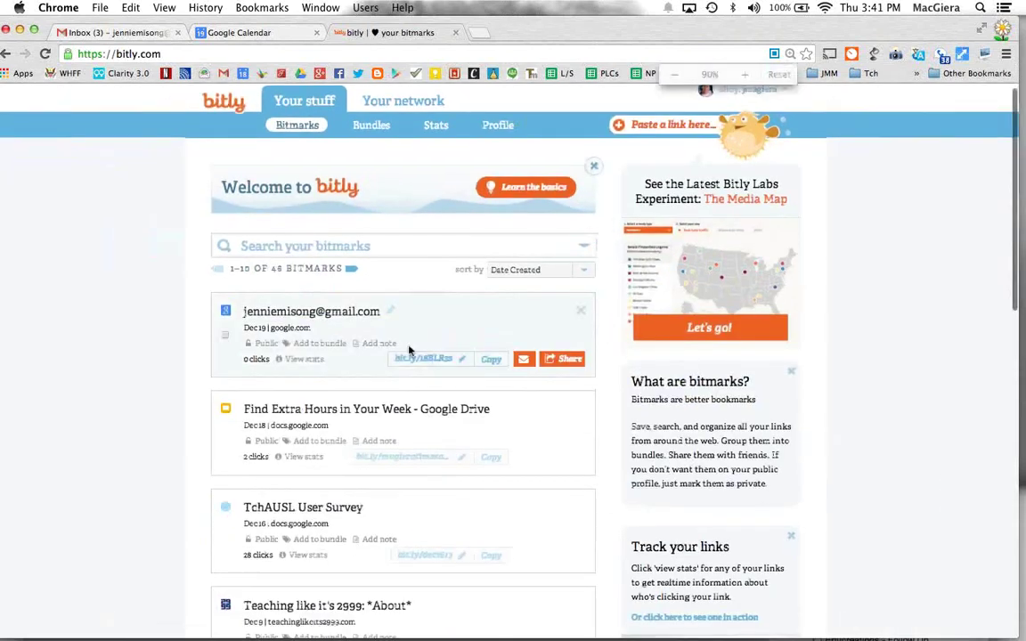
pyautogui.scroll(-3, 409, 350)
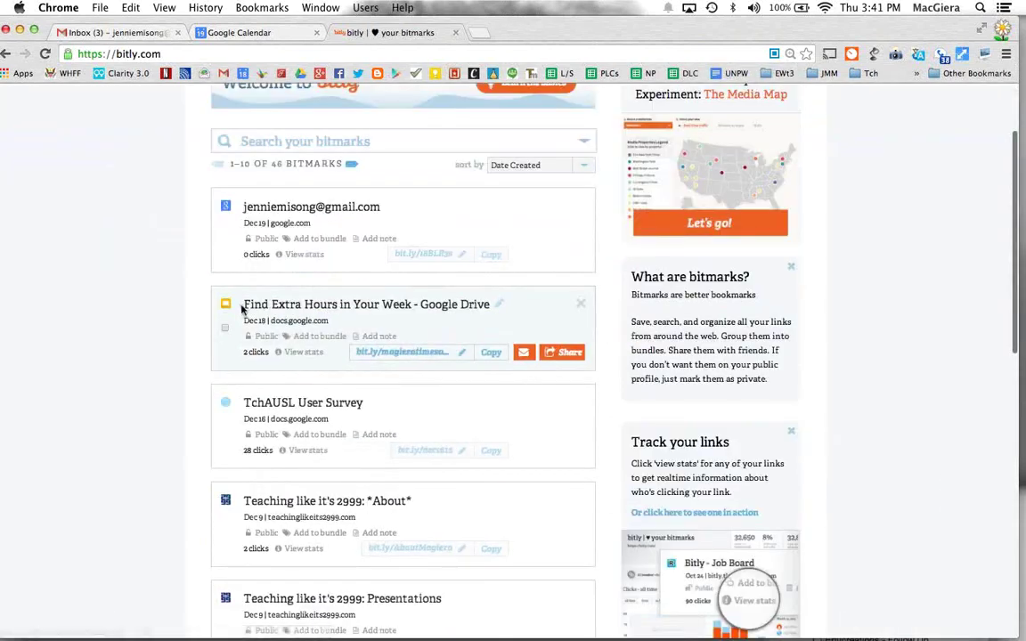
pyautogui.click(291, 353)
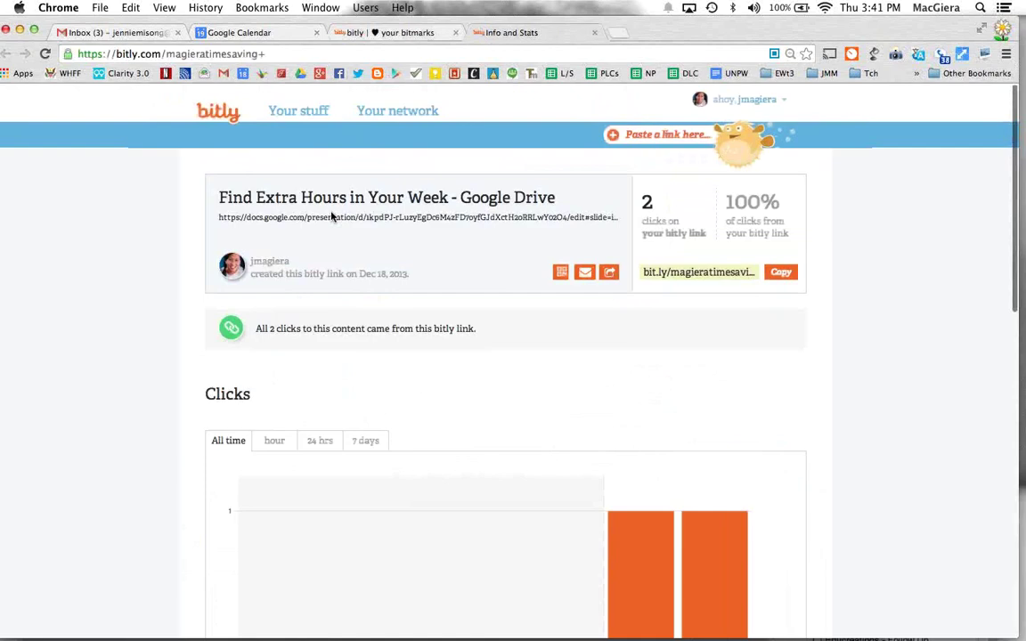
pyautogui.scroll(-5, 331, 216)
pyautogui.scroll(5, 332, 216)
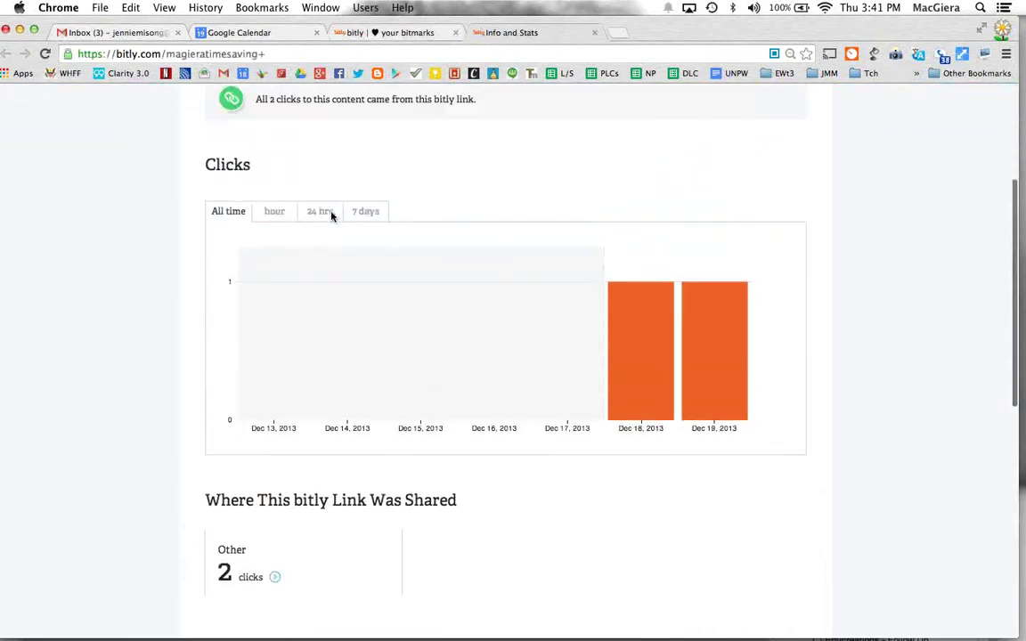
pyautogui.scroll(-6, 442, 476)
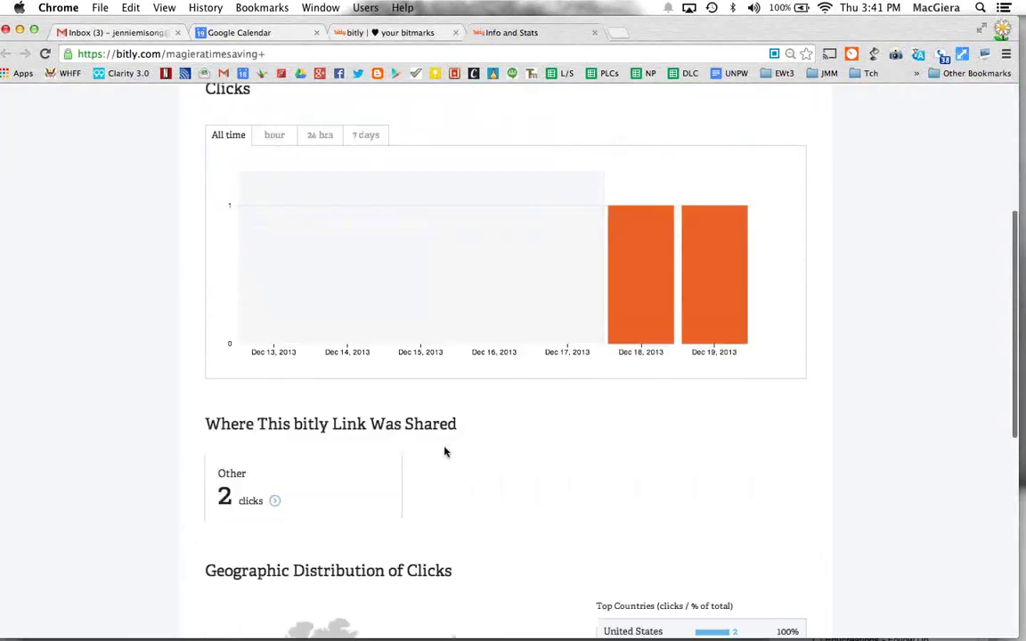
pyautogui.scroll(-3, 275, 497)
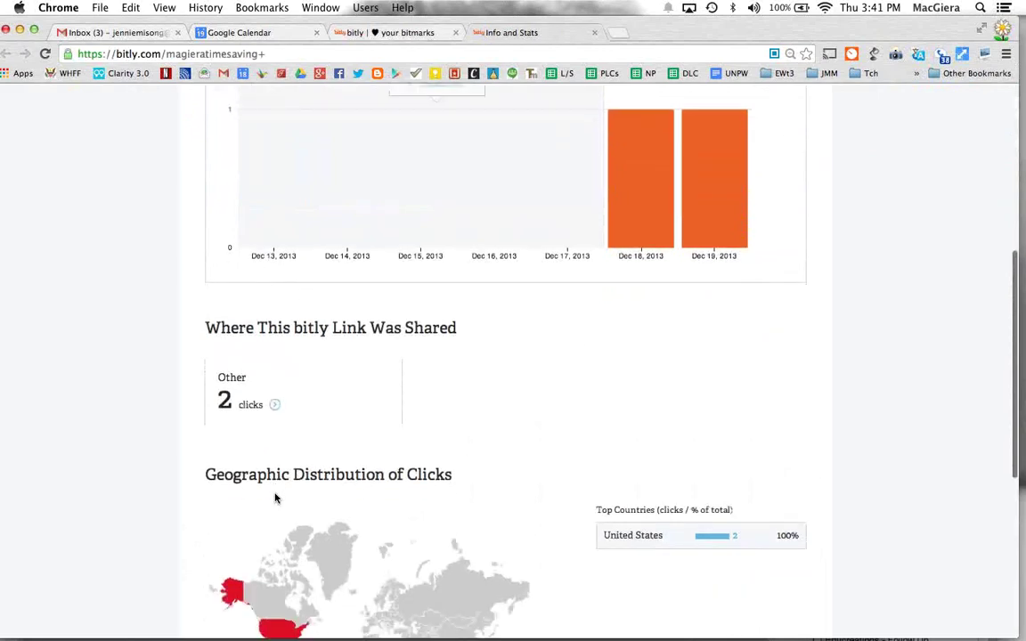
pyautogui.click(596, 32)
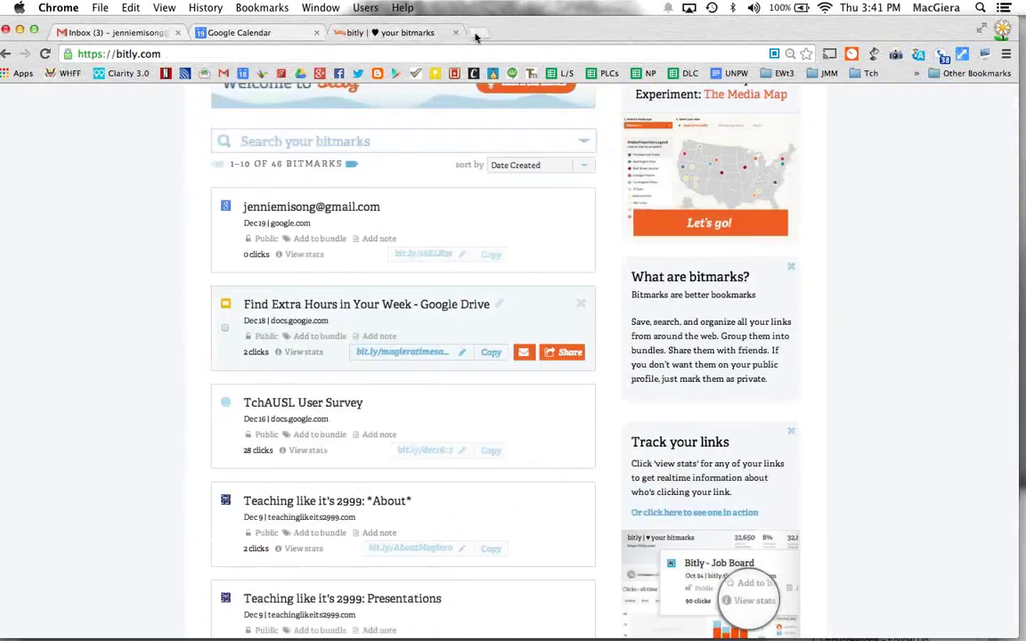
pyautogui.click(19, 32)
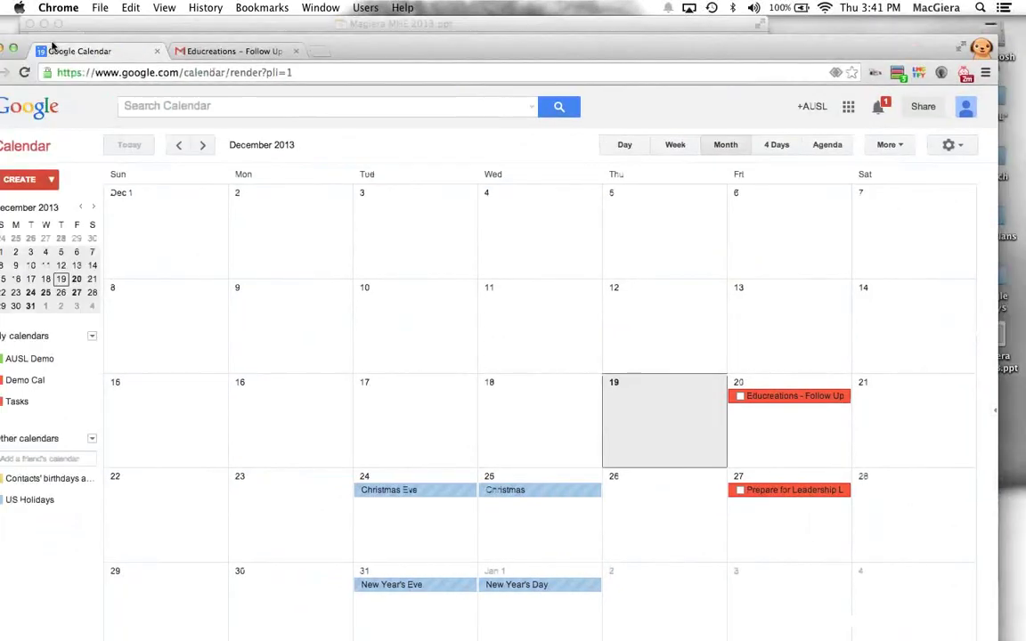
# Step: Close the Google Calendar window and resume the slideshow through to slide 24, Appointment Slots
pyautogui.moveTo(51, 43); pyautogui.dragTo(212, 60)
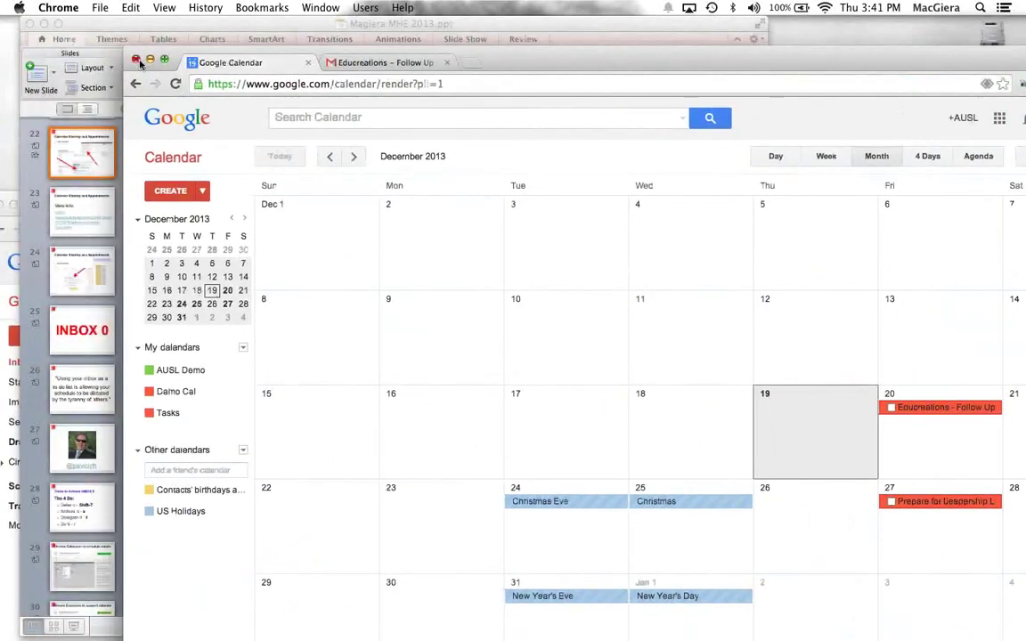
pyautogui.click(137, 59)
pyautogui.click(723, 71)
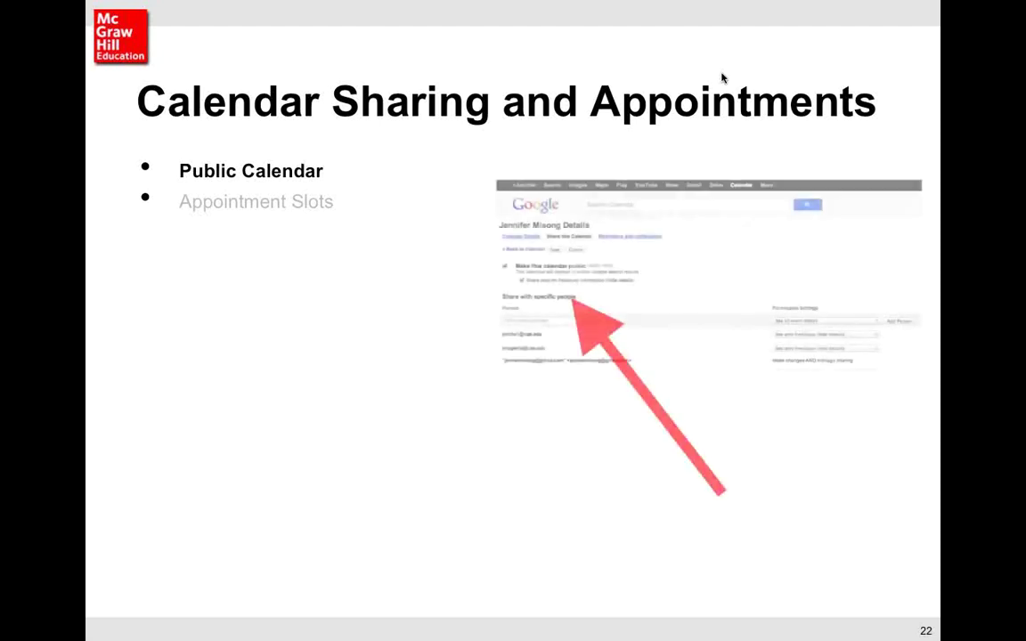
pyautogui.click(722, 77)
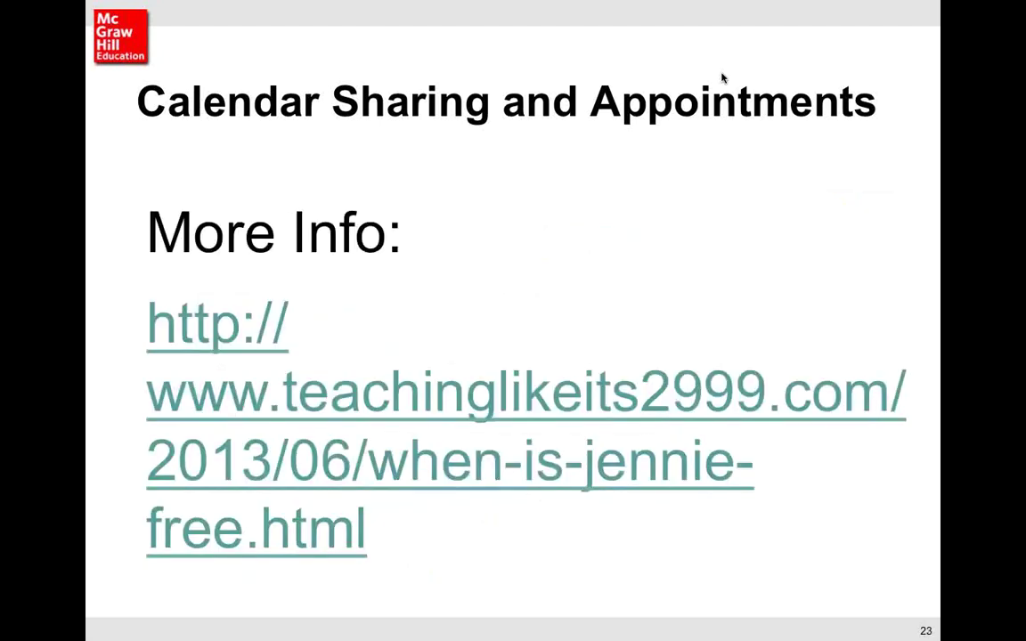
pyautogui.click(722, 78)
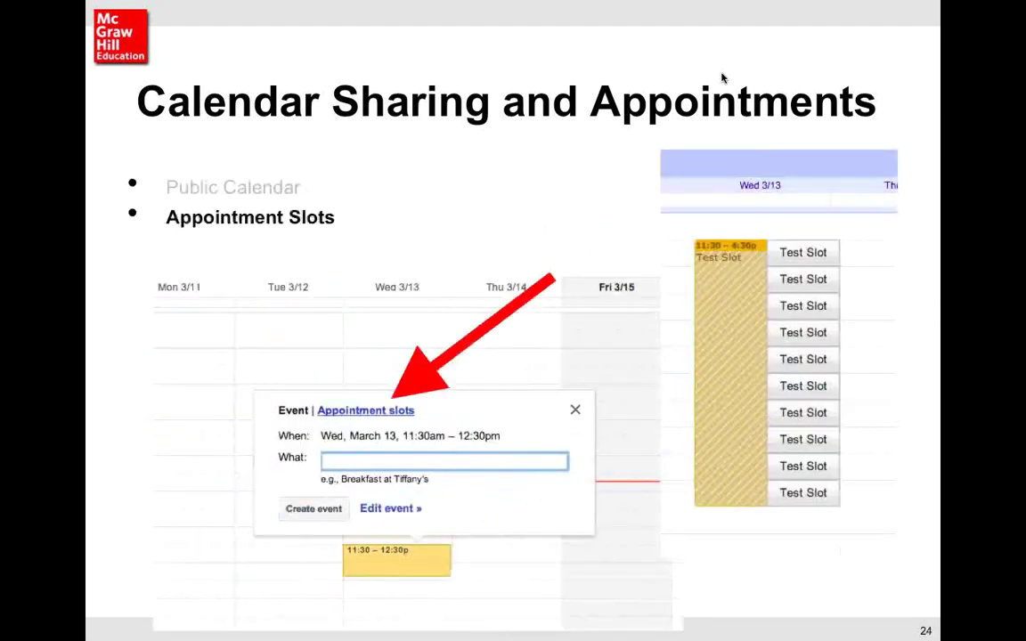